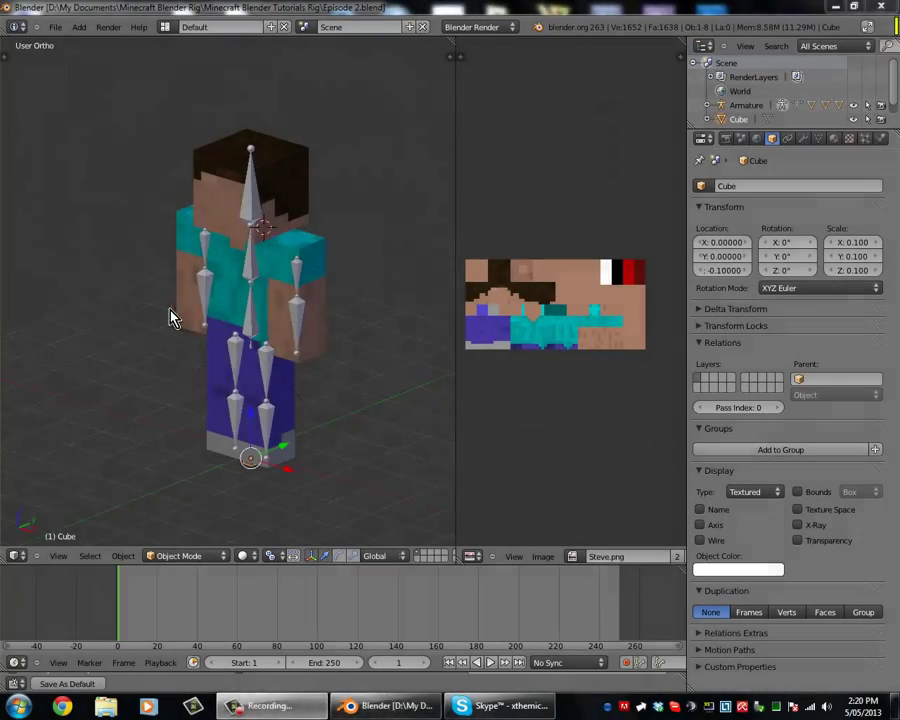
Step: Orbit and zoom around the Steve rig, selecting the Head cube
mouse_move(170, 318)
middle_down()
mouse_move(336, 318)
mouse_move(388, 305)
mouse_move(358, 301)
mouse_move(388, 281)
mouse_move(261, 278)
mouse_move(277, 305)
mouse_move(267, 297)
mouse_move(250, 305)
mouse_move(247, 352)
mouse_move(263, 356)
mouse_move(285, 310)
mouse_move(287, 336)
mouse_move(273, 337)
mouse_move(327, 297)
middle_up()
right_click(318, 152)
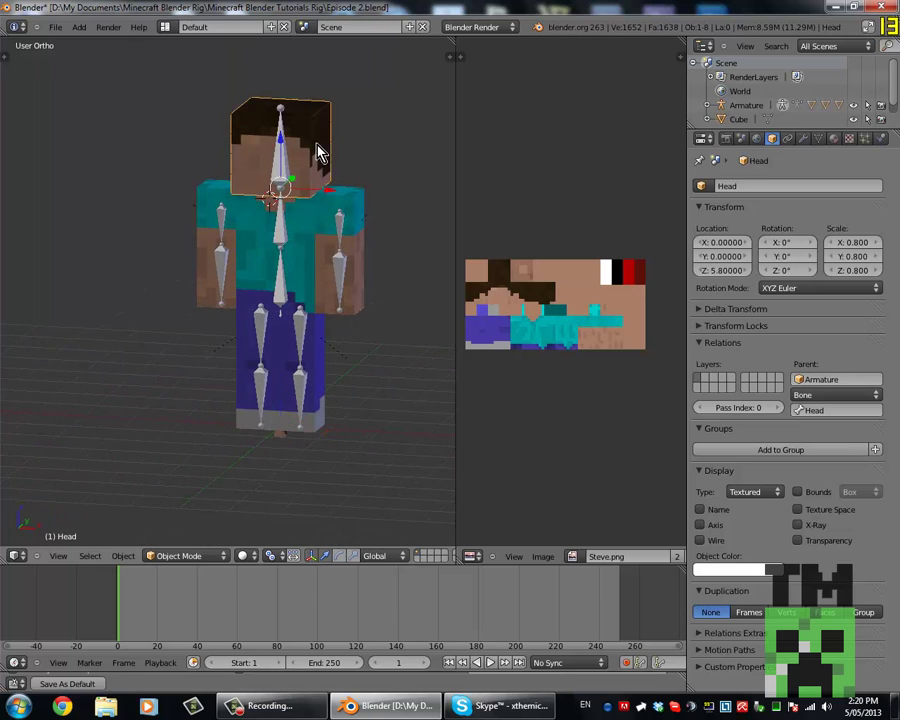
mouse_move(318, 152)
middle_down()
mouse_move(332, 172)
mouse_move(314, 186)
mouse_move(281, 251)
mouse_move(235, 280)
mouse_move(203, 275)
mouse_move(180, 284)
mouse_move(305, 287)
mouse_move(312, 366)
mouse_move(291, 305)
mouse_move(283, 372)
middle_up()
scroll(320, 200, up, 2)
scroll(347, 208, up, 1)
Step: In Pose Mode, test-rotate the Arm_L_2 and Body_Upper bones, cancelling each rotation
right_click(168, 378)
key(ctrl+Tab)
middle_drag(168, 378, 145, 288)
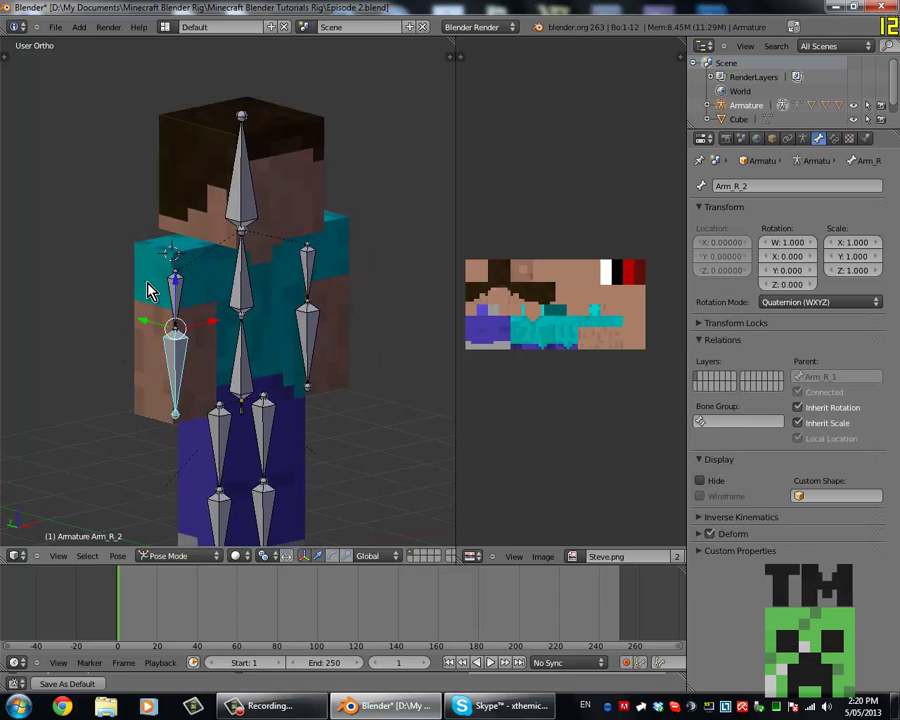
key(ctrl+Tab)
key(ctrl+Tab)
right_click(307, 330)
key(r)
right_click(245, 298)
key(r)
right_click(258, 302)
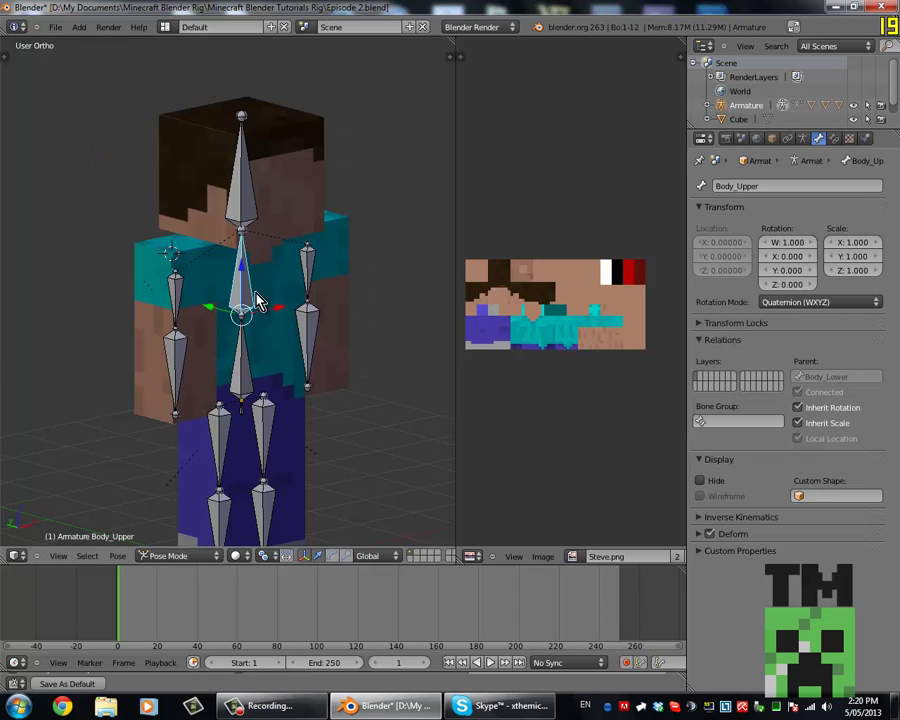
Step: Leave Pose Mode and open the Head cube in Edit Mode
mouse_move(200, 167)
middle_down()
mouse_move(275, 177)
mouse_move(285, 199)
middle_up()
key(ctrl+Tab)
right_click(275, 177)
key(Tab)
Step: View the head mesh in Front Ortho and select a face on its front
scroll(285, 199, up, 6)
scroll(210, 216, down, 2)
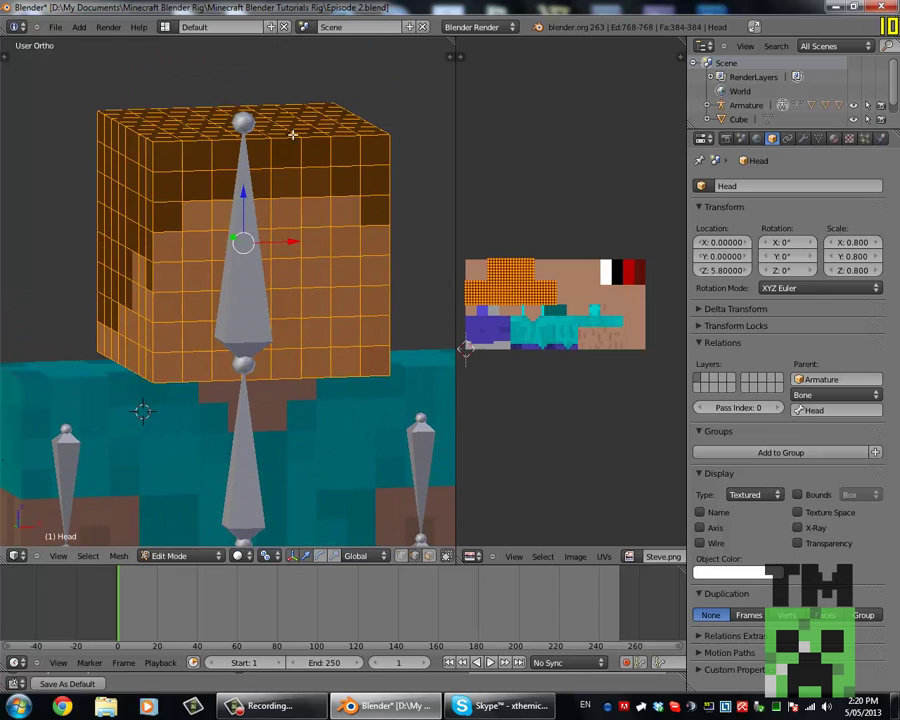
scroll(342, 173, down, 3)
key(Tab)
mouse_move(342, 173)
middle_down()
mouse_move(341, 209)
mouse_move(290, 238)
mouse_move(374, 237)
mouse_move(340, 187)
mouse_move(301, 244)
mouse_move(329, 371)
middle_up()
key(Tab)
scroll(331, 217, up, 4)
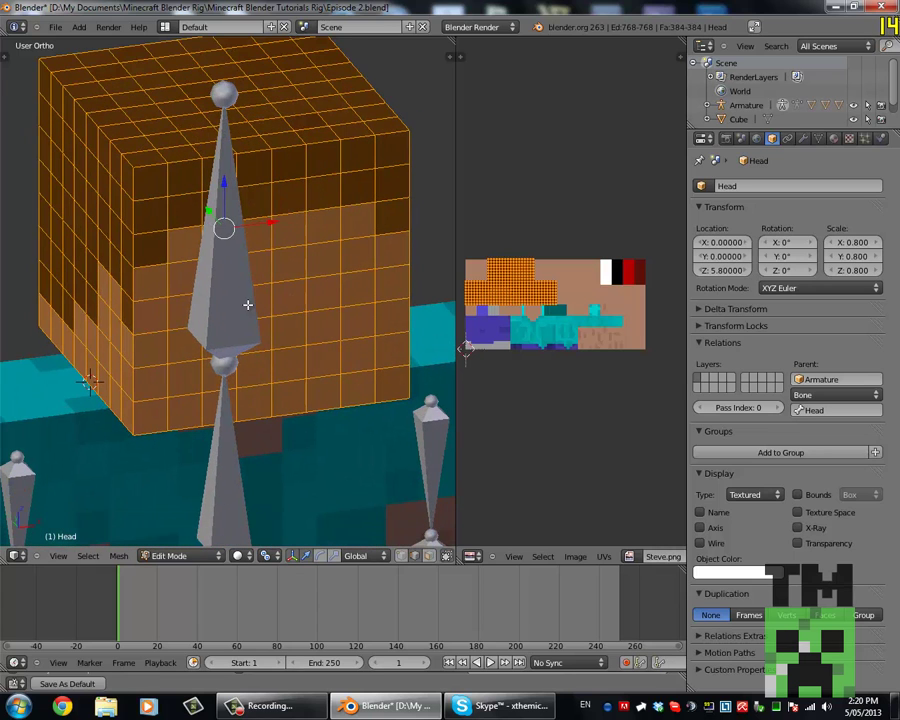
scroll(250, 305, down, 2)
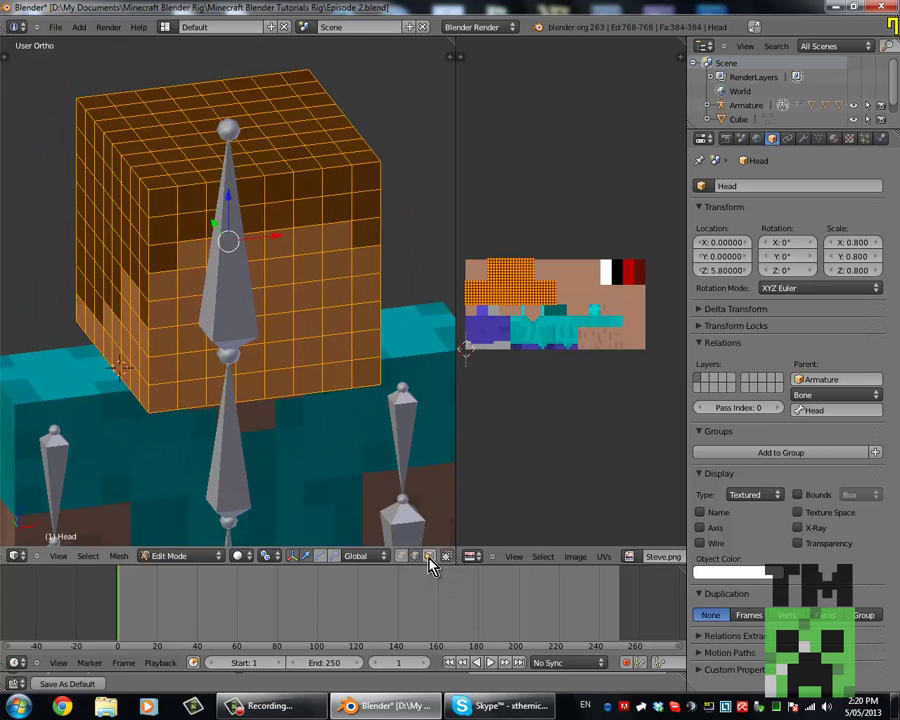
key(KP_1)
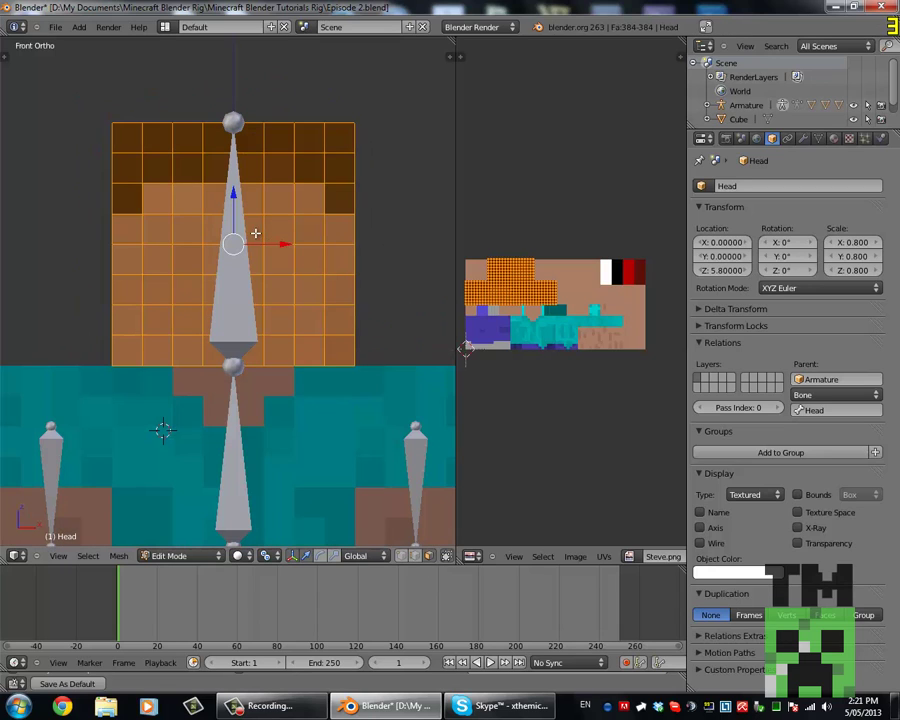
right_click(274, 236)
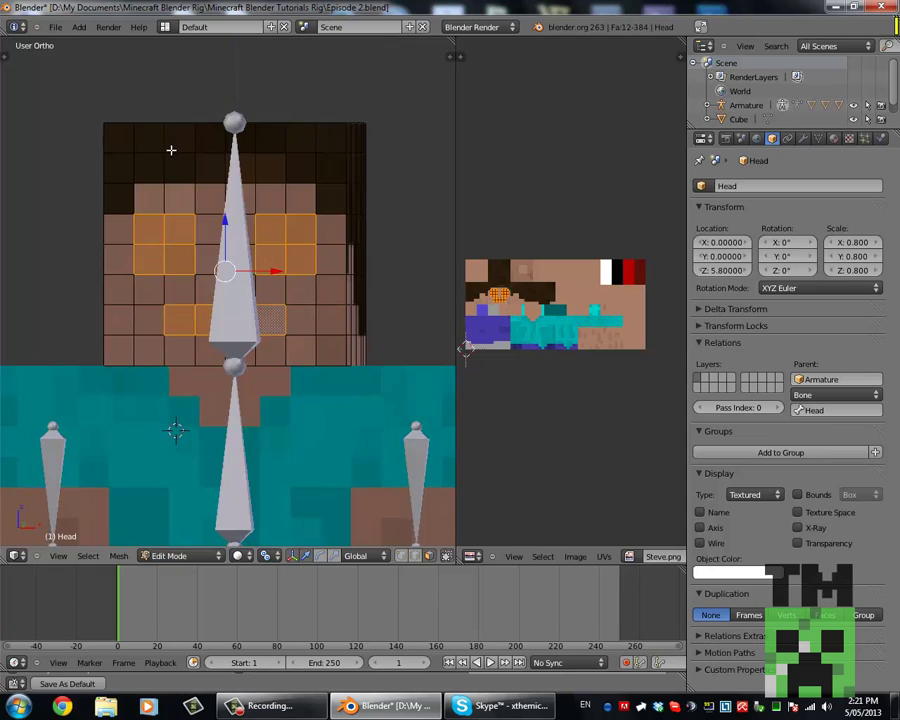
Step: Set up a Right Ortho wireframe view of the head, trying and cancelling one extrusion
key(KP_3)
scroll(106, 262, up, 3)
scroll(138, 296, up, 3)
key(z)
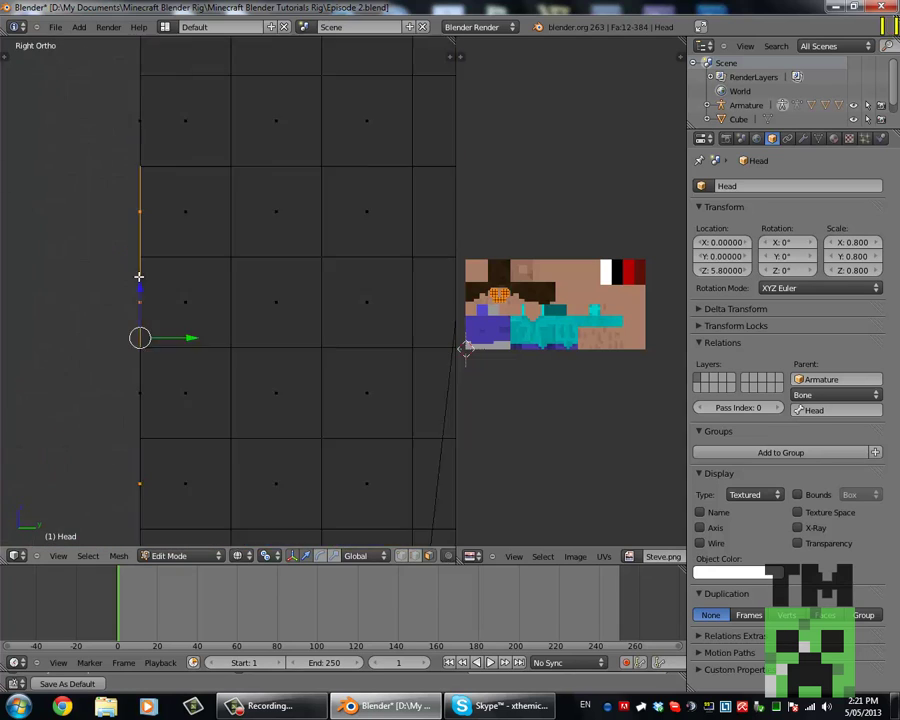
shift+scroll(139, 233, down, 1)
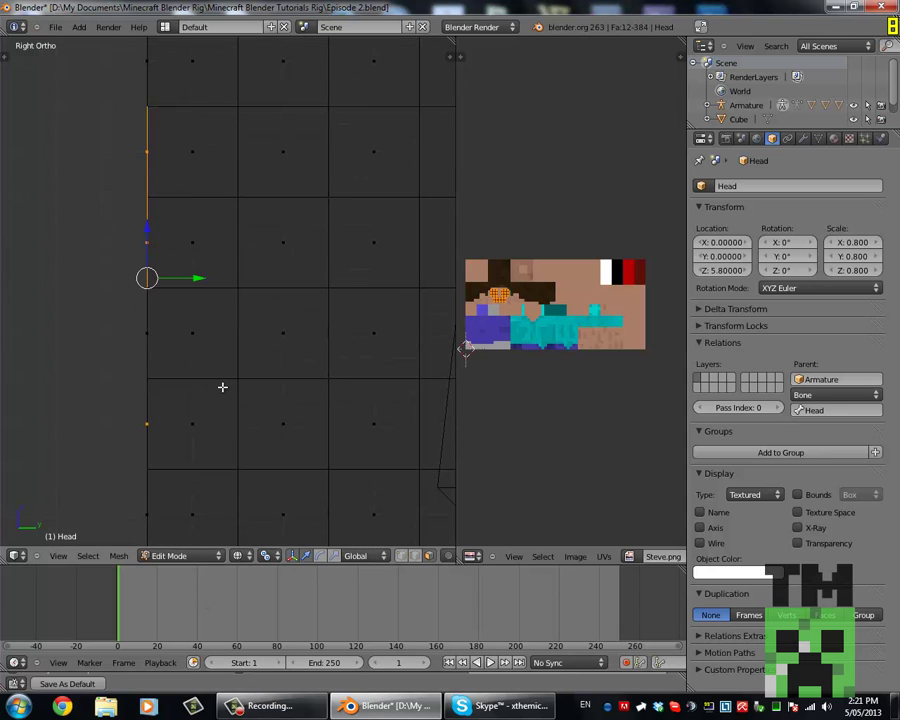
shift+scroll(198, 270, down, 2)
ctrl+scroll(190, 268, up, 1)
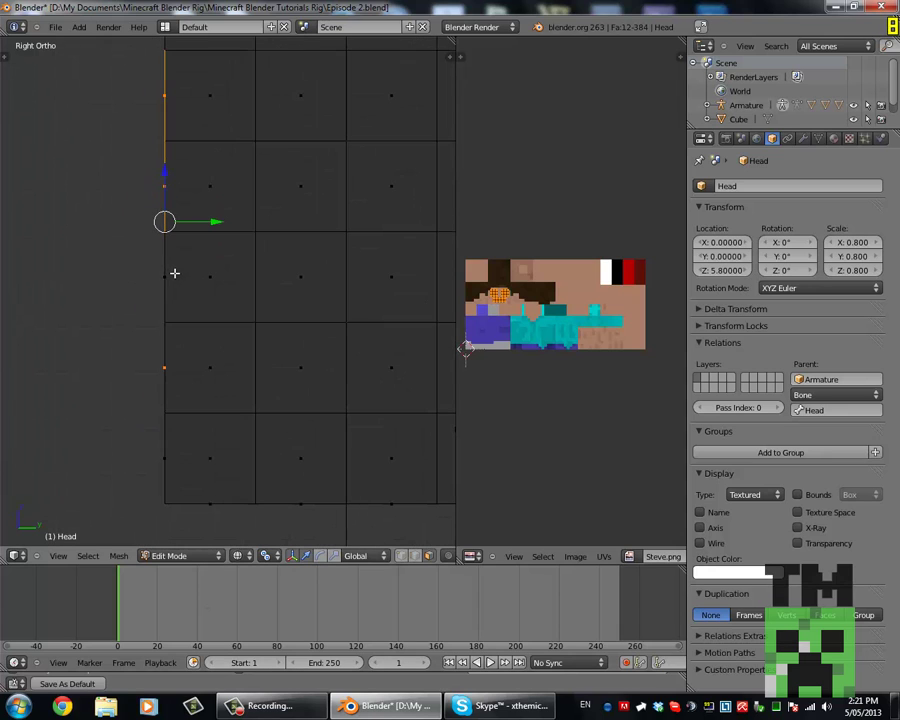
key(e)
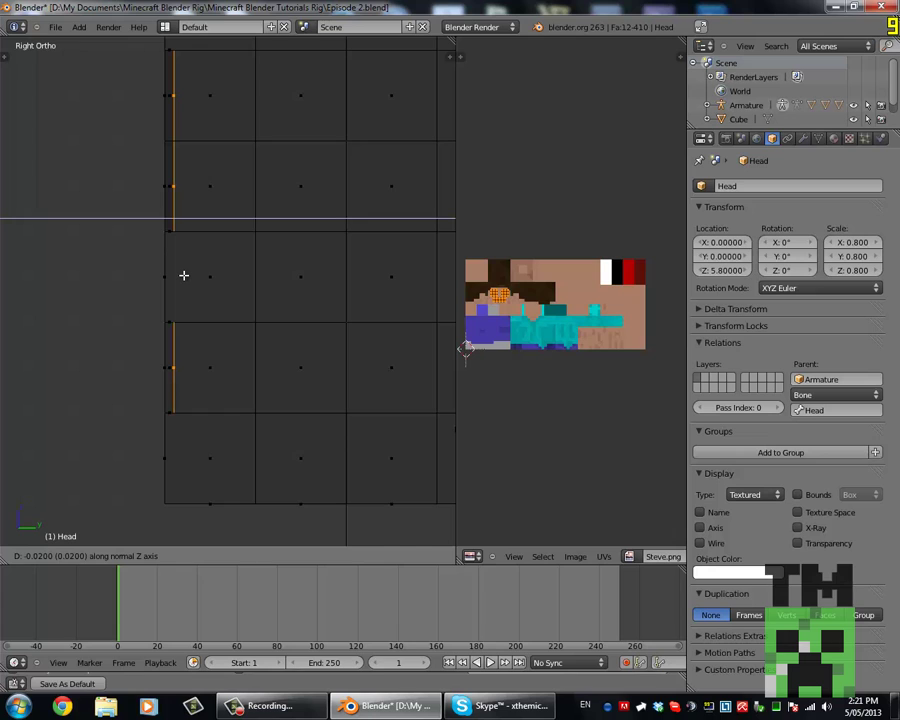
right_click(183, 275)
scroll(151, 284, up, 1)
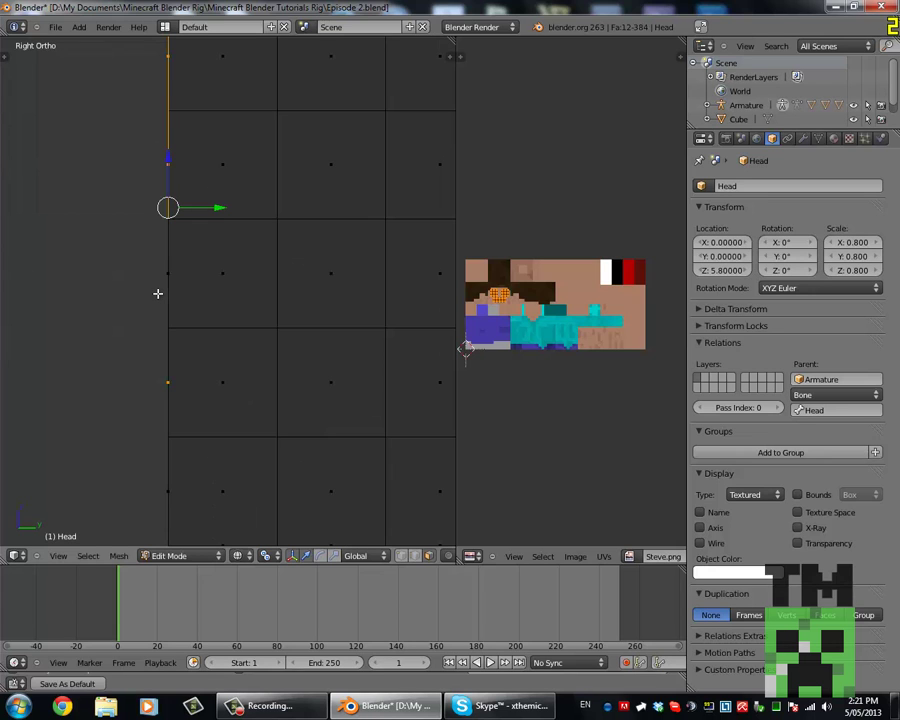
middle_drag(157, 293, 213, 308)
key(KP_3)
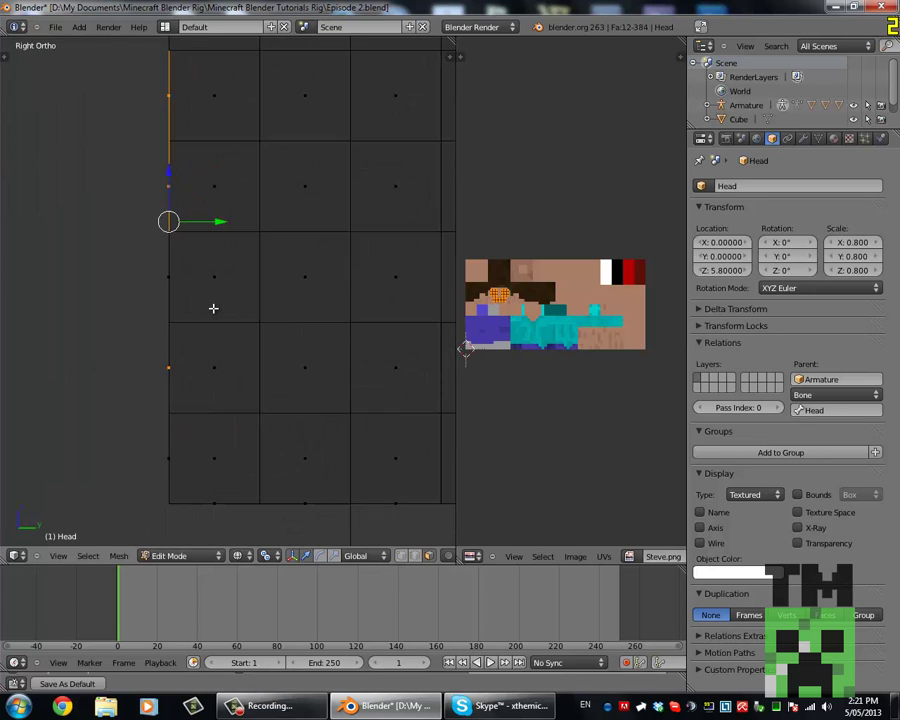
Step: Extrude the eye and mouth faces inward three times, then return to Object Mode
key(e)
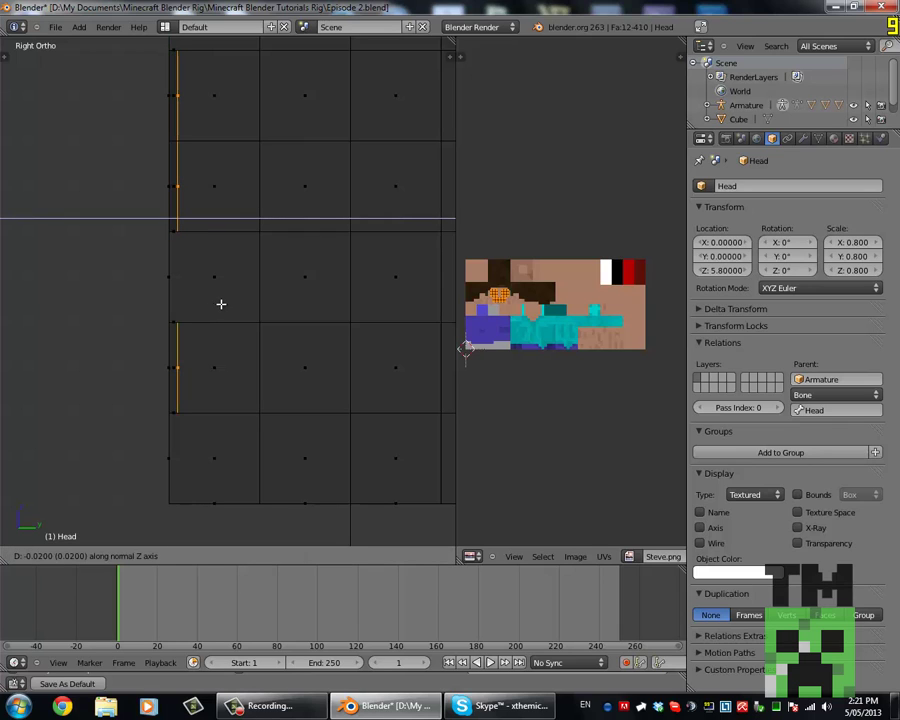
click(221, 304)
scroll(176, 362, up, 4)
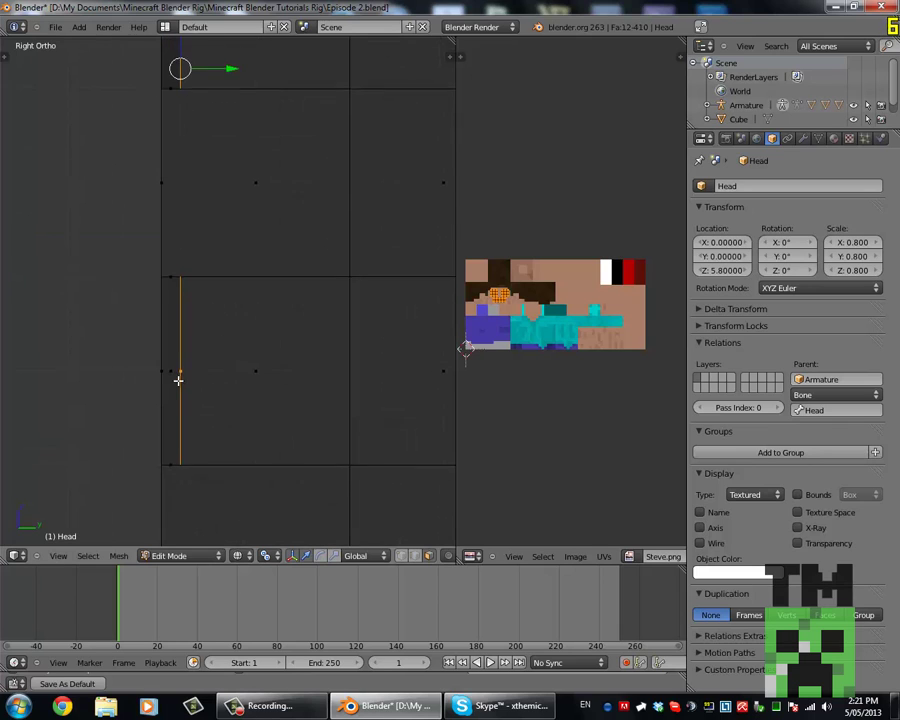
key(e)
click(201, 381)
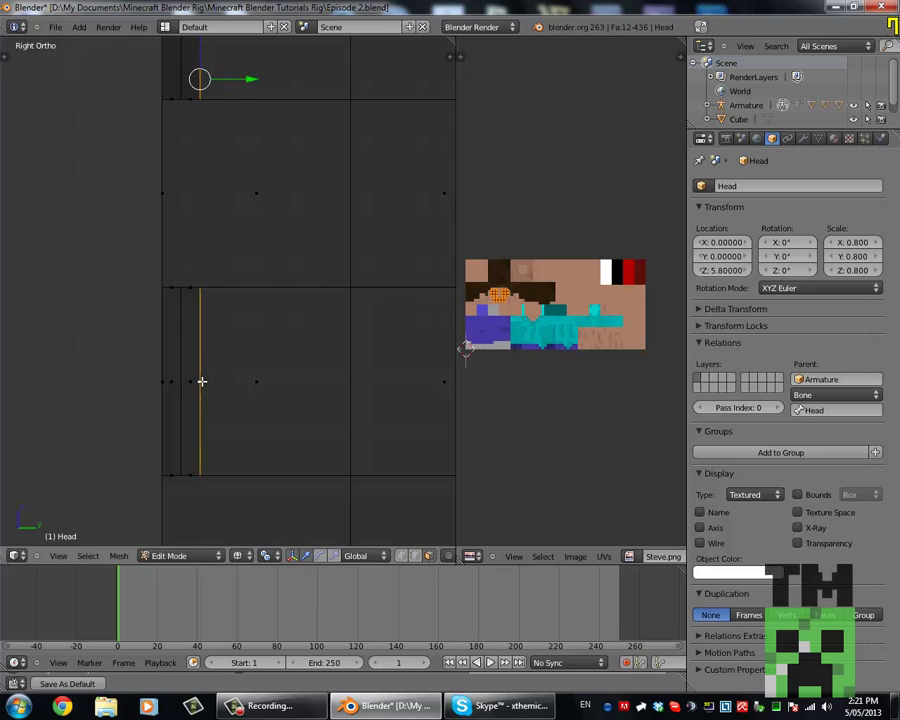
scroll(190, 378, down, 1)
key(e)
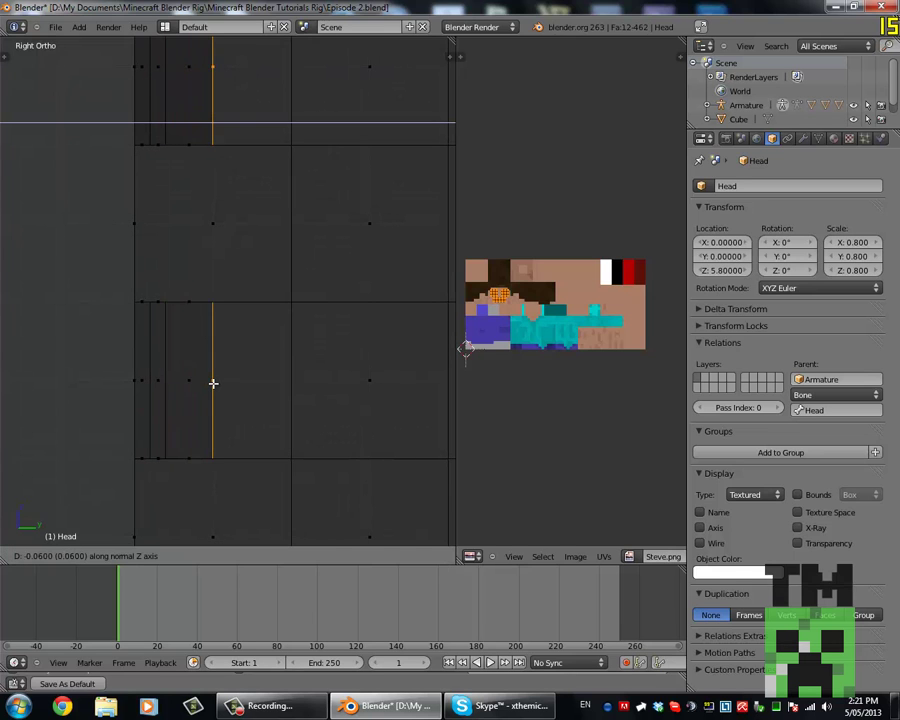
click(213, 383)
mouse_move(94, 273)
middle_down()
mouse_move(134, 288)
mouse_move(221, 296)
middle_up()
scroll(153, 310, up, 3)
key(Tab)
scroll(167, 316, up, 2)
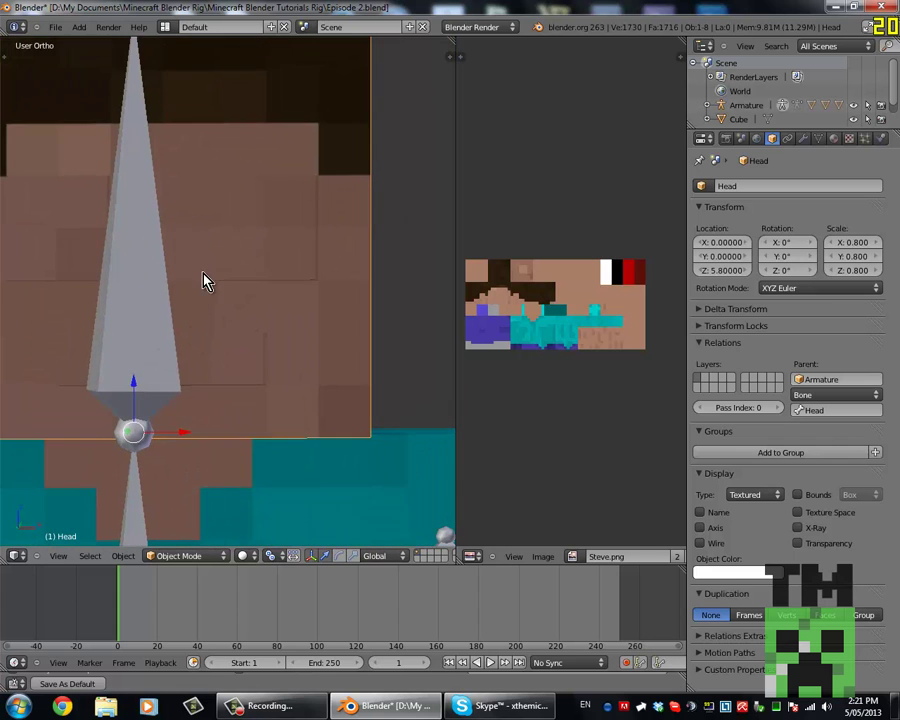
Step: Select a face inside the eye socket and shift its texture area by 16
key(Tab)
scroll(258, 222, up, 3)
mouse_move(263, 215)
middle_down()
mouse_move(241, 189)
mouse_move(295, 211)
mouse_move(300, 130)
mouse_move(208, 193)
mouse_move(315, 281)
mouse_move(358, 181)
middle_up()
right_click(295, 211)
middle_drag(231, 257, 173, 169)
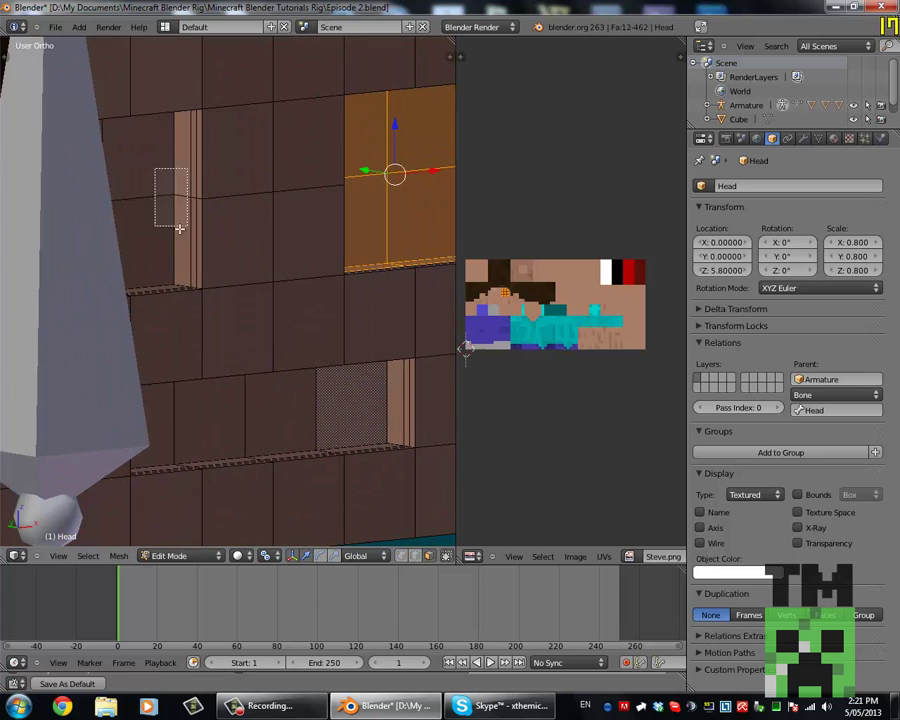
mouse_move(179, 227)
middle_down()
mouse_move(120, 165)
mouse_move(231, 157)
middle_up()
middle_drag(217, 100, 188, 200)
key(Escape)
mouse_move(249, 222)
middle_down()
mouse_move(295, 324)
mouse_move(240, 250)
mouse_move(205, 237)
mouse_move(380, 204)
middle_up()
scroll(537, 303, up, 2)
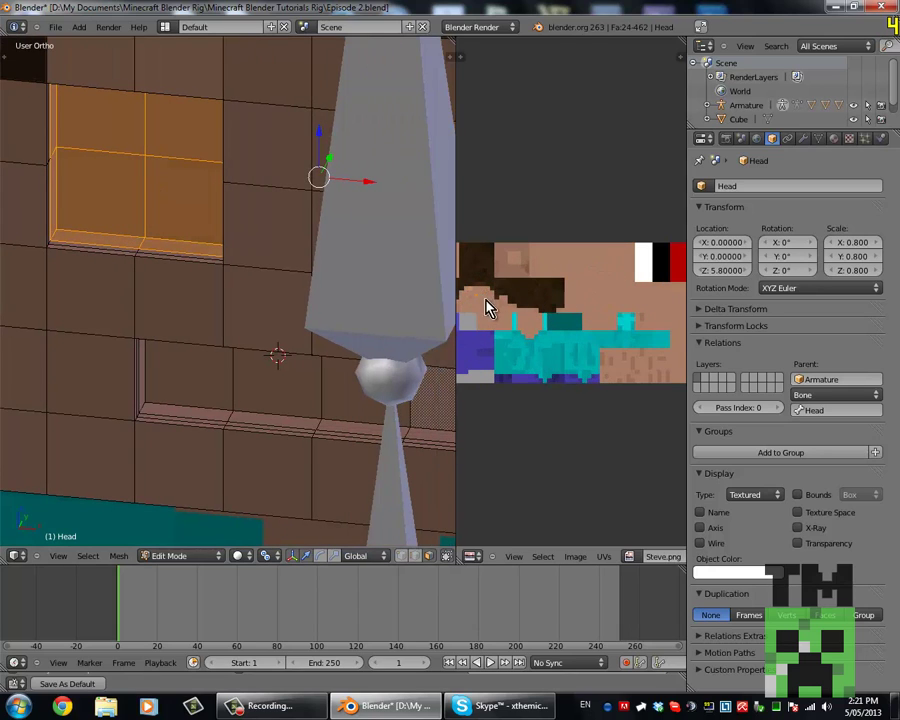
scroll(650, 275, up, 2)
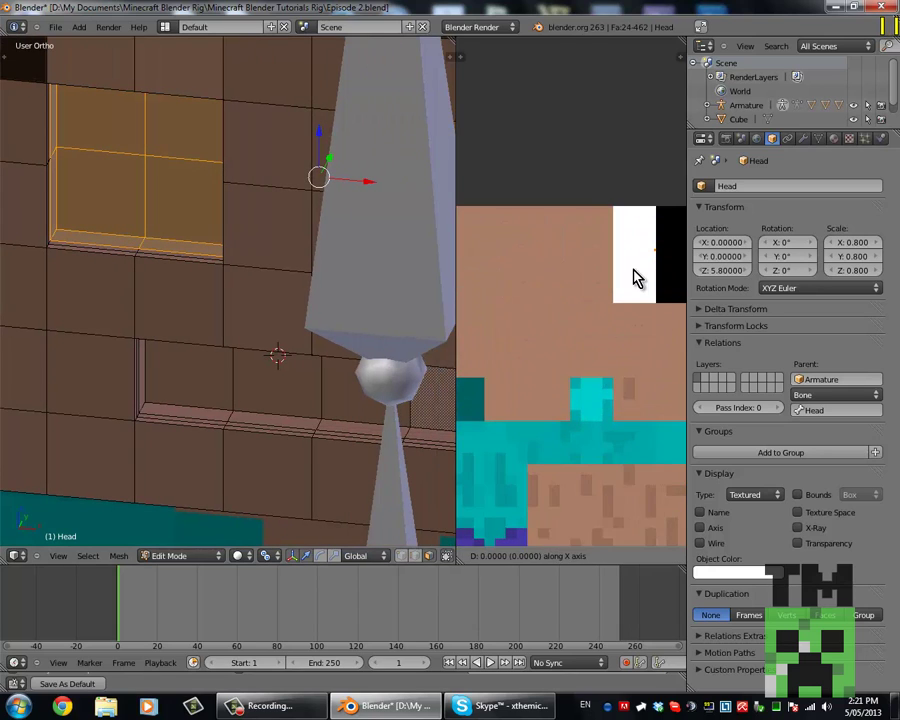
text(16)
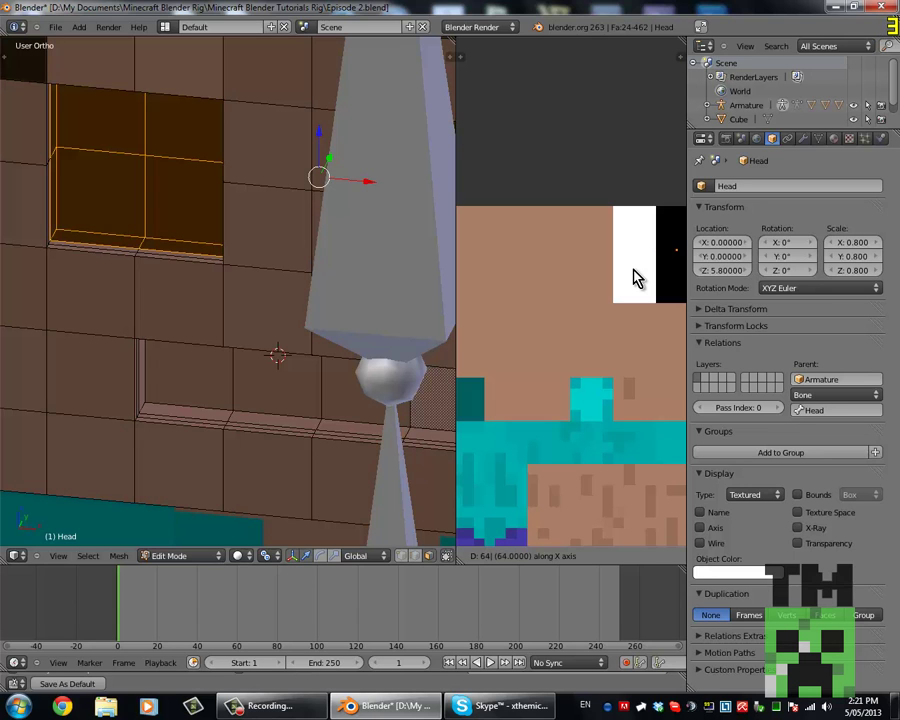
key(Return)
Step: Check the eye texture in Object Mode, then pick a face below the eye socket
key(Tab)
scroll(231, 267, down, 3)
scroll(203, 250, down, 2)
scroll(203, 250, up, 2)
key(Tab)
scroll(158, 320, up, 3)
scroll(124, 314, up, 2)
right_click(99, 271)
mouse_move(99, 271)
middle_down()
mouse_move(181, 267)
mouse_move(197, 346)
mouse_move(231, 394)
mouse_move(271, 410)
middle_up()
Step: Box-select the faces along the mouth recess
key(b)
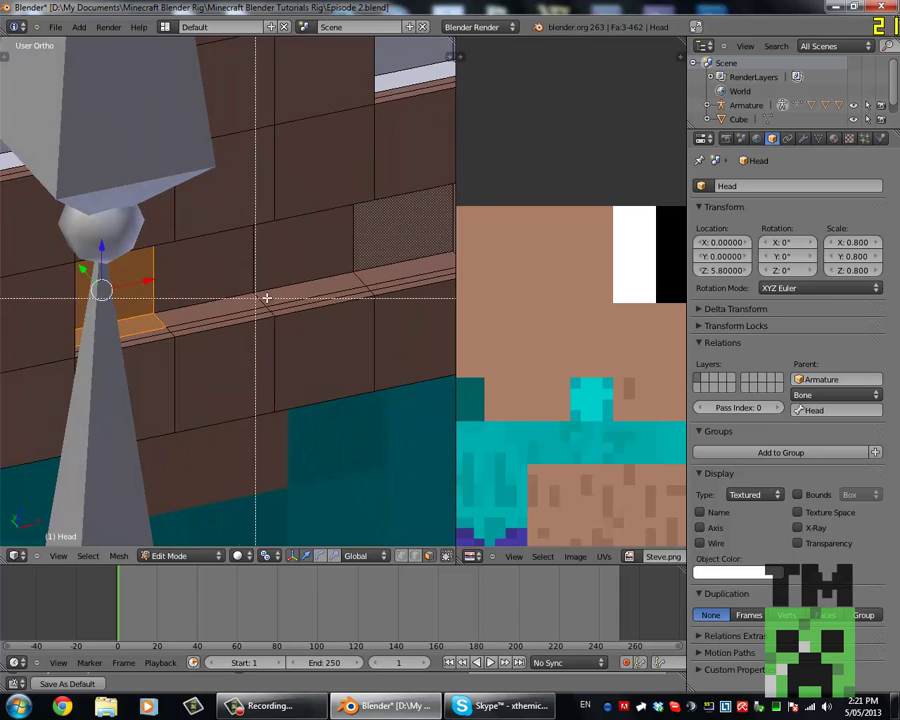
drag(267, 297, 307, 302)
scroll(293, 256, up, 2)
key(b)
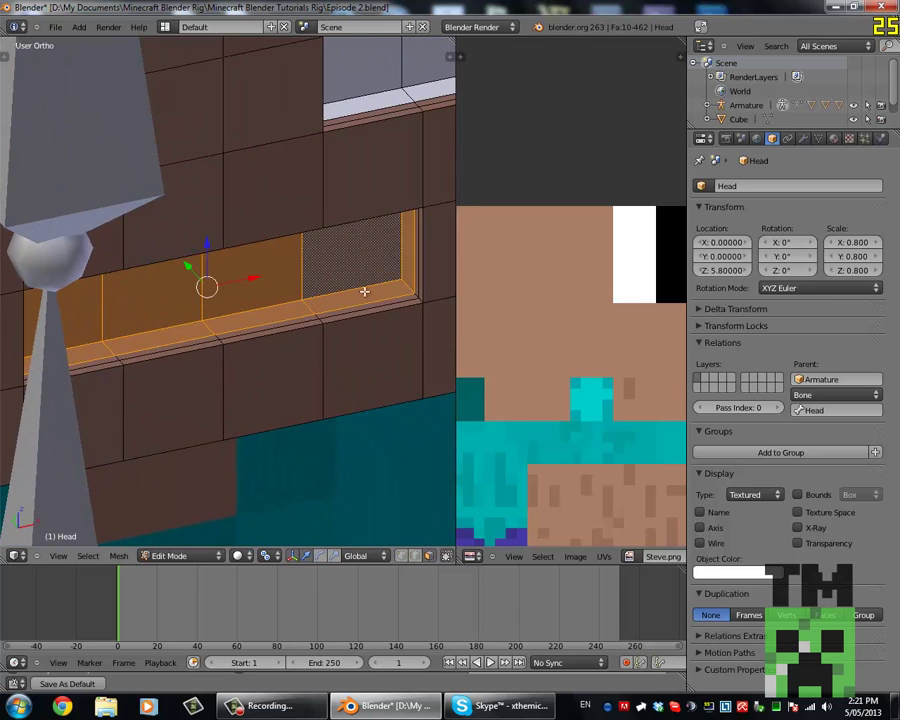
mouse_move(364, 289)
middle_down()
mouse_move(327, 167)
mouse_move(325, 241)
middle_up()
scroll(148, 237, up, 2)
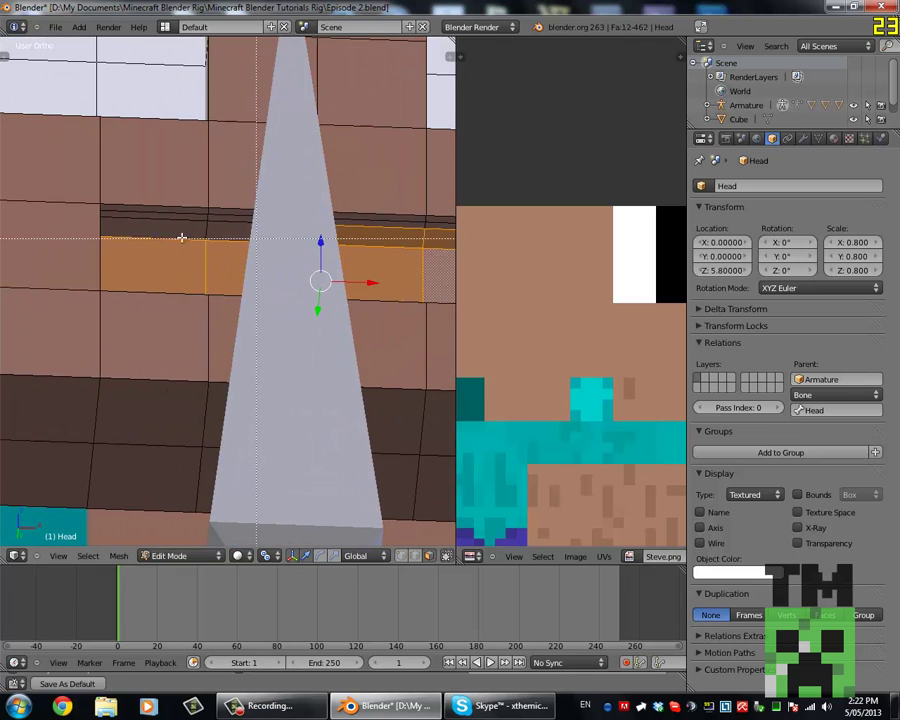
middle_drag(148, 237, 165, 280)
scroll(540, 265, down, 4)
scroll(511, 285, up, 2)
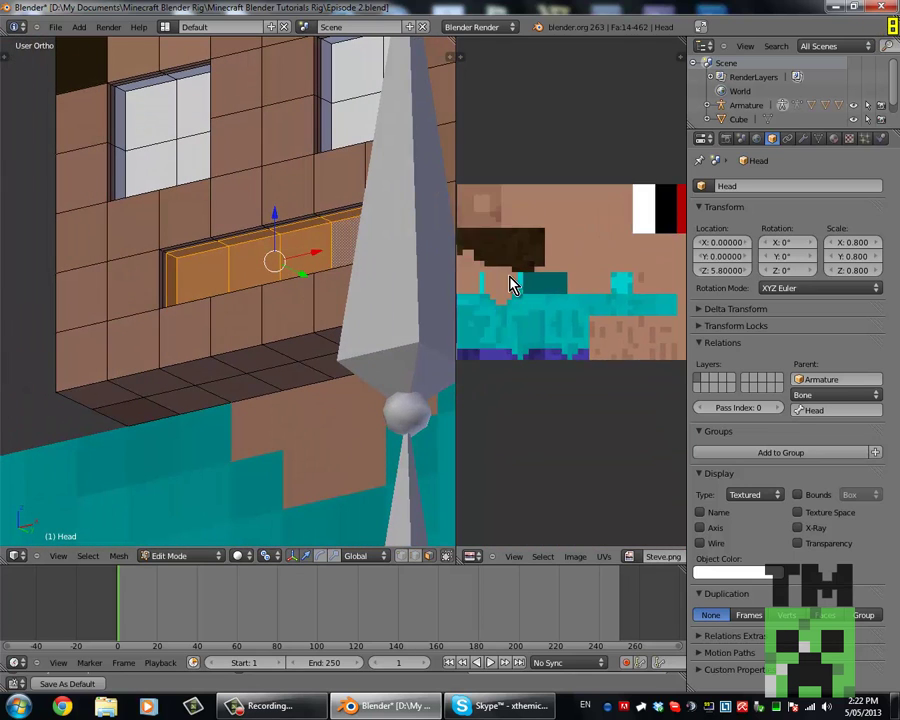
scroll(515, 285, down, 4)
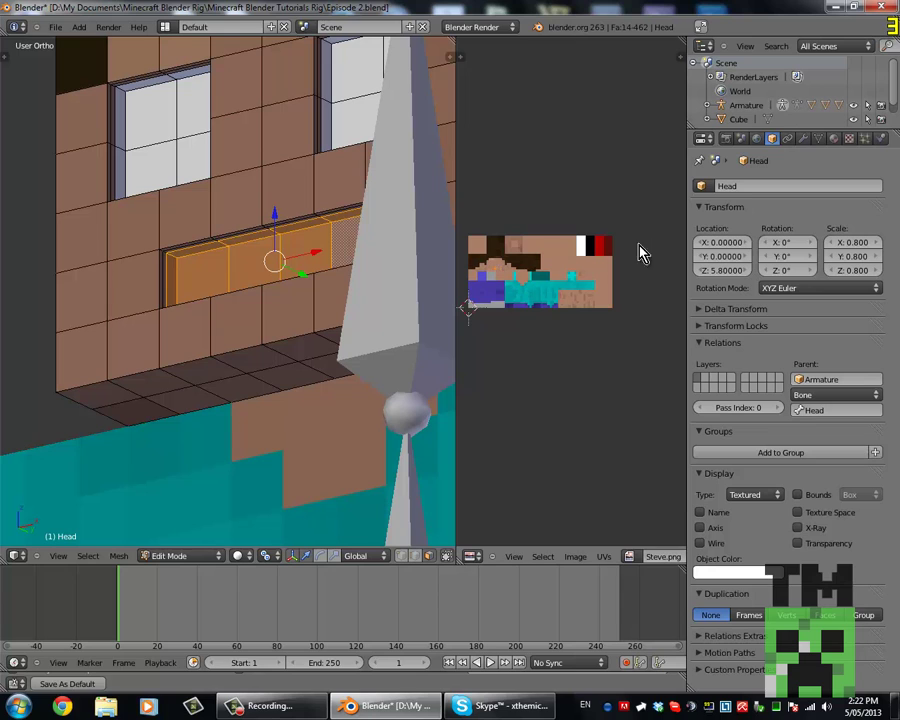
scroll(635, 250, up, 4)
scroll(614, 261, up, 2)
Step: Try placing the mouth's texture area on the red part of the skin
key(x)
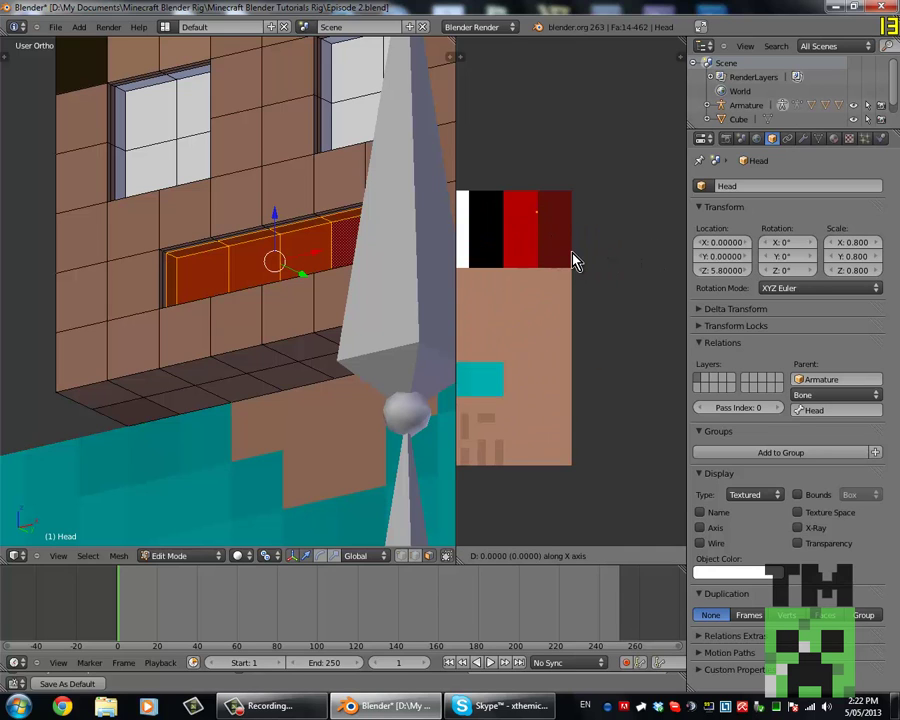
click(575, 261)
key(Tab)
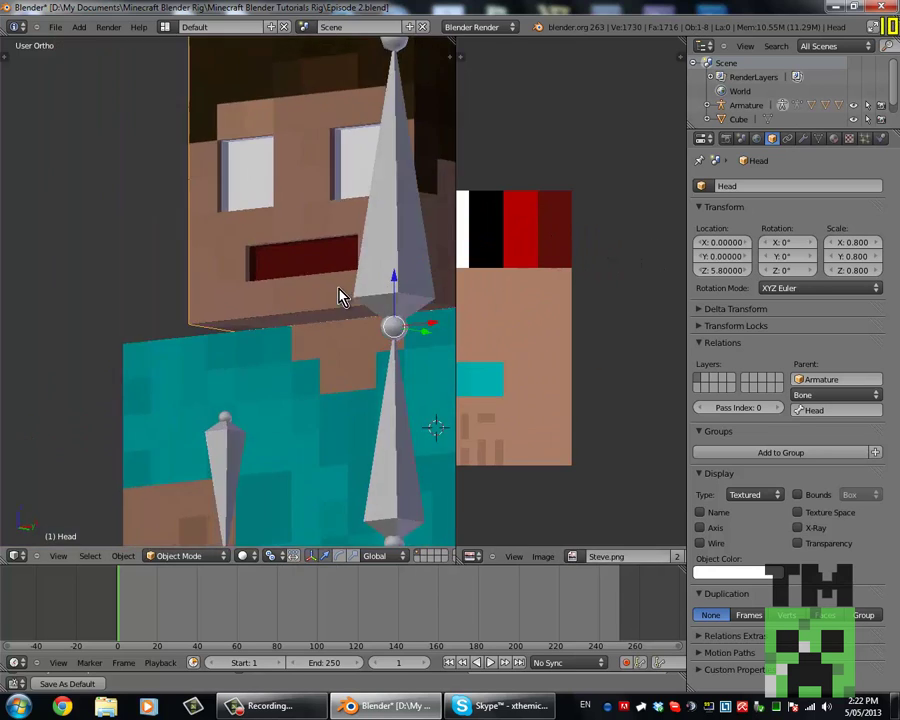
scroll(300, 301, up, 4)
key(Tab)
Step: Move the mouth UVs 128 along X onto the red area and view the head
key(g)
key(x)
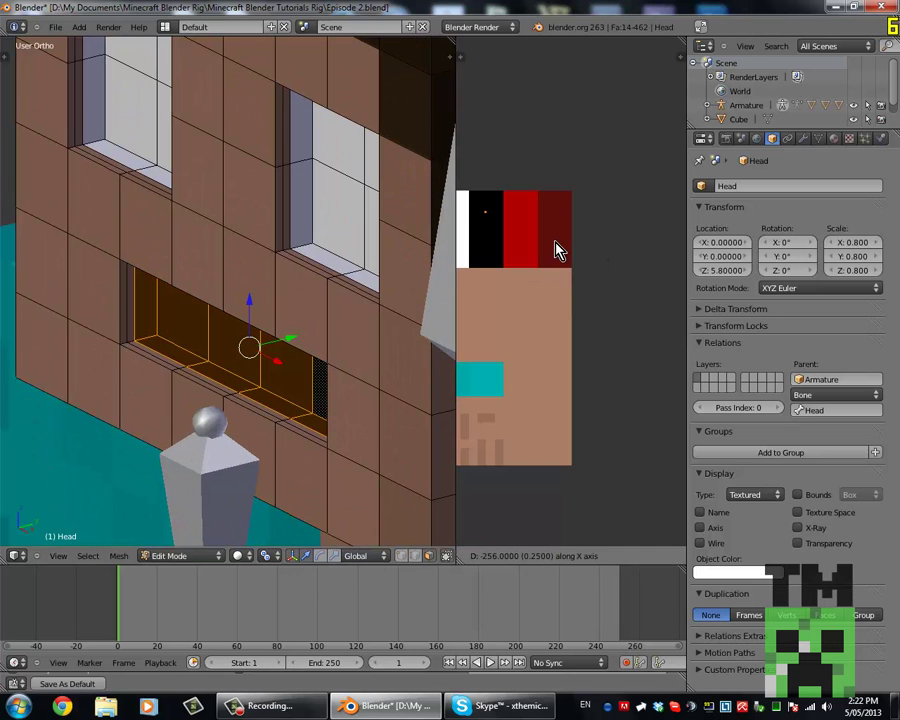
text(128| (128)
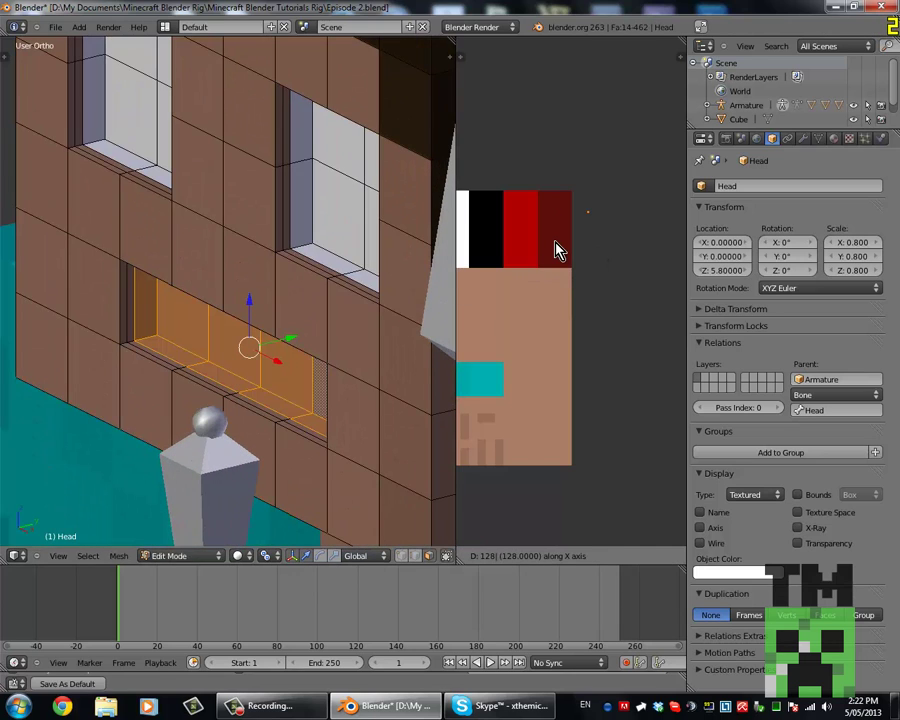
key(Return)
key(Tab)
scroll(286, 280, down, 3)
scroll(290, 244, down, 1)
scroll(310, 203, down, 1)
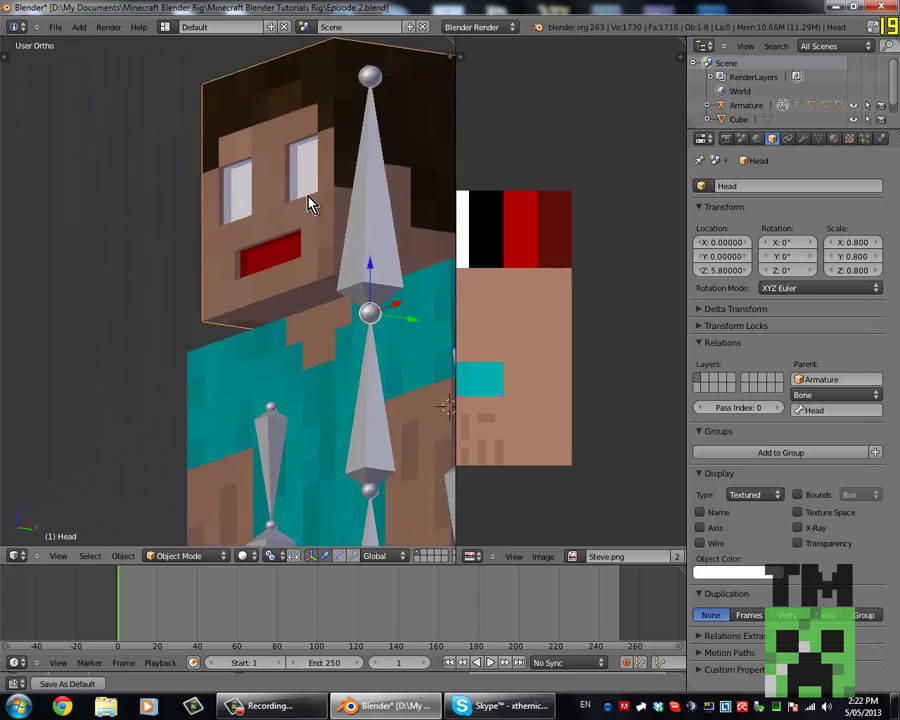
scroll(290, 240, up, 2)
scroll(151, 301, up, 2)
scroll(150, 322, up, 1)
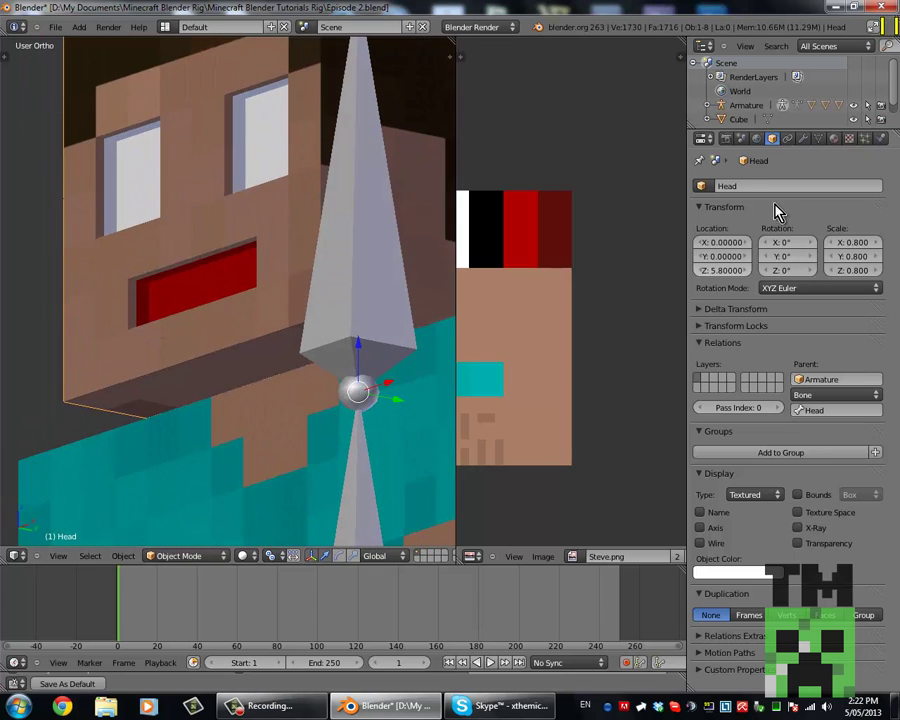
Step: Add a Basis shape key from the head's Object Data properties
click(818, 140)
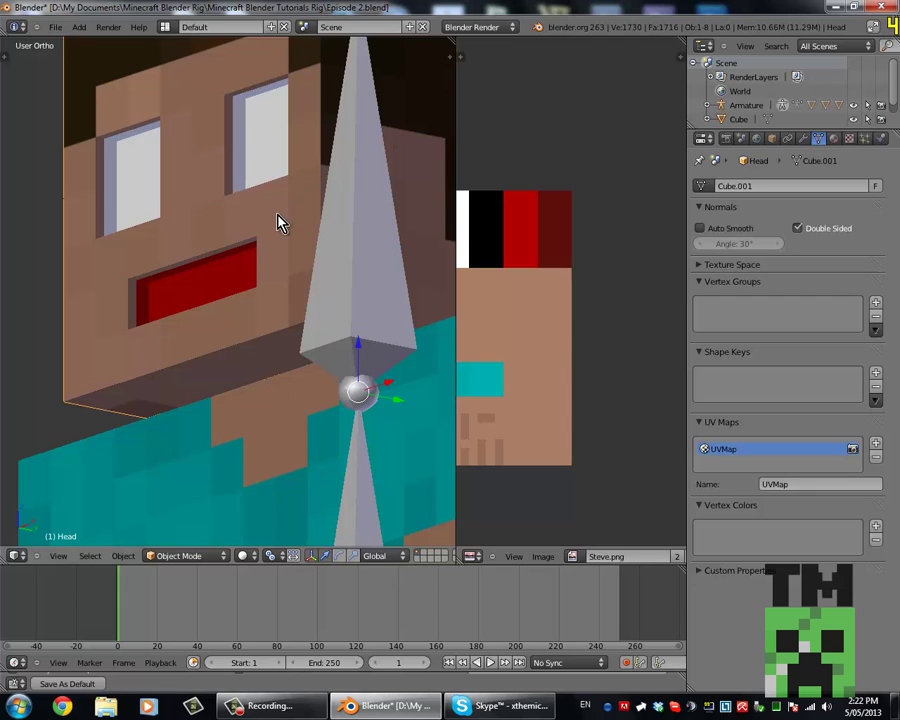
click(876, 376)
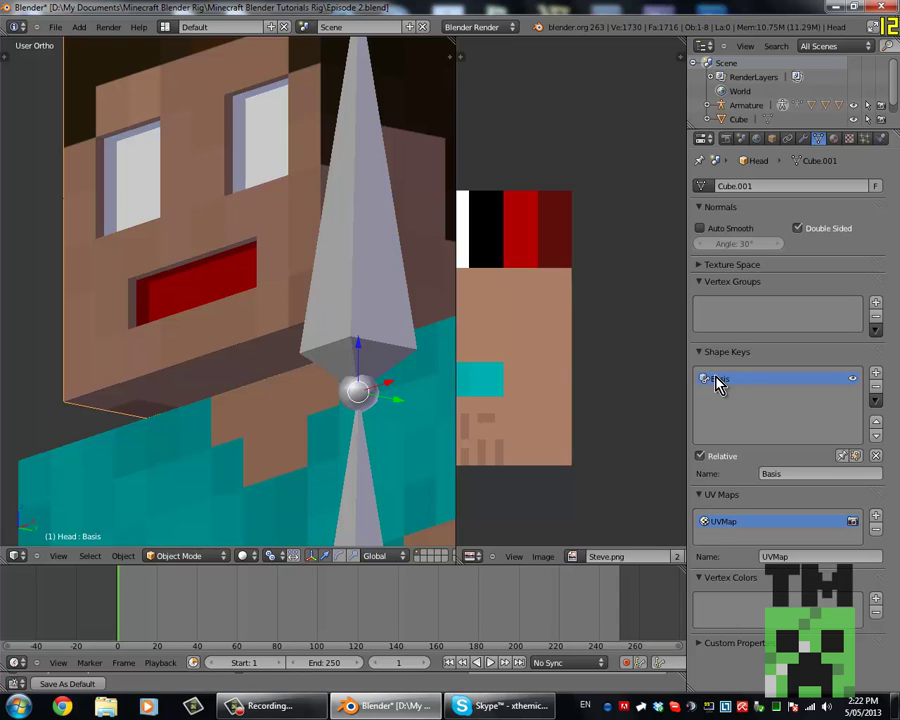
scroll(212, 84, down, 3)
middle_drag(212, 84, 254, 146)
scroll(180, 234, up, 3)
scroll(148, 243, up, 1)
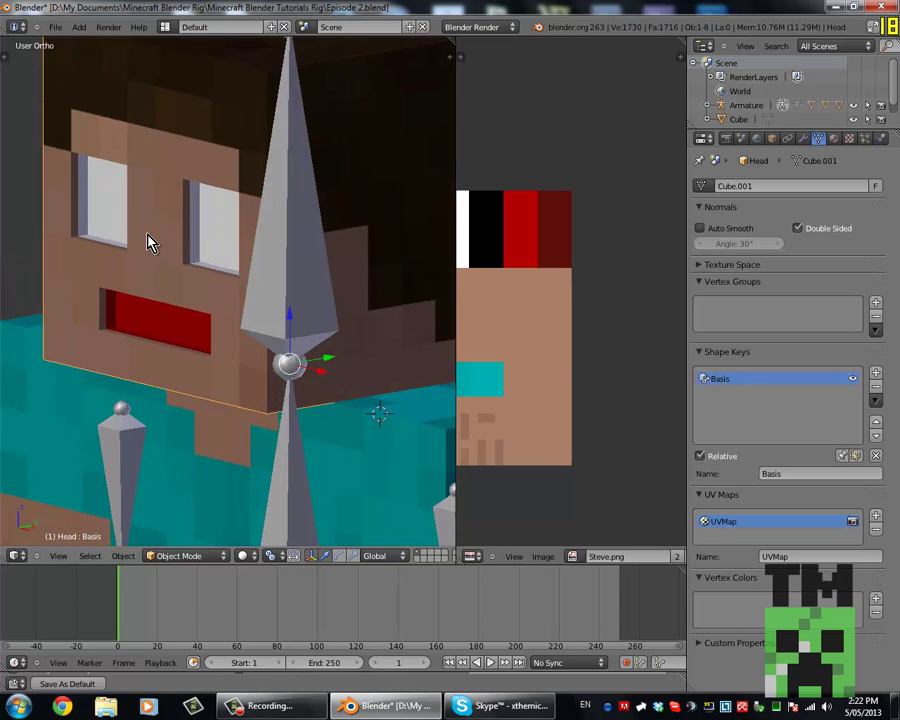
Step: Add a second shape key, Eyes Shut, and enter Edit Mode on the head
scroll(148, 243, up, 1)
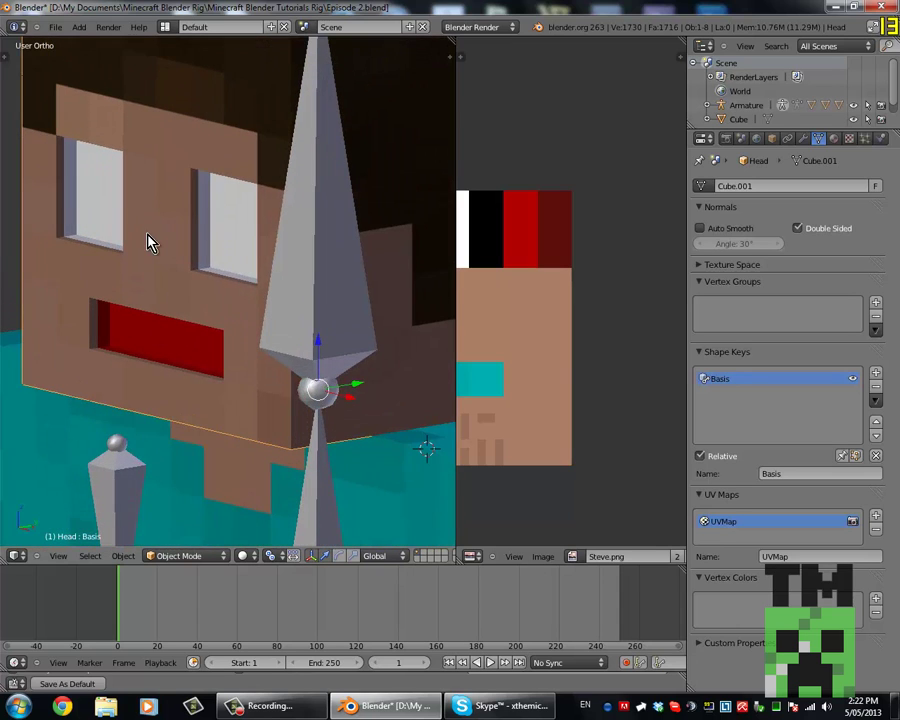
click(877, 378)
text(Eyes Shut)
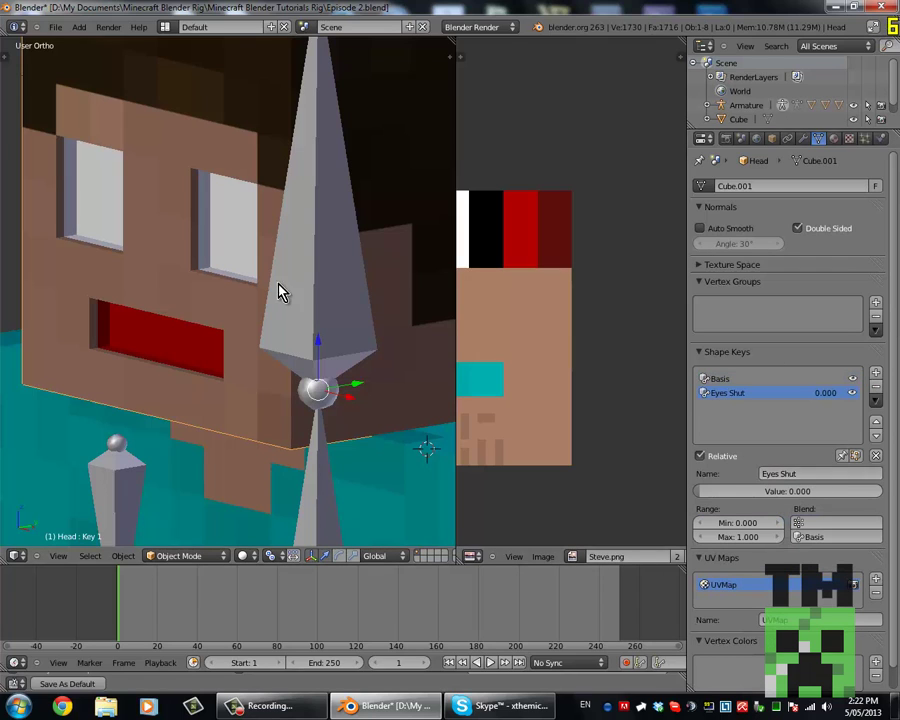
mouse_move(271, 265)
middle_down()
mouse_move(211, 243)
mouse_move(205, 261)
middle_up()
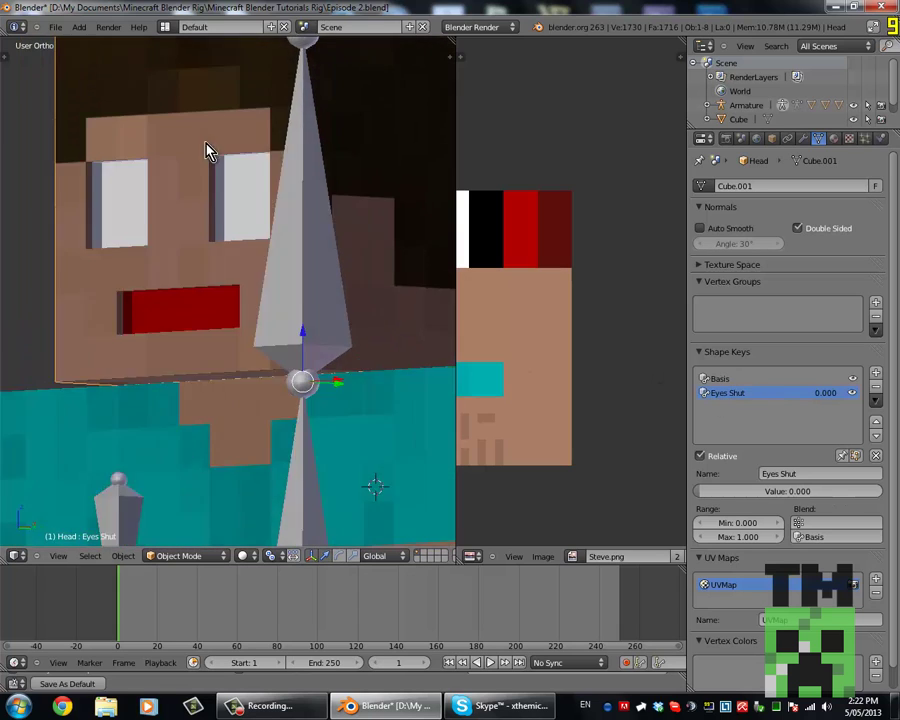
mouse_move(207, 144)
middle_down()
mouse_move(277, 90)
mouse_move(229, 194)
mouse_move(302, 115)
middle_up()
scroll(302, 115, down, 3)
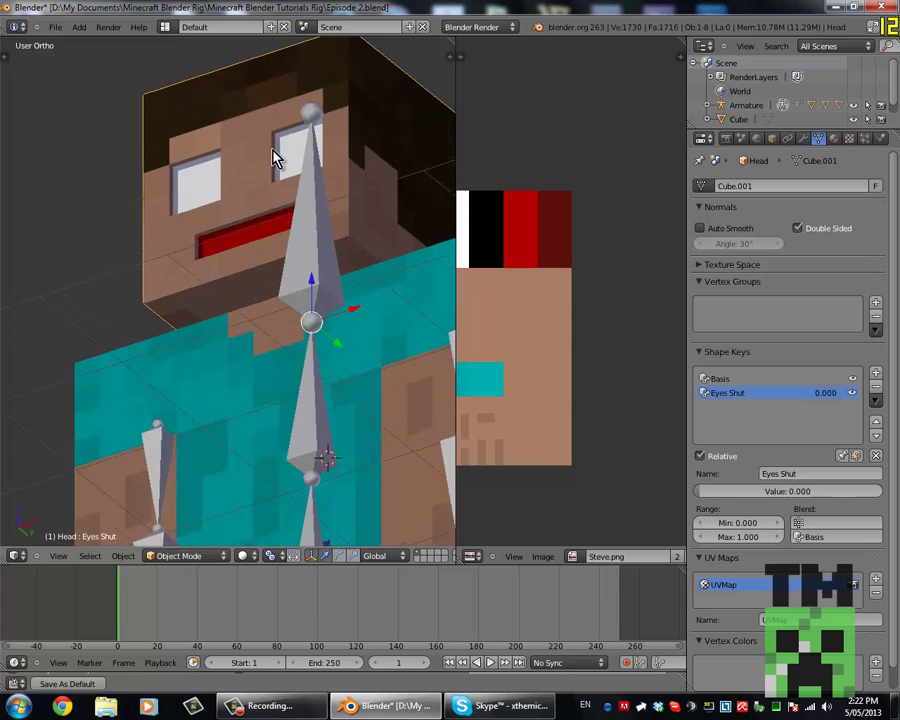
key(Tab)
scroll(323, 136, up, 2)
scroll(323, 136, up, 2)
scroll(323, 136, up, 3)
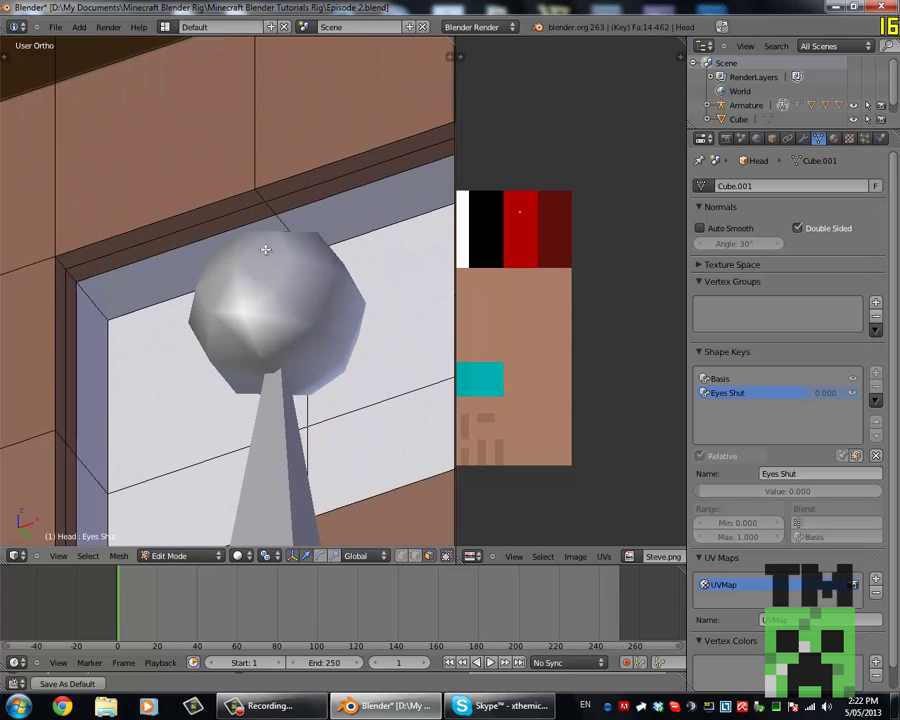
scroll(237, 241, up, 1)
scroll(255, 209, up, 3)
Step: Select the upper edges of both eye openings, viewed from the front
right_click(271, 197)
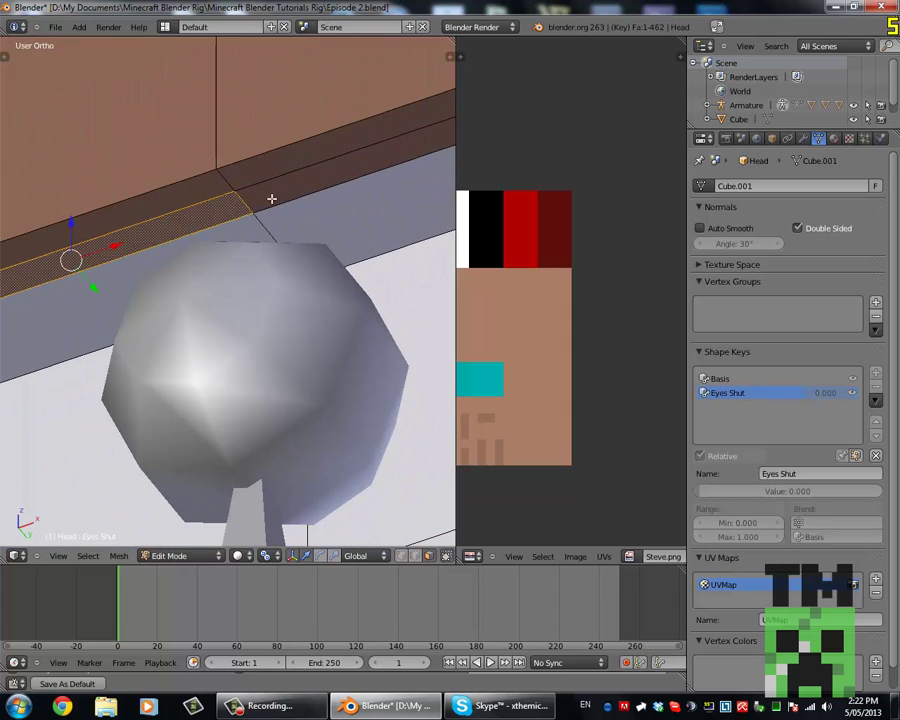
right_click(243, 201)
scroll(243, 201, down, 2)
scroll(184, 239, down, 2)
scroll(184, 239, up, 2)
scroll(132, 236, up, 3)
scroll(165, 203, down, 3)
scroll(181, 207, down, 2)
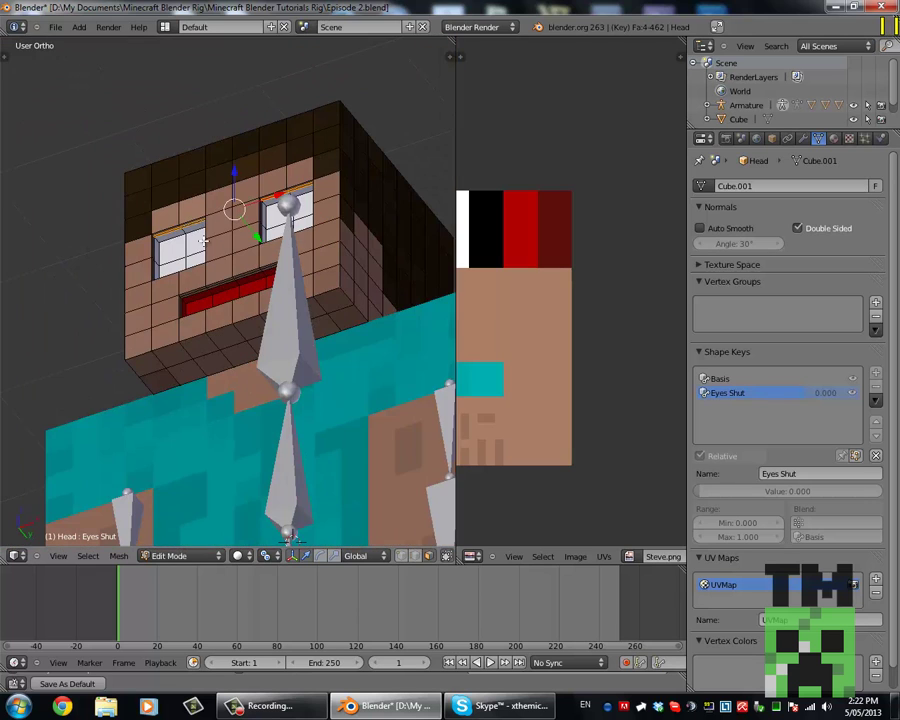
key(KP_1)
scroll(108, 305, up, 2)
scroll(150, 250, up, 2)
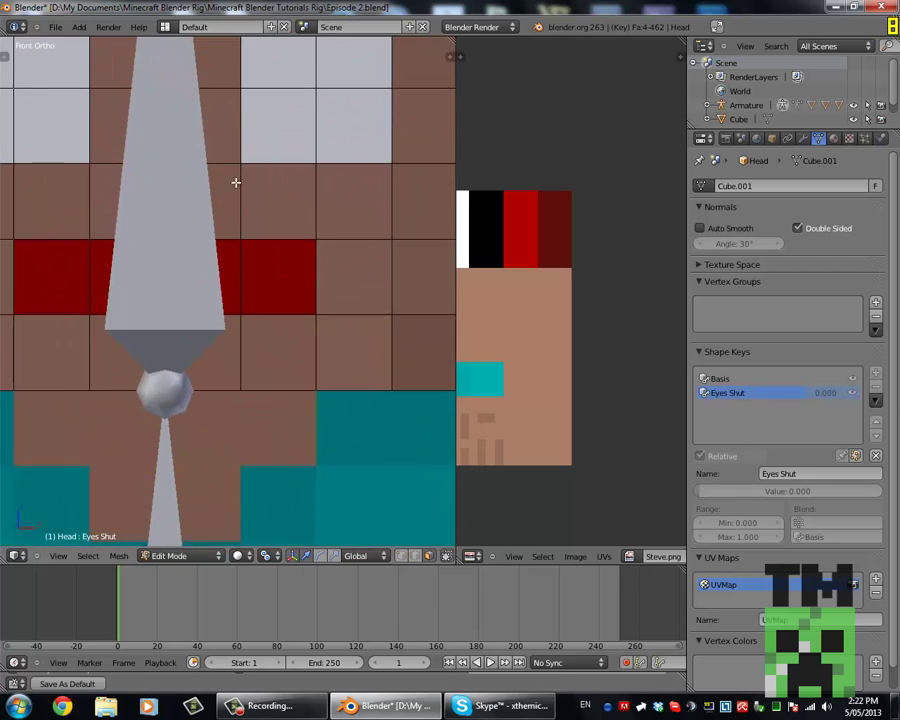
scroll(230, 118, up, 2)
Step: Lower the eyelid edges along Z into thin eye slits
key(g)
key(z)
key(z)
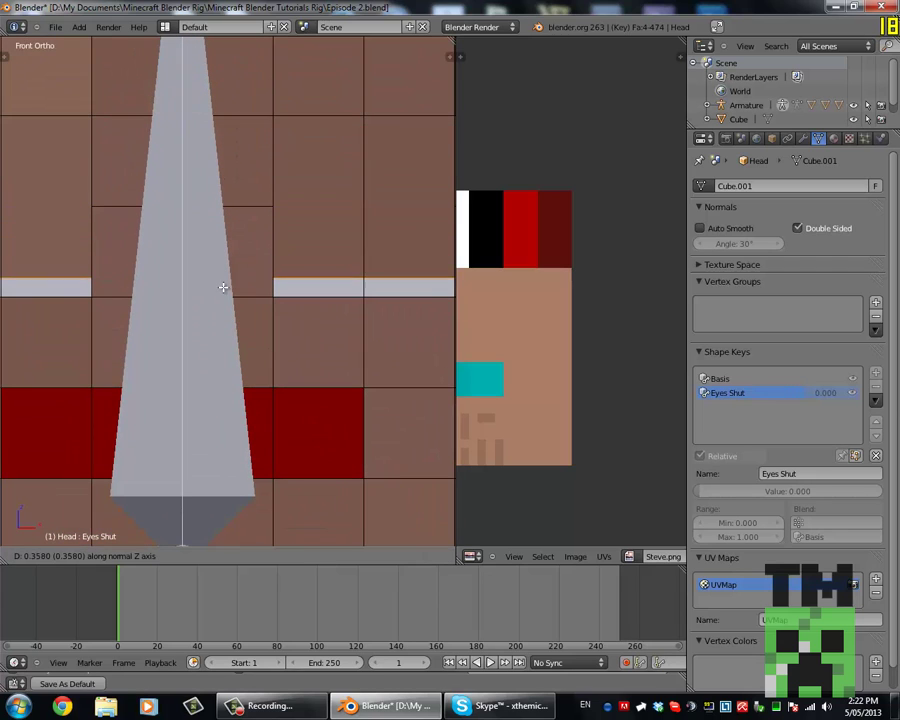
click(221, 302)
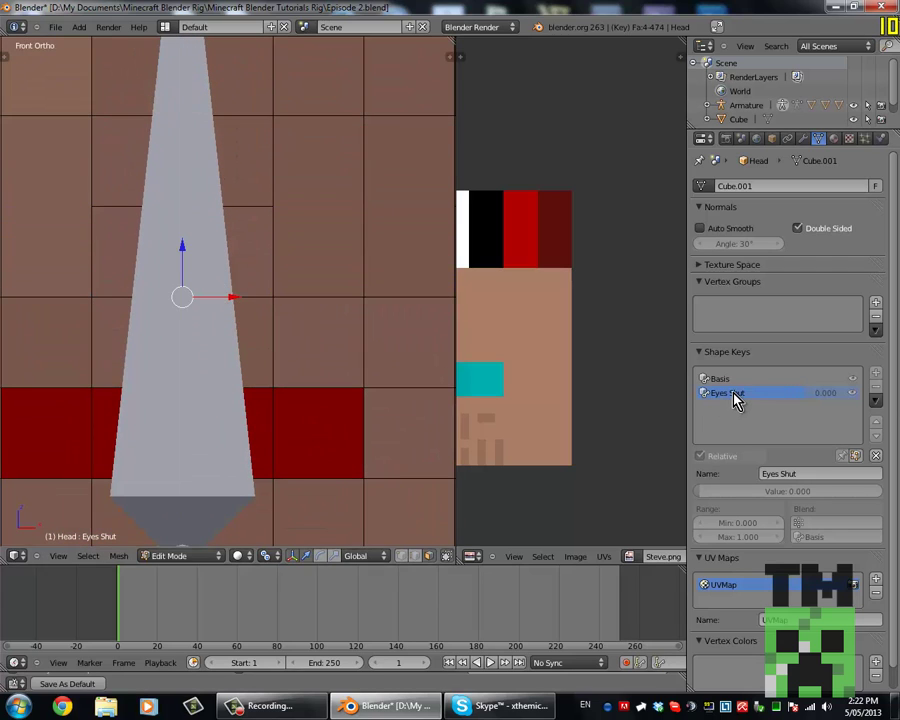
scroll(260, 260, down, 5)
mouse_move(260, 250)
middle_down()
mouse_move(176, 296)
mouse_move(201, 283)
middle_up()
Step: Return to Object Mode and drag the Eyes Shut value up to close the eyes
key(Tab)
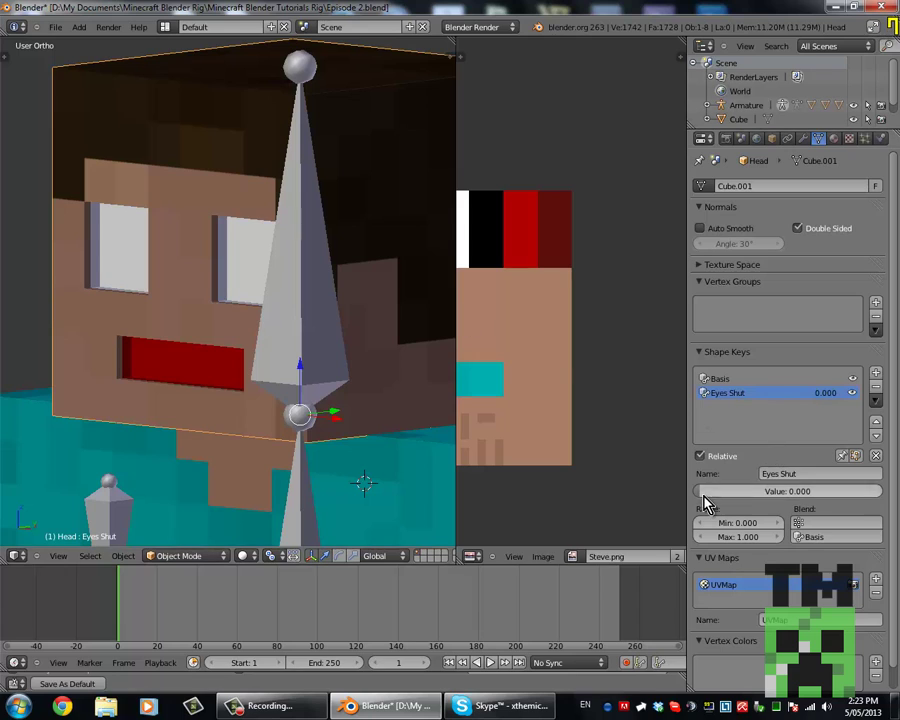
mouse_move(705, 502)
mouse_down()
mouse_move(899, 498)
mouse_move(460, 498)
mouse_up()
scroll(157, 320, up, 2)
scroll(205, 316, up, 2)
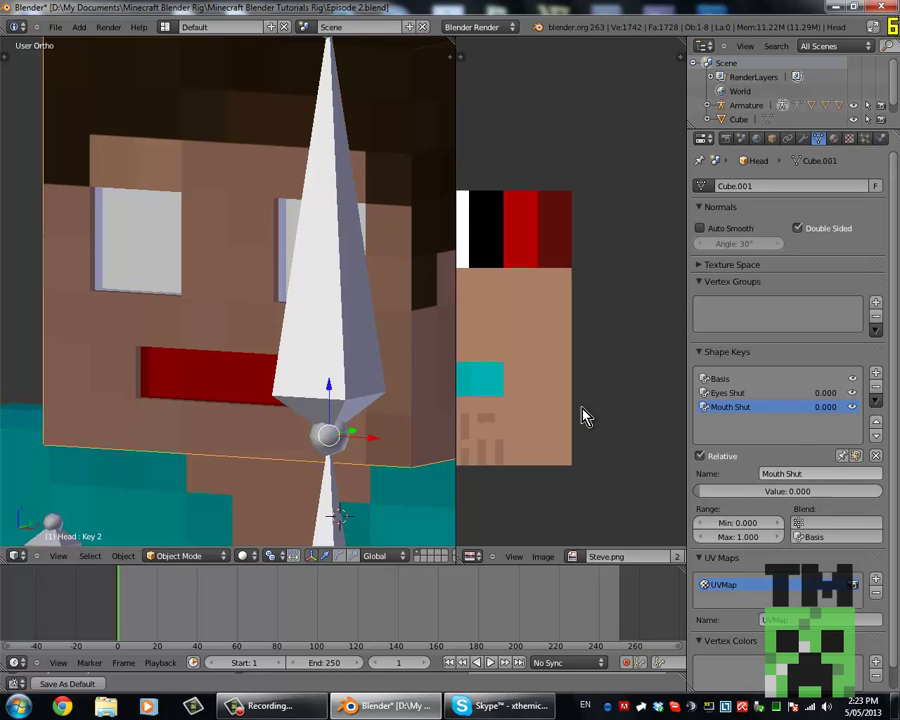
Step: Move the head's mouth edge down along Z so the Mouth Shut key closes the mouth
key(KP_1)
key(Tab)
middle_drag(208, 365, 200, 305)
scroll(138, 371, up, 3)
mouse_move(138, 371)
middle_down()
mouse_move(285, 293)
mouse_move(263, 450)
mouse_move(178, 190)
middle_up()
key(ctrl+z)
mouse_move(290, 227)
middle_down()
mouse_move(382, 201)
mouse_move(343, 143)
middle_up()
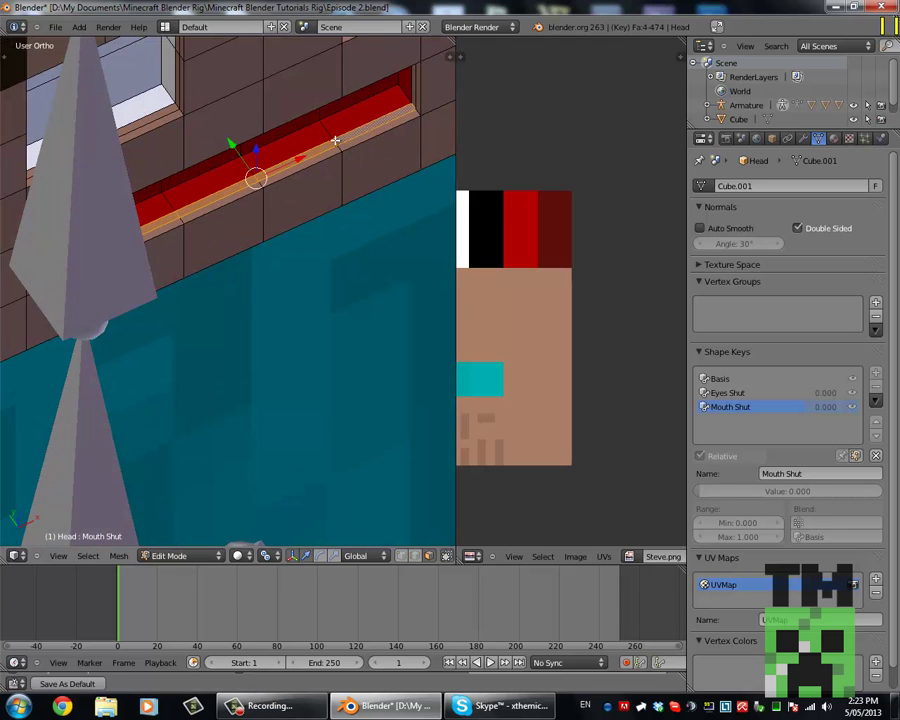
key(KP_1)
scroll(150, 62, down, 1)
scroll(309, 269, down, 1)
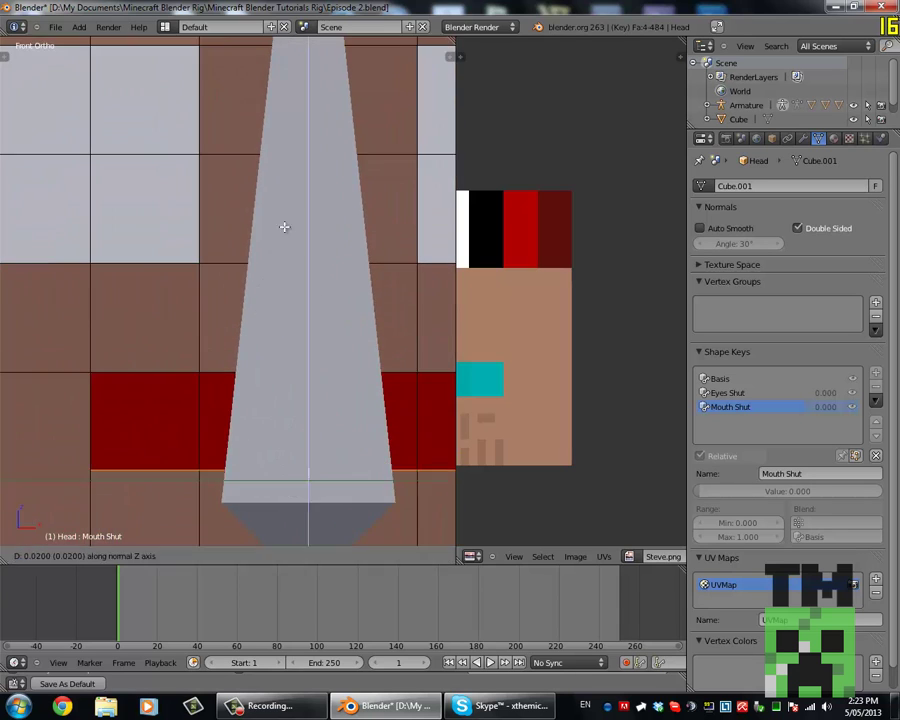
click(280, 193)
key(Tab)
Step: Raise the Mouth Shut value fully to check the closed mouth, then reset it to 0
mouse_move(327, 231)
middle_down()
mouse_move(291, 267)
mouse_move(625, 438)
middle_up()
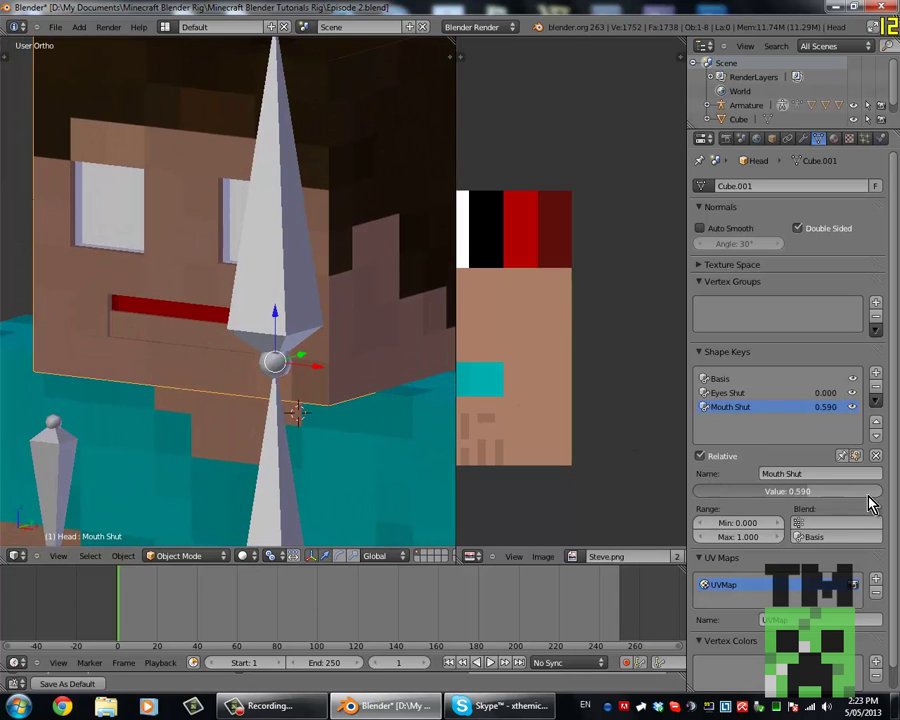
drag(694, 492, 843, 492)
middle_drag(120, 268, 66, 249)
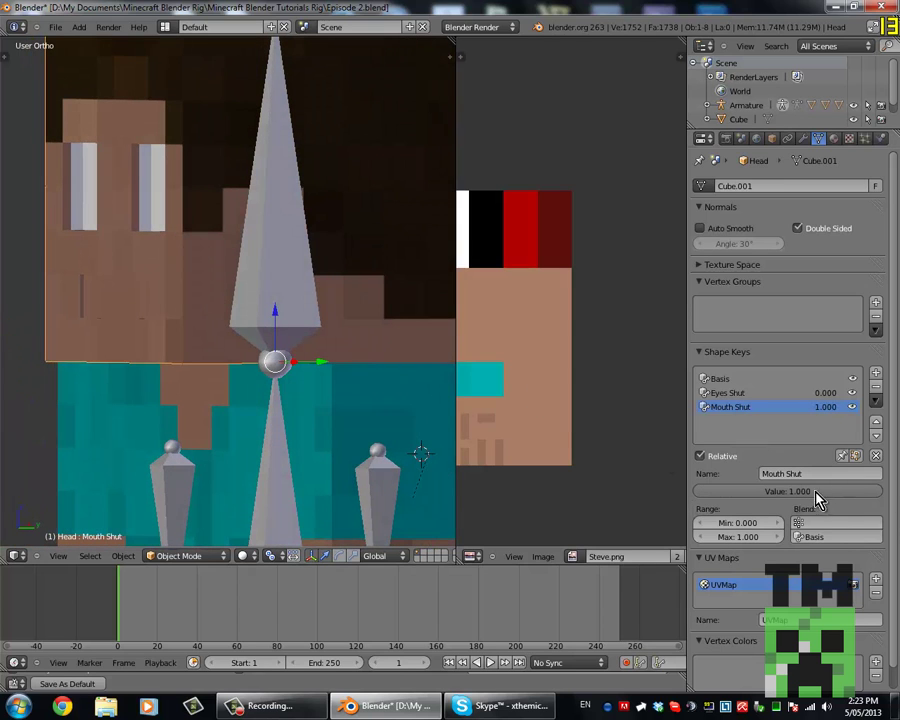
middle_drag(204, 216, 257, 177)
scroll(253, 220, down, 2)
middle_drag(249, 261, 291, 251)
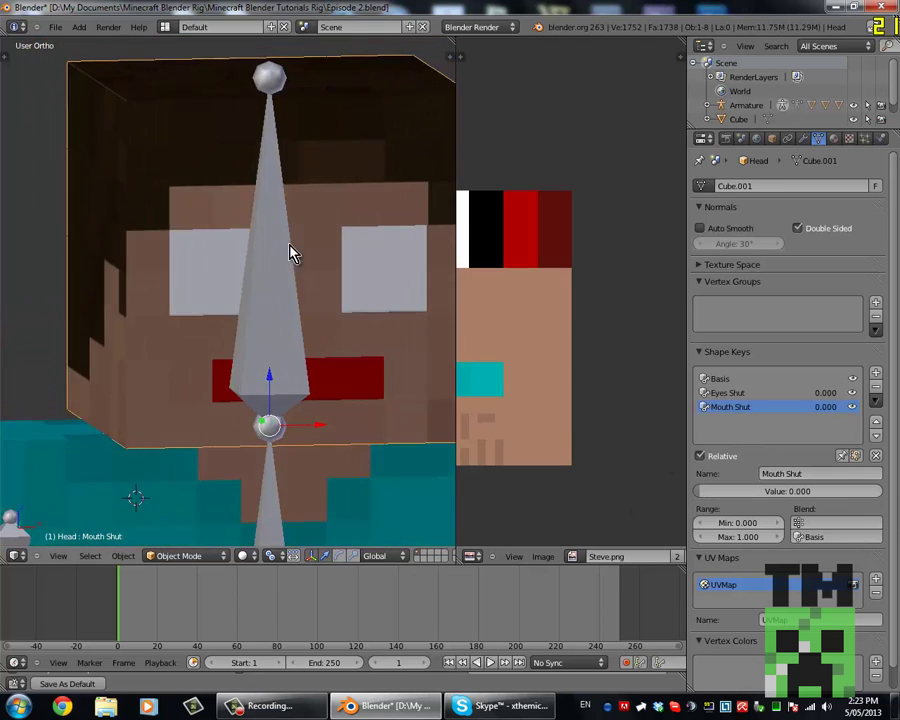
scroll(250, 256, down, 2)
mouse_move(213, 262)
middle_down()
mouse_move(271, 338)
mouse_move(267, 147)
middle_up()
Step: Select the small cube below Steve's feet and frame the character from the front
scroll(235, 267, down, 3)
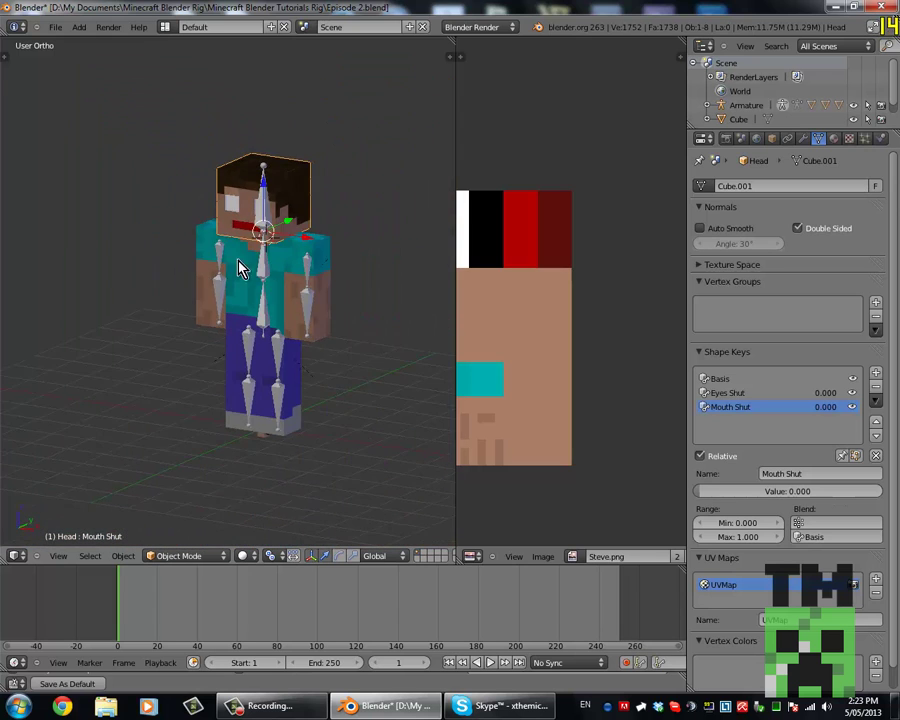
scroll(266, 293, up, 1)
scroll(231, 315, up, 2)
mouse_move(265, 293)
middle_down()
mouse_move(231, 315)
mouse_move(232, 356)
mouse_move(223, 260)
middle_up()
scroll(232, 372, down, 2)
scroll(220, 237, down, 1)
scroll(220, 237, up, 2)
scroll(223, 260, down, 2)
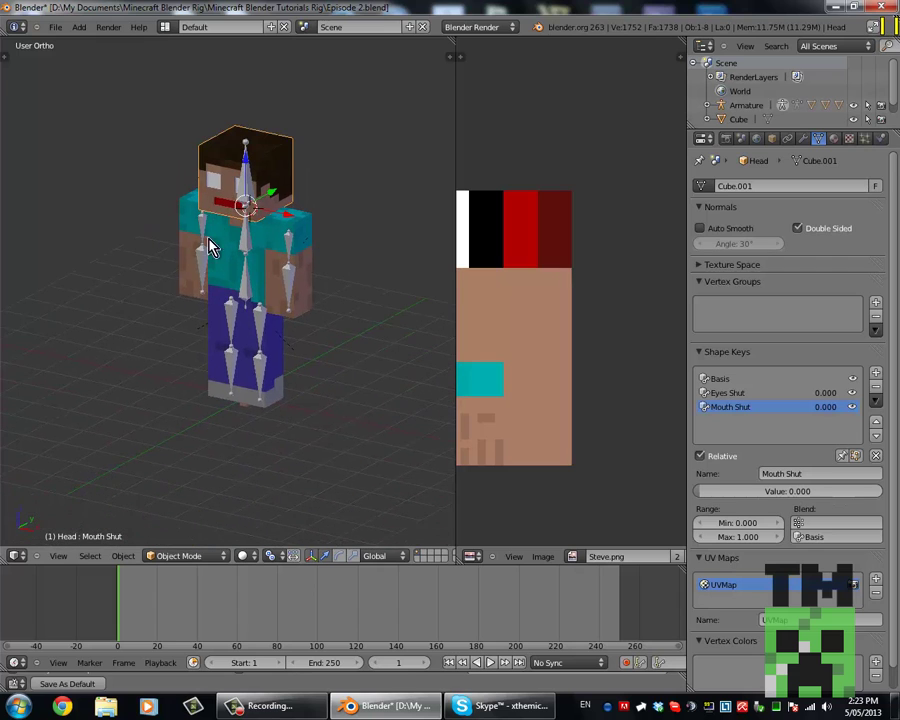
scroll(175, 386, up, 4)
mouse_move(233, 412)
middle_down()
mouse_move(255, 414)
mouse_move(253, 321)
mouse_move(230, 381)
middle_up()
scroll(240, 390, down, 3)
scroll(269, 428, up, 4)
right_click(268, 424)
scroll(267, 428, up, 2)
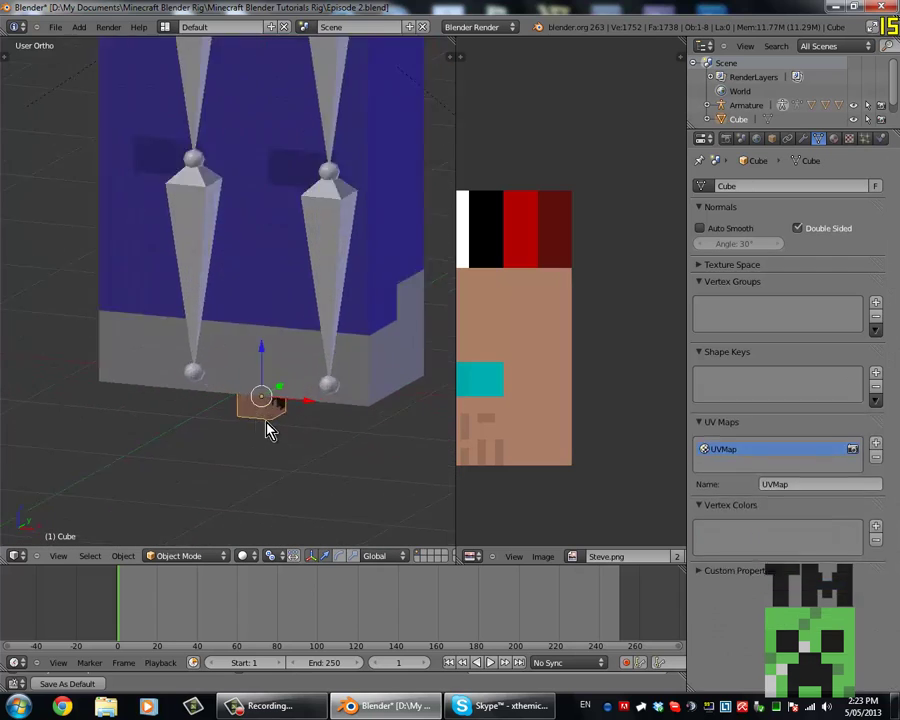
scroll(255, 370, up, 2)
scroll(258, 378, up, 2)
scroll(260, 340, down, 5)
scroll(265, 292, down, 2)
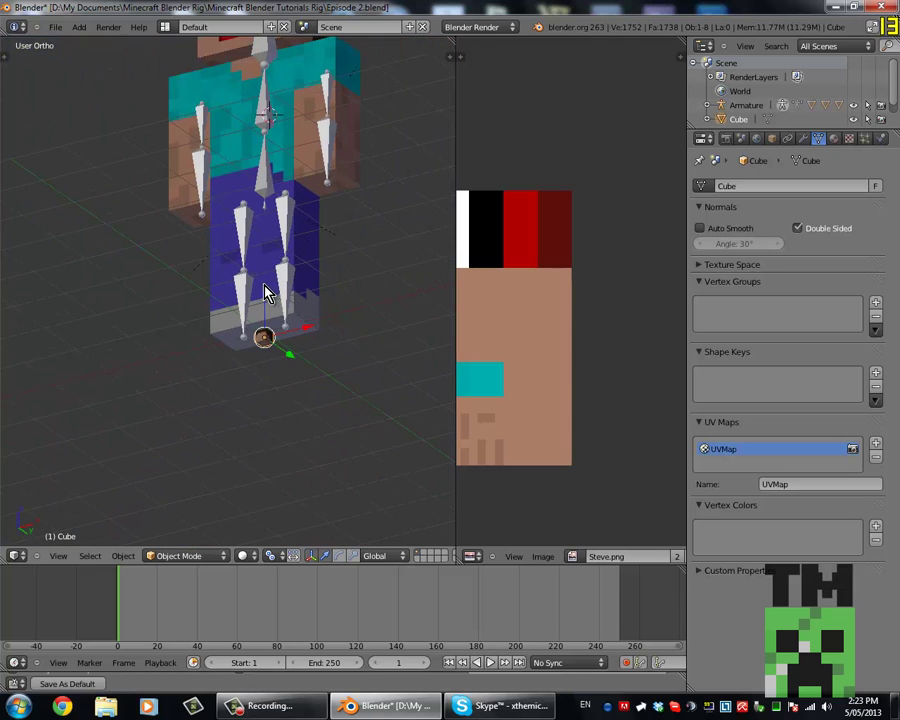
key(KP_1)
shift+middle_drag(240, 380, 330, 540)
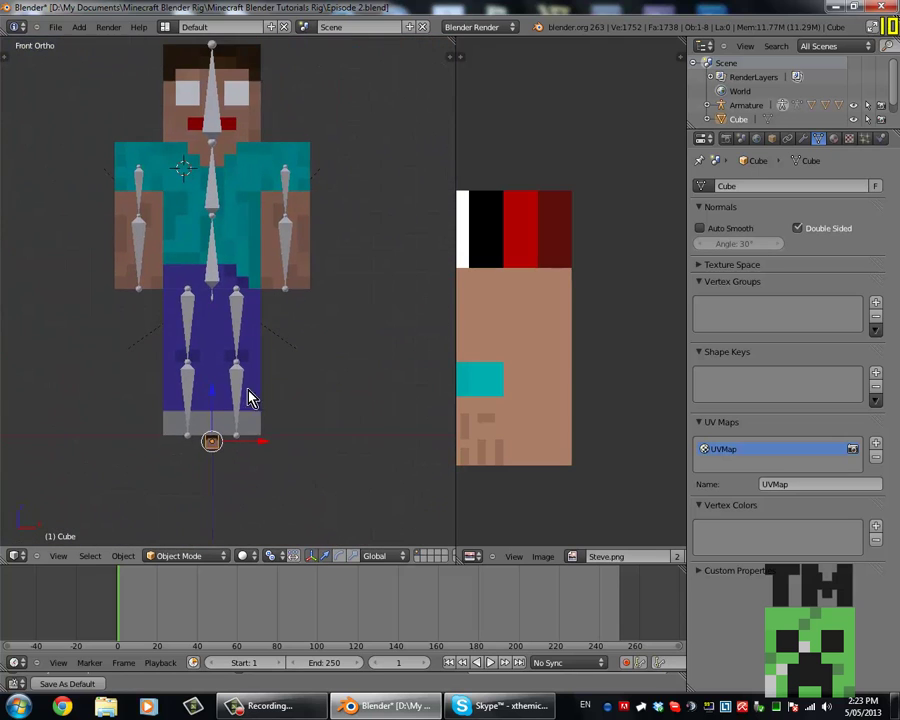
shift+middle_drag(265, 325, 265, 417)
Step: Duplicate the small cube and raise the copy to Steve's eye height
key(shift+d)
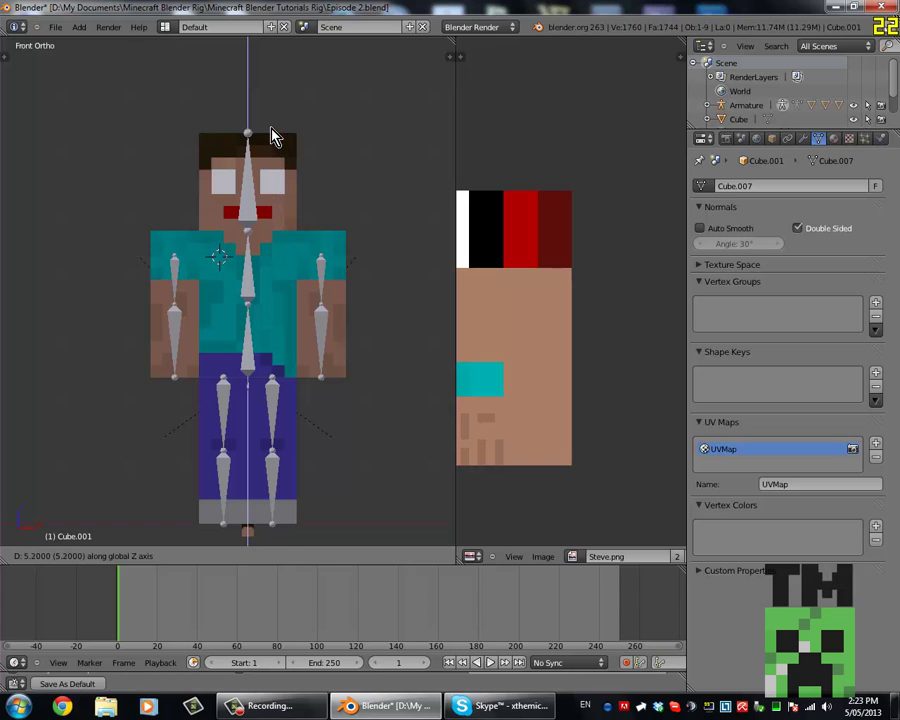
click(273, 137)
key(z)
scroll(259, 148, up, 2)
key(g)
key(z)
click(256, 174)
scroll(316, 194, up, 3)
key(z)
Step: Slide the cube onto the left eye and place an X-shifted copy over the right eye
key(z)
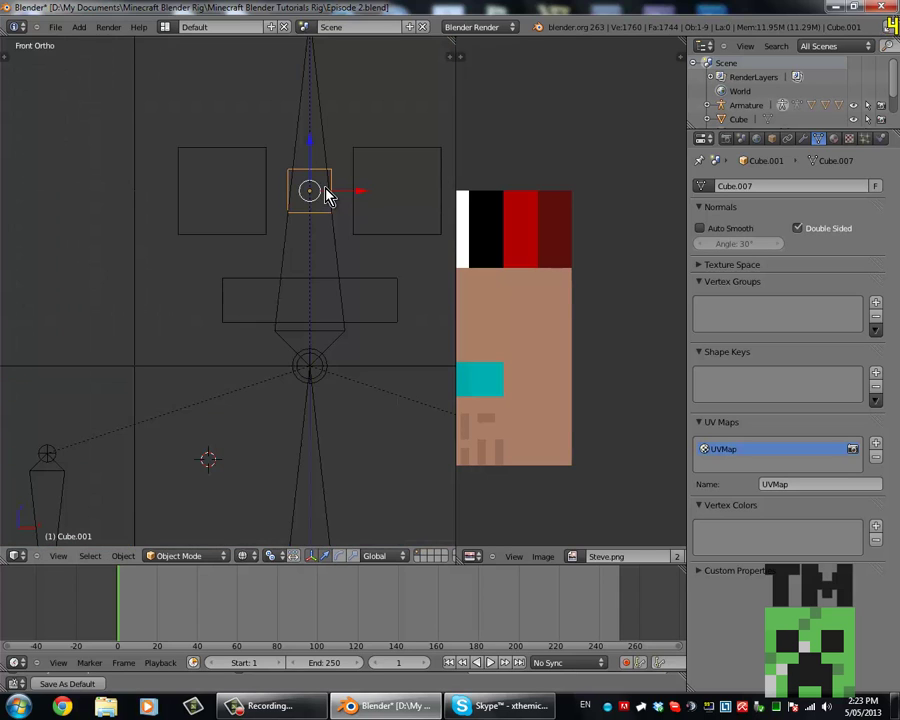
key(Tab)
key(g)
key(x)
click(282, 194)
mouse_move(282, 194)
shift+middle_down()
mouse_move(260, 198)
mouse_move(250, 232)
mouse_move(237, 238)
shift+middle_up()
key(shift+d)
key(x)
click(390, 199)
key(Tab)
key(z)
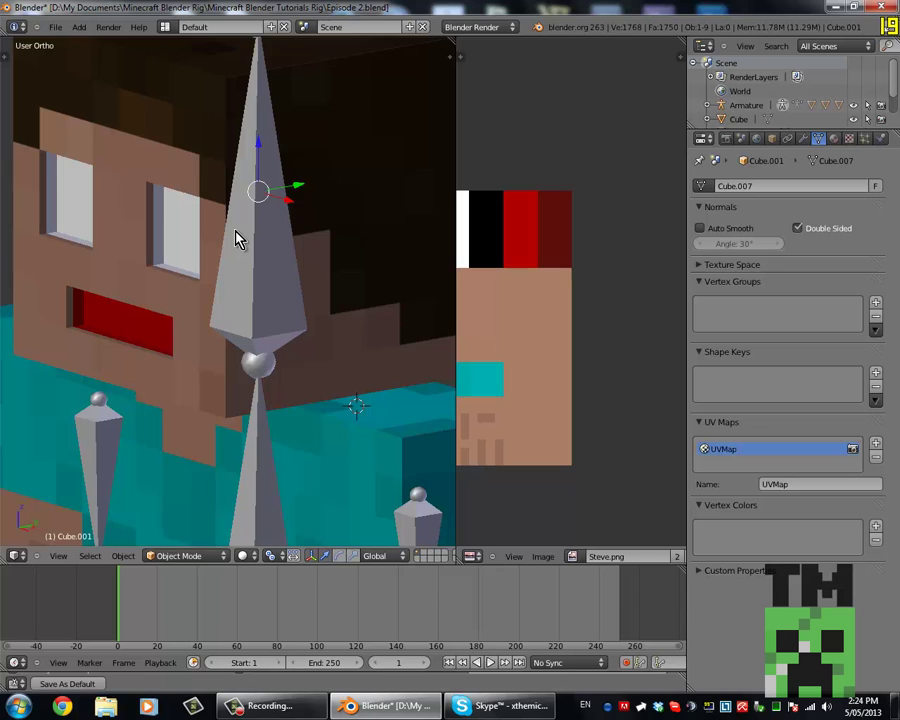
Step: Halve the eye cubes' depth (S Y 0.5) and seat them flush against the face
key(KP_3)
scroll(195, 266, down, 3)
scroll(195, 266, up, 4)
key(z)
shift+middle_drag(350, 305, 396, 278)
text(sy0.5)
key(Return)
key(g)
key(y)
click(246, 304)
scroll(183, 222, up, 2)
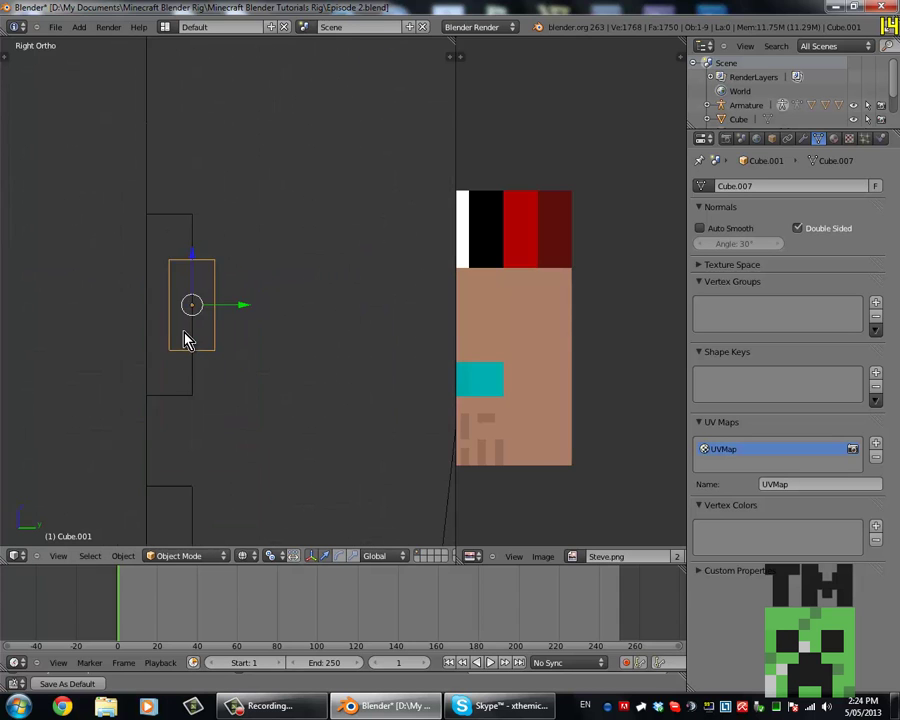
mouse_move(185, 341)
shift+middle_down()
mouse_move(209, 106)
mouse_move(227, 225)
mouse_move(330, 195)
mouse_move(305, 221)
mouse_move(225, 228)
mouse_move(259, 247)
mouse_move(201, 225)
mouse_move(240, 235)
mouse_move(241, 195)
shift+middle_up()
key(z)
Step: Shift the eye cubes' UVs by -64 so their fronts show black pupils in white eyes
scroll(209, 124, up, 2)
scroll(225, 228, up, 2)
scroll(259, 247, down, 2)
scroll(247, 243, up, 3)
scroll(240, 235, down, 2)
scroll(241, 195, up, 2)
scroll(217, 201, up, 1)
key(Tab)
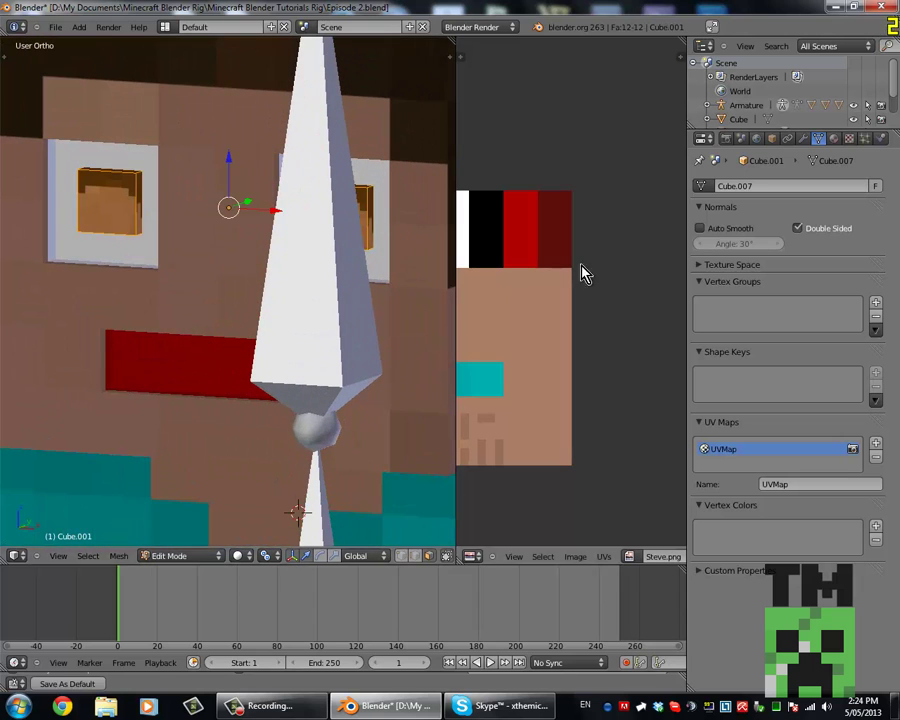
scroll(572, 280, down, 2)
scroll(550, 276, down, 1)
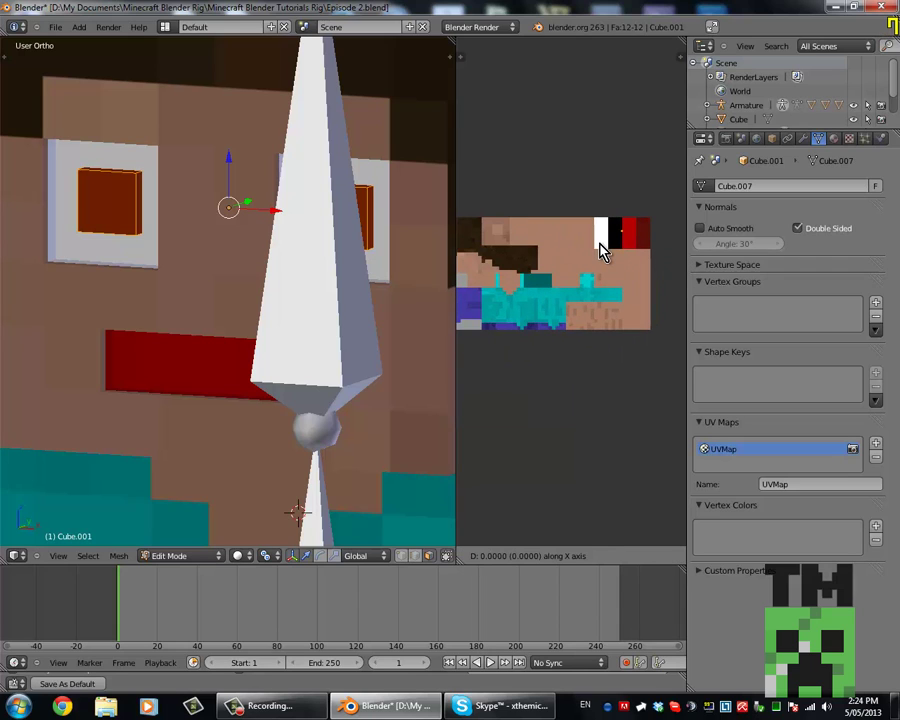
text(-64)
key(Tab)
Step: Try stretching the pupils to full eye height, then undo the stretch
mouse_move(277, 246)
middle_down()
mouse_move(243, 247)
mouse_move(287, 235)
mouse_move(316, 265)
mouse_move(205, 255)
mouse_move(151, 269)
mouse_move(258, 273)
middle_up()
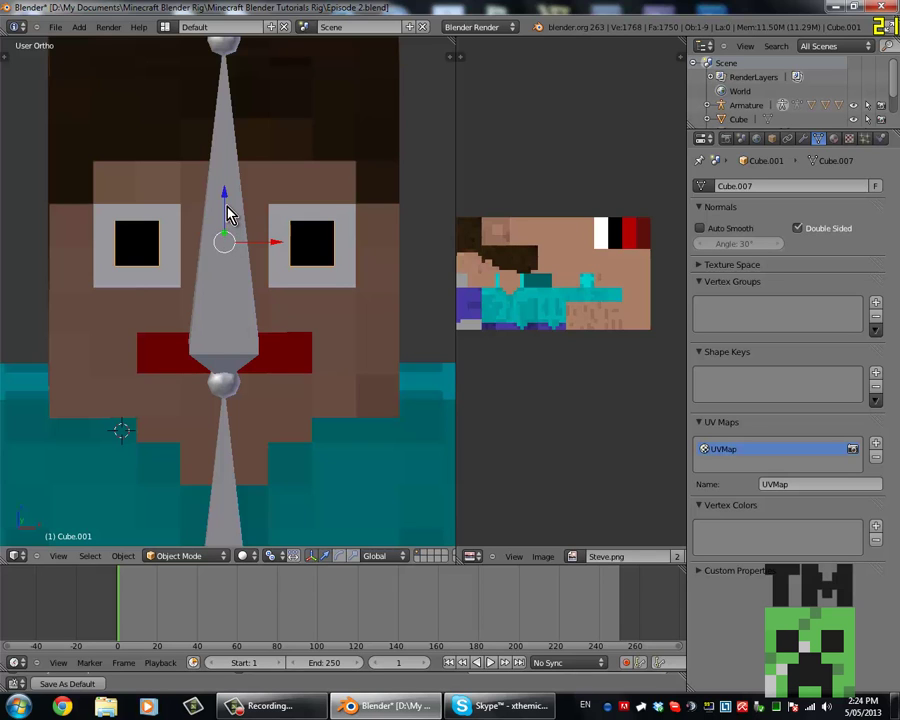
key(s)
key(z)
click(280, 224)
mouse_move(280, 224)
middle_down()
mouse_move(260, 250)
mouse_move(322, 237)
middle_up()
key(g)
key(x)
key(Escape)
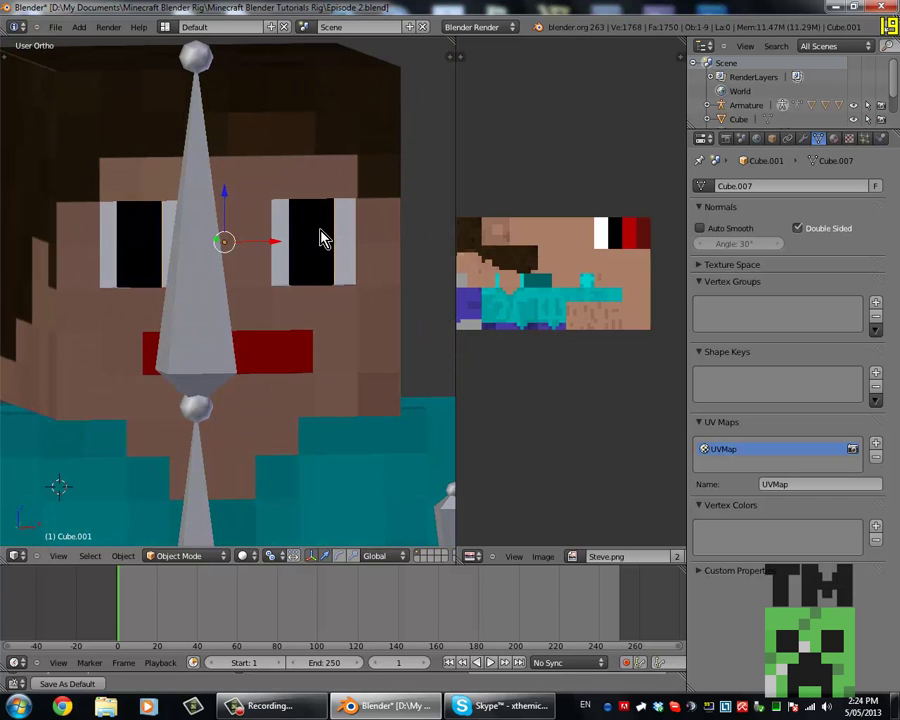
key(ctrl+z)
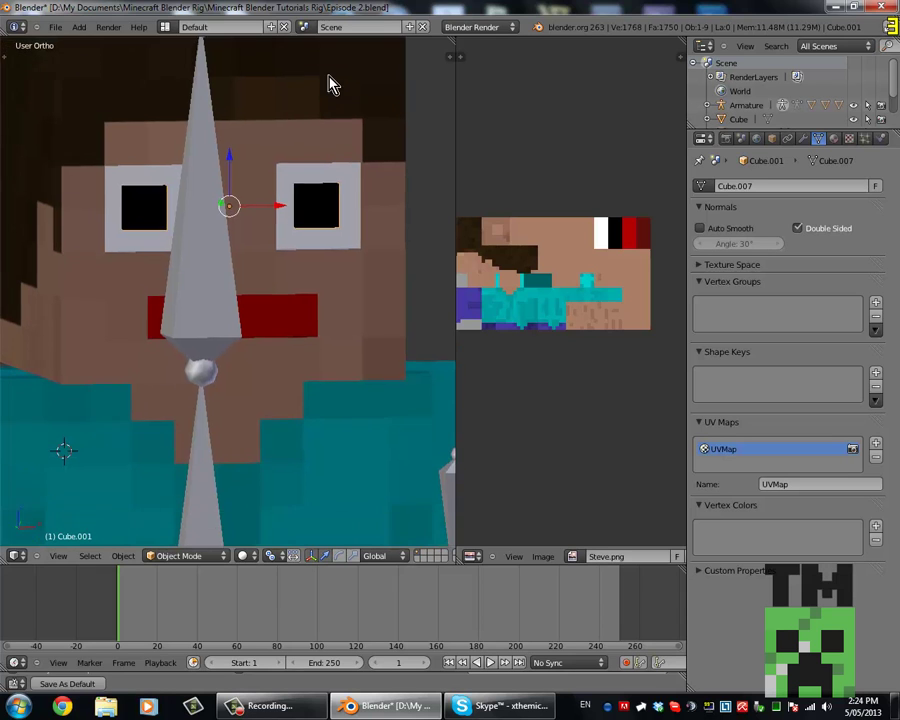
scroll(320, 120, down, 5)
mouse_move(267, 171)
middle_down()
mouse_move(287, 161)
mouse_move(287, 267)
mouse_move(275, 169)
mouse_move(279, 452)
mouse_move(282, 432)
mouse_move(266, 490)
middle_up()
scroll(288, 147, up, 1)
Step: Duplicate the eye cube and move the copy up onto the forehead above one eye
key(z)
scroll(276, 497, down, 2)
key(KP_1)
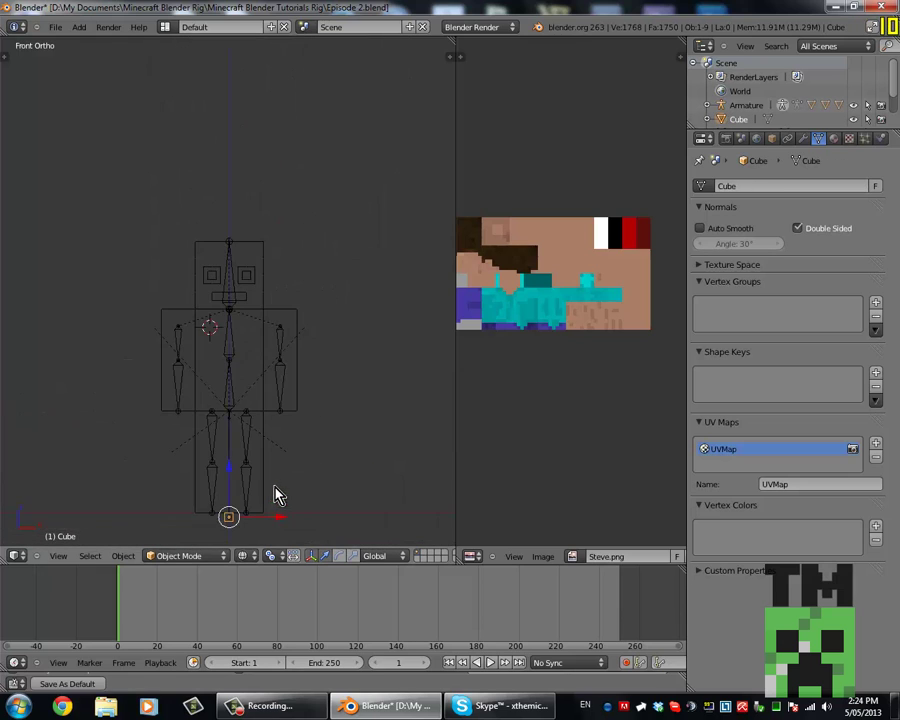
key(shift+d)
key(z)
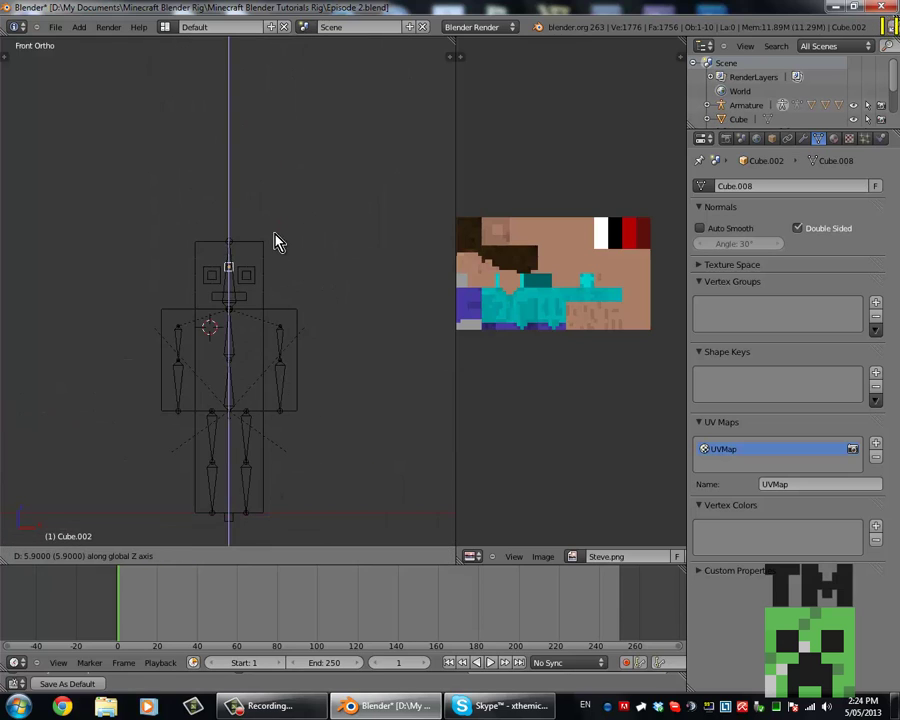
click(275, 239)
key(z)
scroll(230, 262, up, 5)
key(z)
scroll(230, 262, up, 1)
key(g)
key(x)
click(282, 265)
Step: From the side view, bring the new cube forward to the front of the face
key(KP_3)
scroll(284, 268, up, 12)
scroll(280, 290, down, 7)
scroll(285, 305, down, 5)
key(g)
click(229, 308)
scroll(265, 298, up, 4)
scroll(300, 302, up, 6)
Step: Scale the bar to Y 0.25, X 2.3 and Z 0.5 to form a flat eyebrow
text(sy)
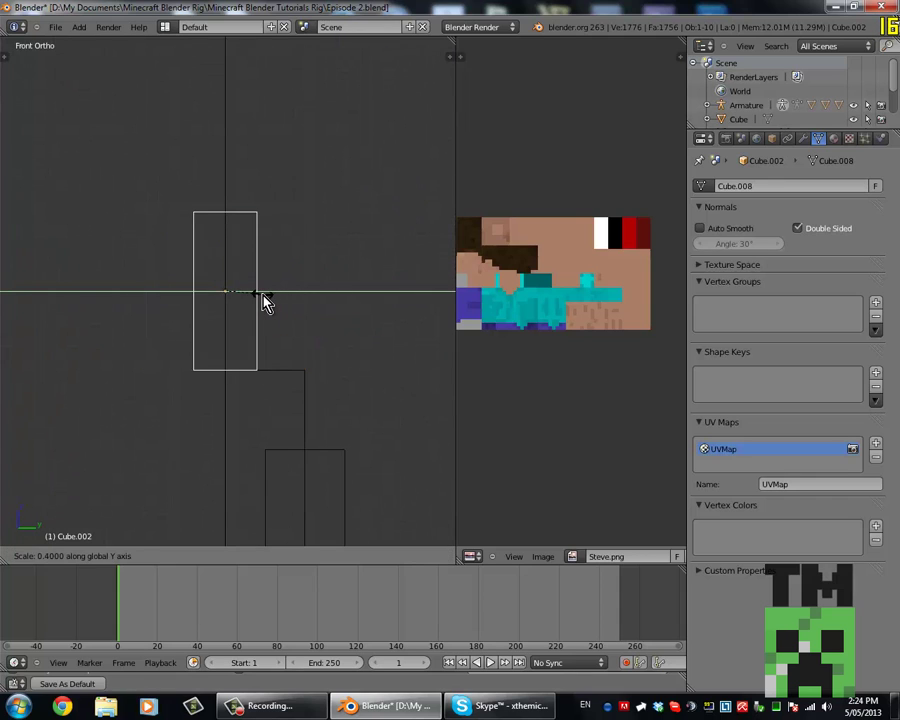
text(0.25)
key(Return)
key(alt+z)
middle_drag(222, 326, 307, 352)
key(KP_1)
text(sx2.3)
key(Return)
text(sz0.5)
key(Return)
scroll(250, 258, down, 2)
Step: Shift the eyebrow bar's UVs sideways onto the dark brown hair colour
key(Tab)
scroll(565, 265, down, 3)
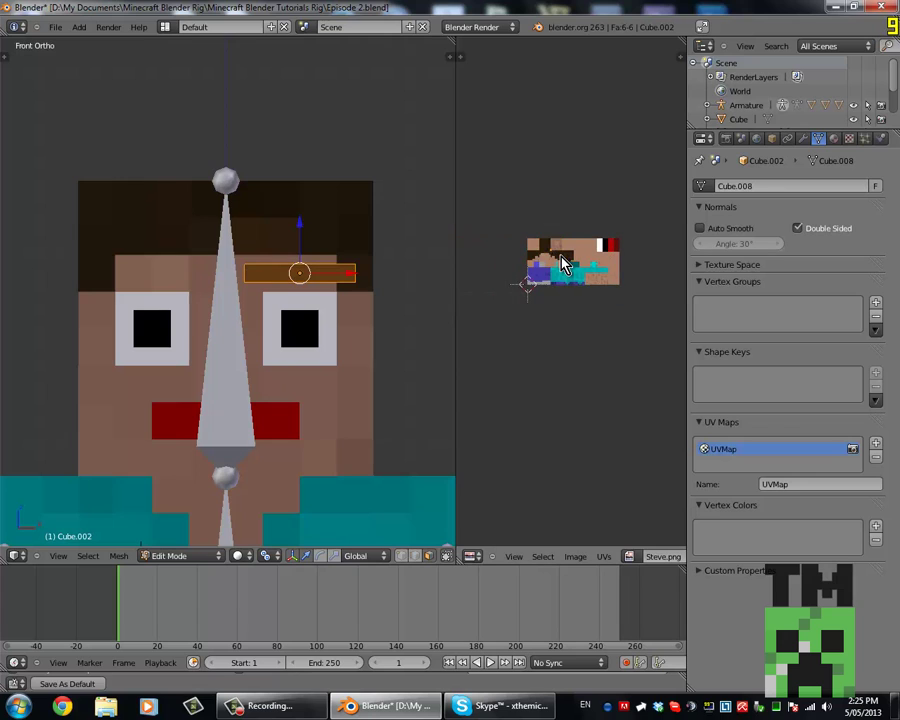
scroll(565, 262, up, 2)
scroll(549, 241, up, 3)
scroll(571, 225, up, 2)
key(g)
key(x)
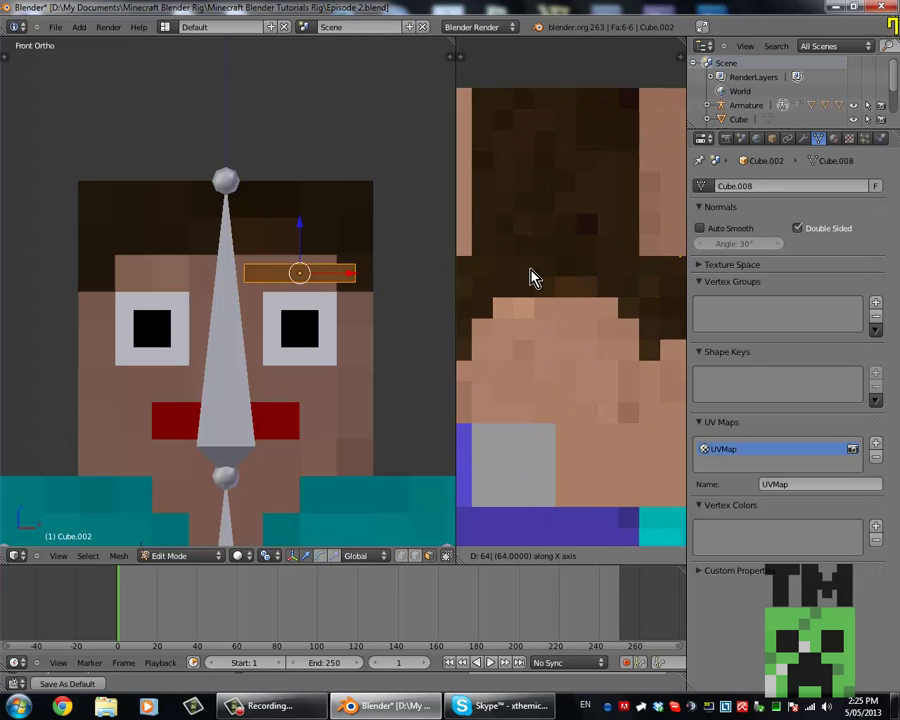
click(530, 276)
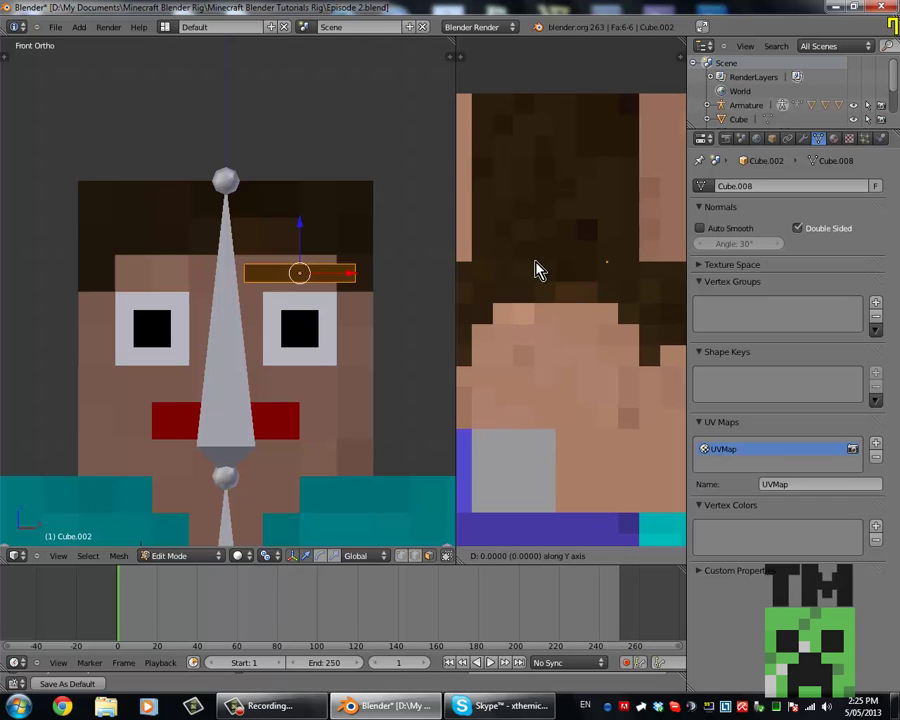
click(537, 270)
key(Tab)
Step: Duplicate the brow bar as Cube.003 and slide it above Steve's other eye
scroll(360, 260, up, 3)
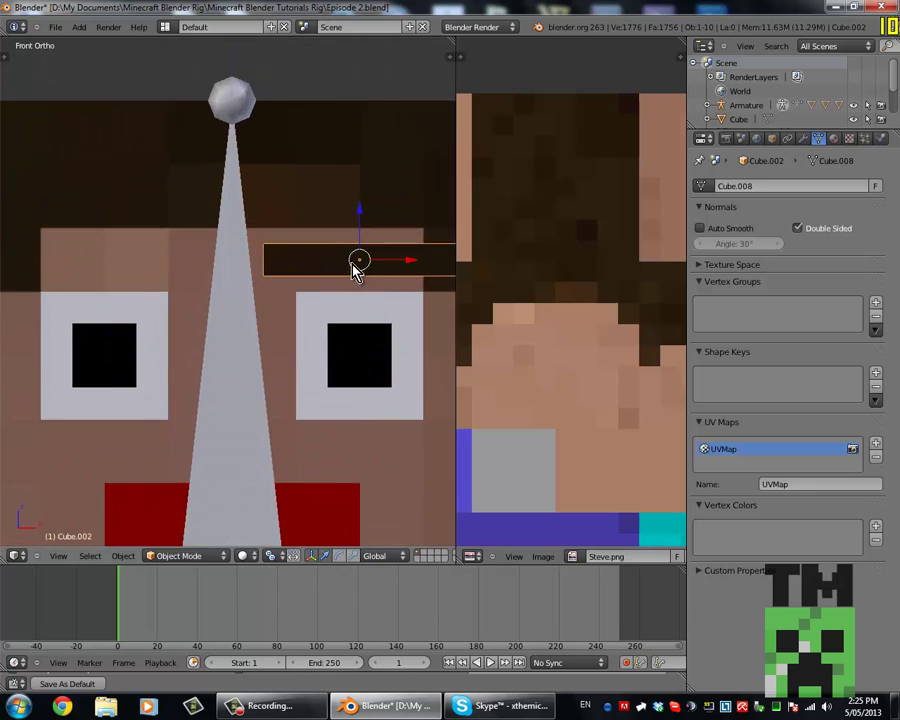
scroll(390, 260, down, 3)
key(shift+d)
key(x)
click(245, 250)
scroll(221, 291, down, 3)
Step: Switch to a wireframe side view of the head and select the mouth cube
middle_drag(221, 291, 297, 261)
scroll(297, 261, up, 3)
scroll(237, 275, up, 3)
scroll(227, 297, down, 5)
scroll(227, 315, down, 2)
middle_drag(227, 315, 252, 365)
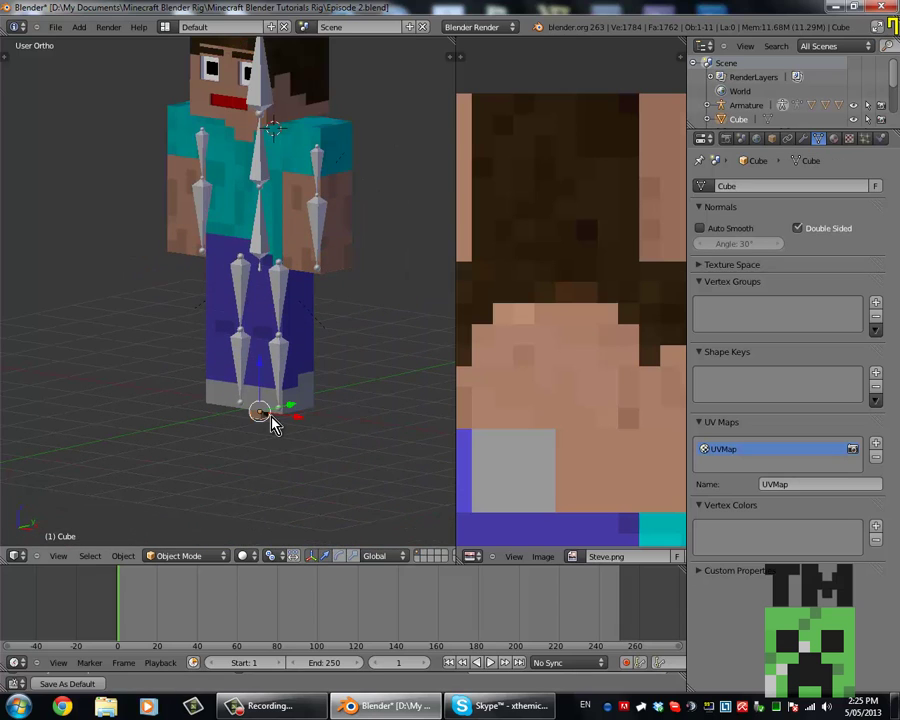
key(KP_1)
right_click(310, 92)
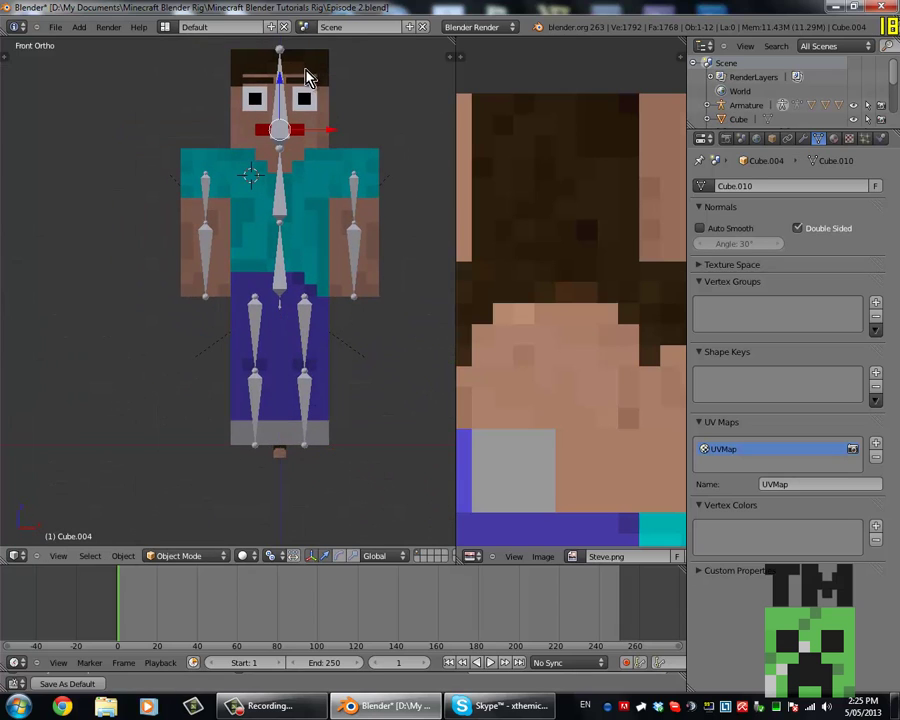
key(z)
right_click(291, 227)
key(ctrl+Tab)
scroll(281, 261, up, 4)
key(KP_3)
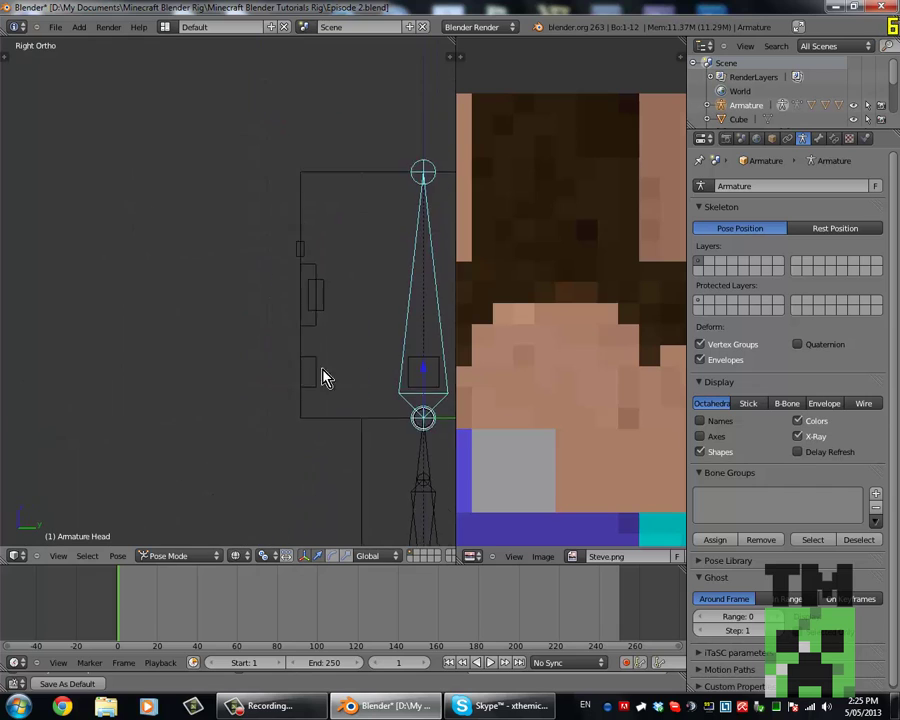
scroll(402, 358, up, 3)
key(ctrl+Tab)
right_click(408, 344)
Step: Move the mouth cube to the head's front and thin it with S Y 0.25, then 0.725
key(g)
key(y)
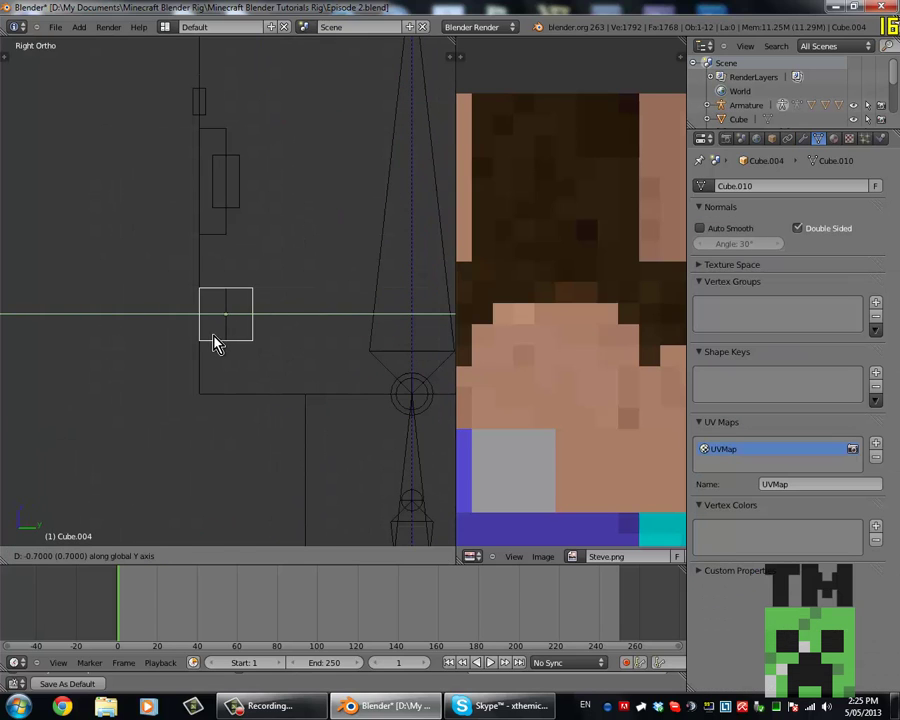
click(216, 343)
scroll(225, 310, up, 4)
ctrl+scroll(280, 315, up, 2)
scroll(320, 330, up, 4)
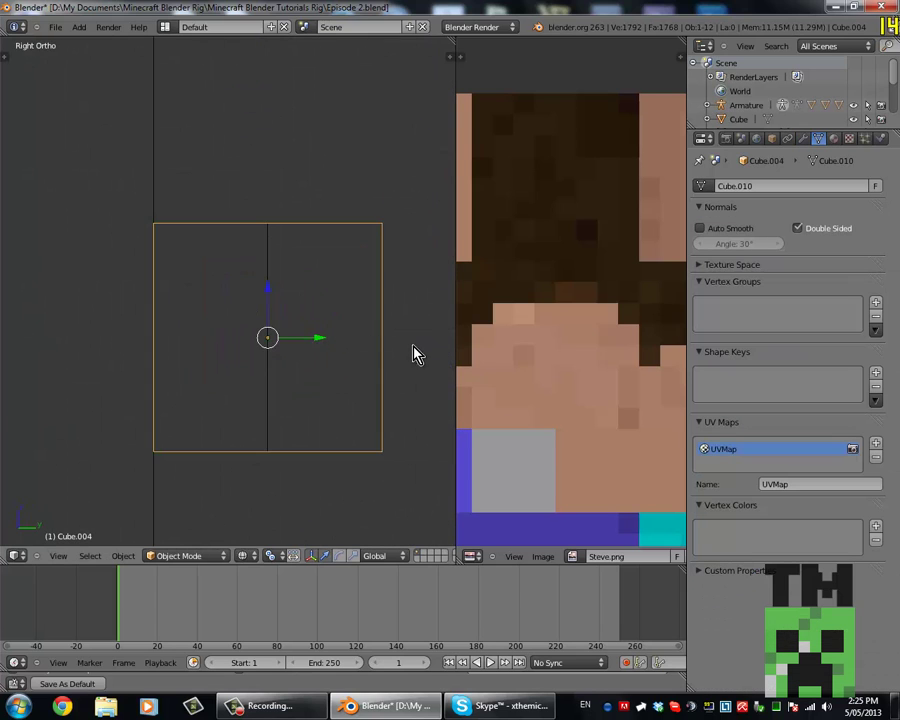
text(sy)
text(0.25)
key(Return)
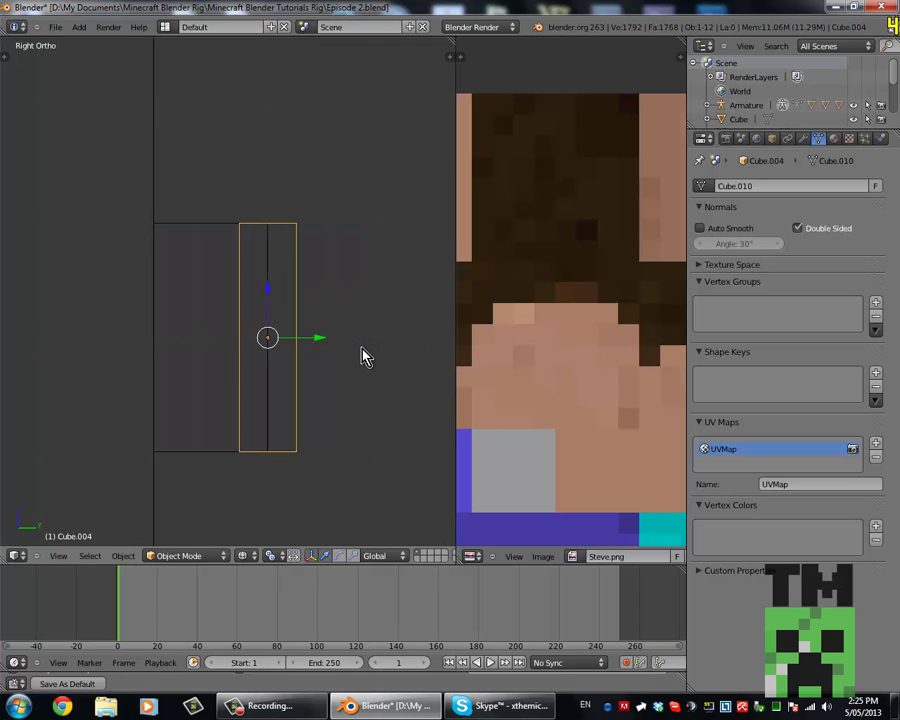
key(g)
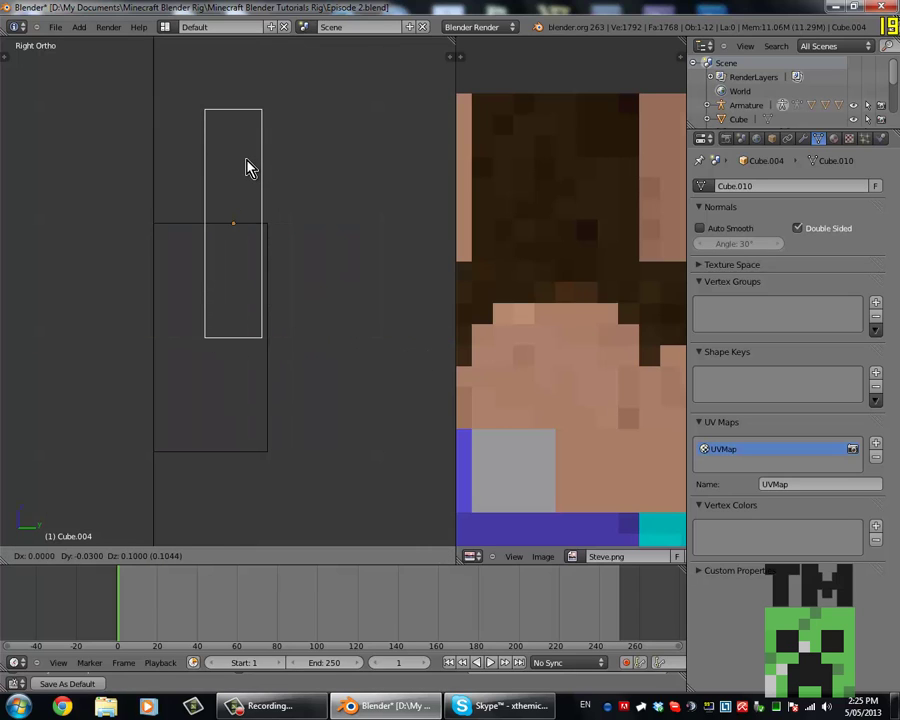
click(249, 168)
text(sy0.725)
key(Return)
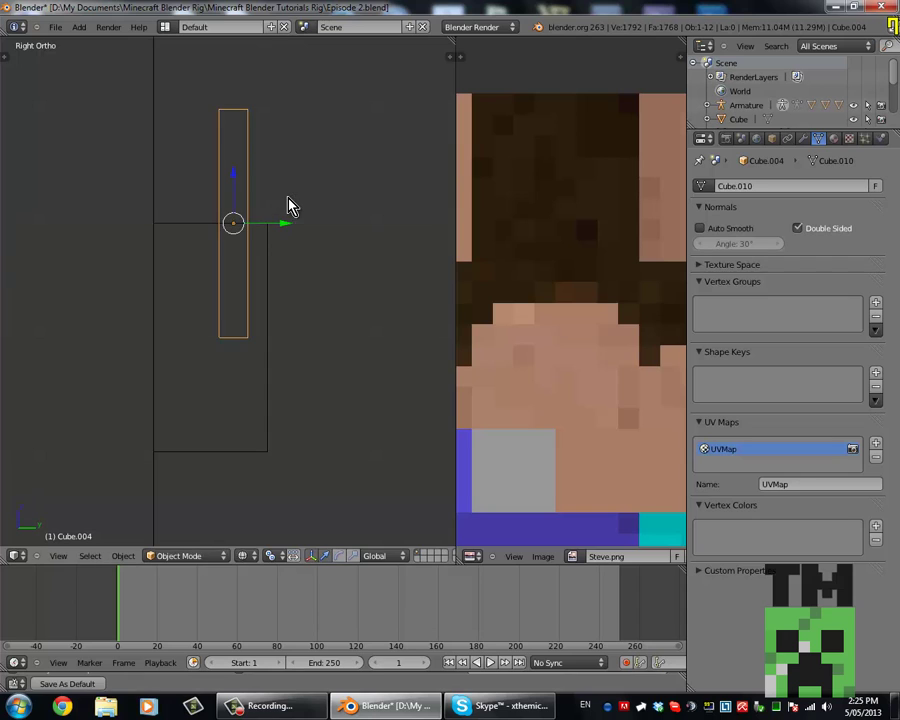
Step: Shrink the tooth cube vertically into a thin bar
right_click(270, 300)
key(Tab)
key(Tab)
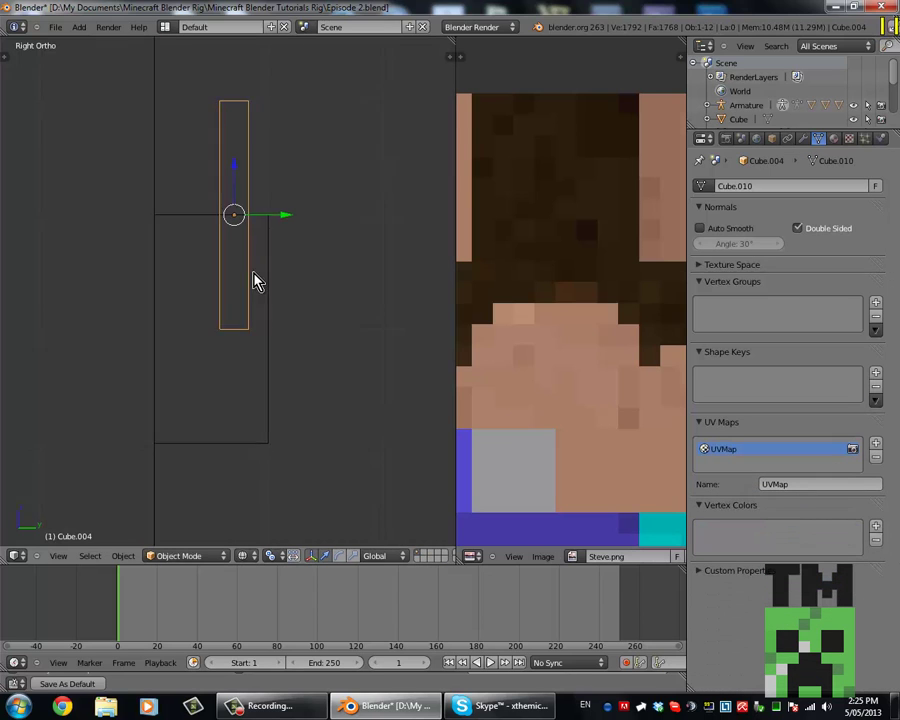
key(s)
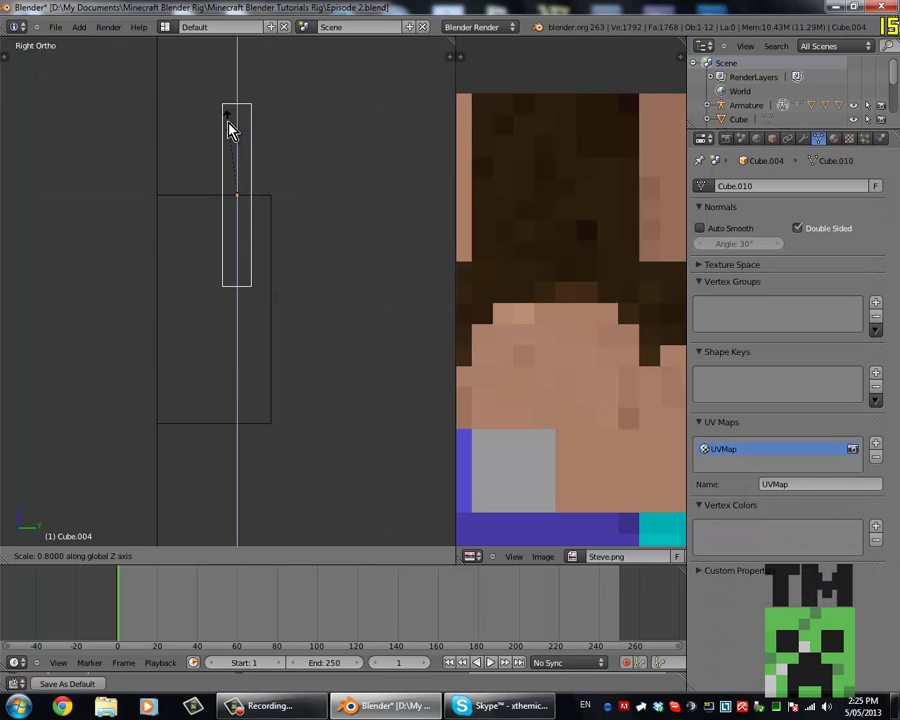
click(222, 136)
Step: Duplicate the tooth bar just below itself and widen the copy with S X 4
key(shift+d)
key(z)
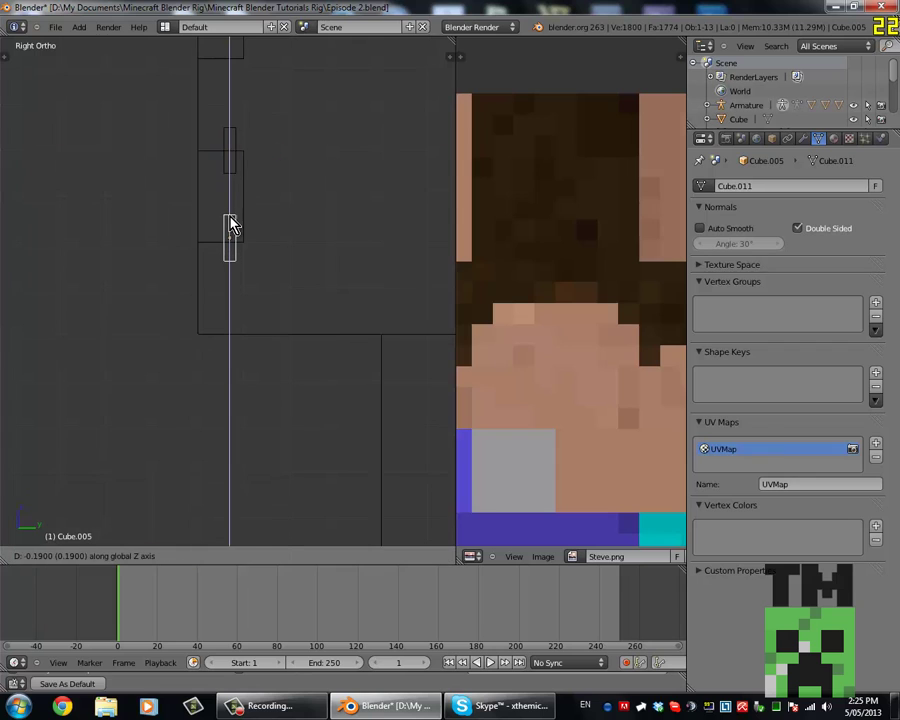
click(230, 224)
scroll(230, 224, down, 3)
key(Tab)
middle_drag(230, 224, 212, 220)
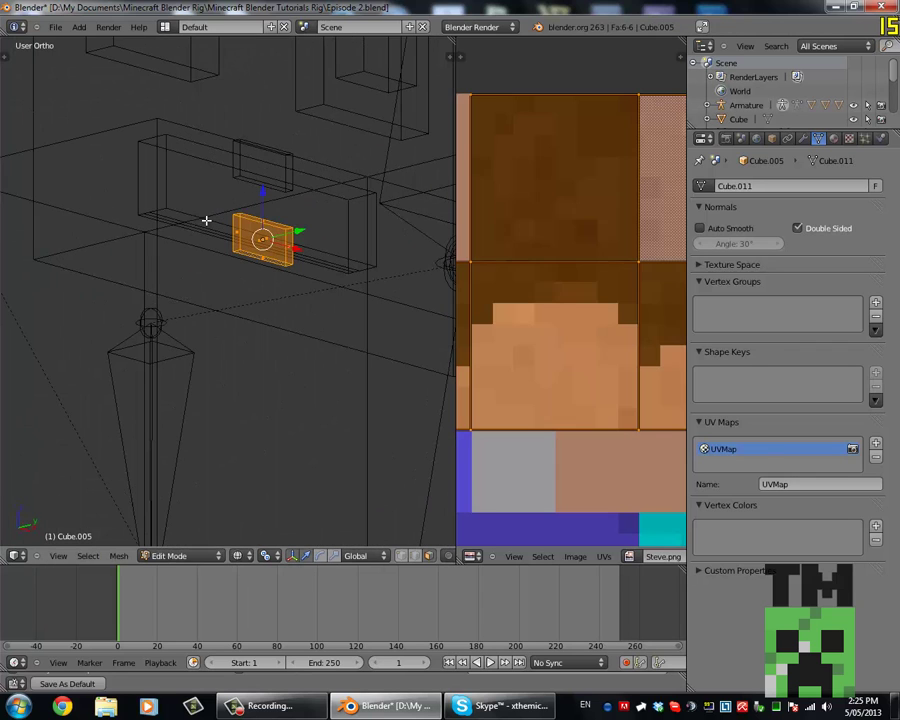
key(Tab)
middle_drag(286, 257, 315, 271)
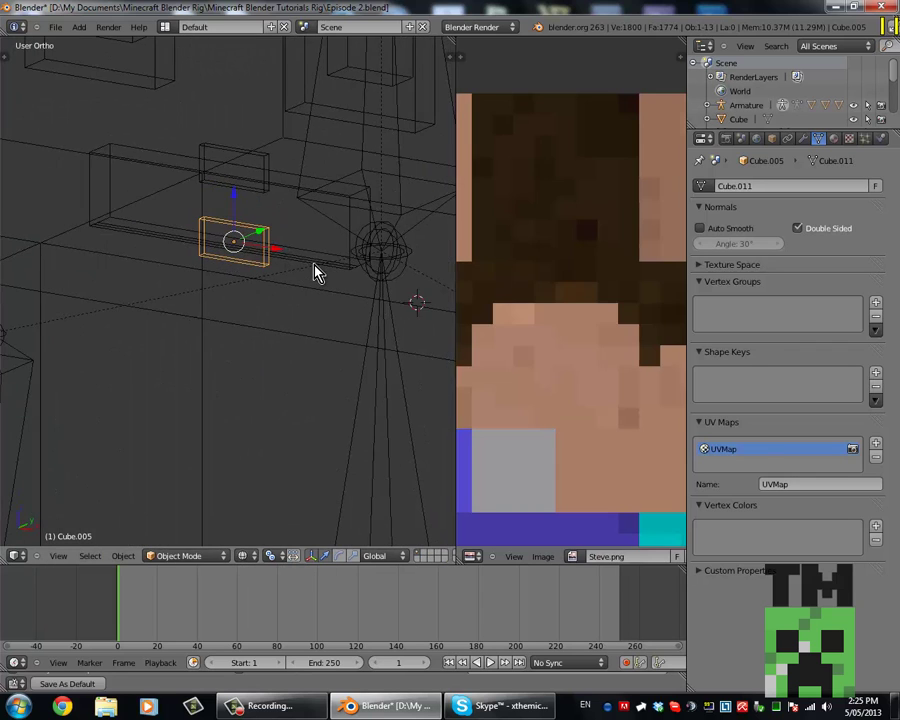
key(s)
key(x)
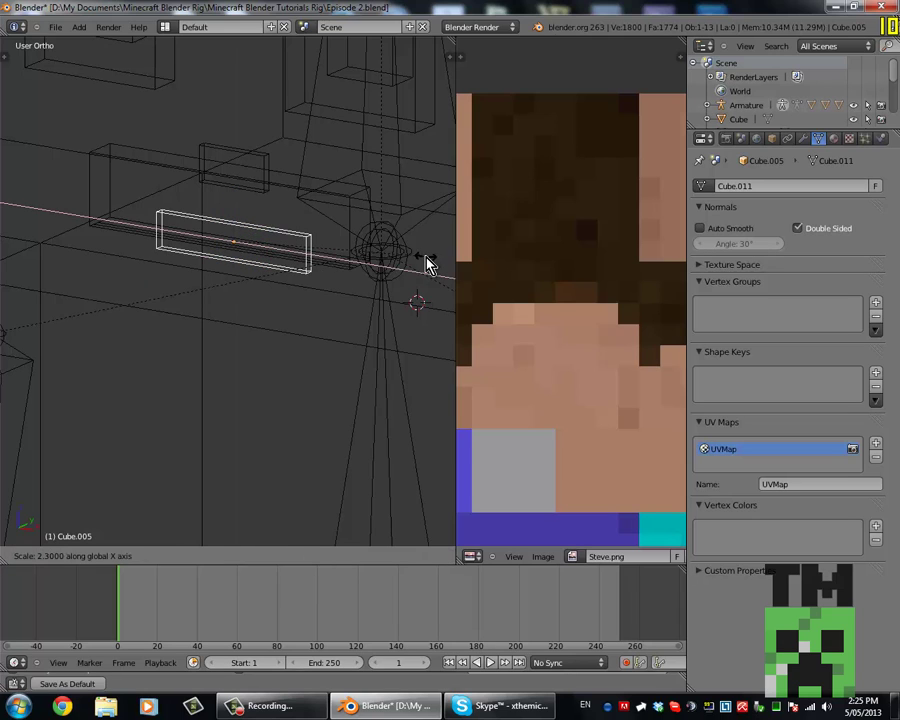
key(4)
key(Return)
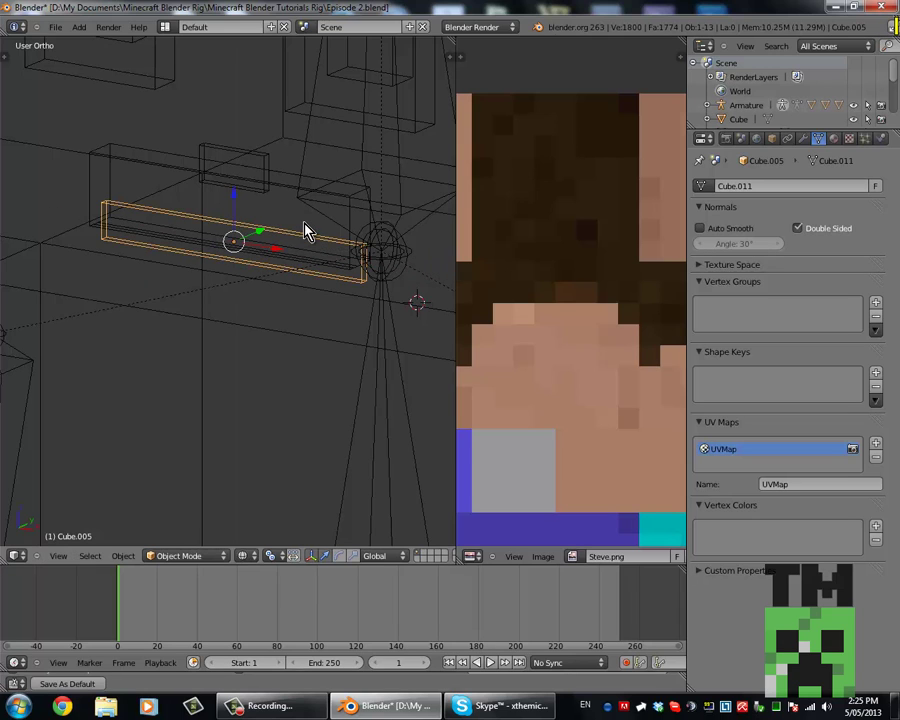
key(KP_1)
Step: Widen the upper tooth bar with S X 4
right_click(293, 135)
key(s)
key(x)
key(4)
key(Return)
key(Tab)
Step: Slide the upper tooth bar's UVs horizontally onto the skin's teeth area
key(a)
scroll(580, 270, down, 4)
scroll(550, 283, down, 3)
key(g)
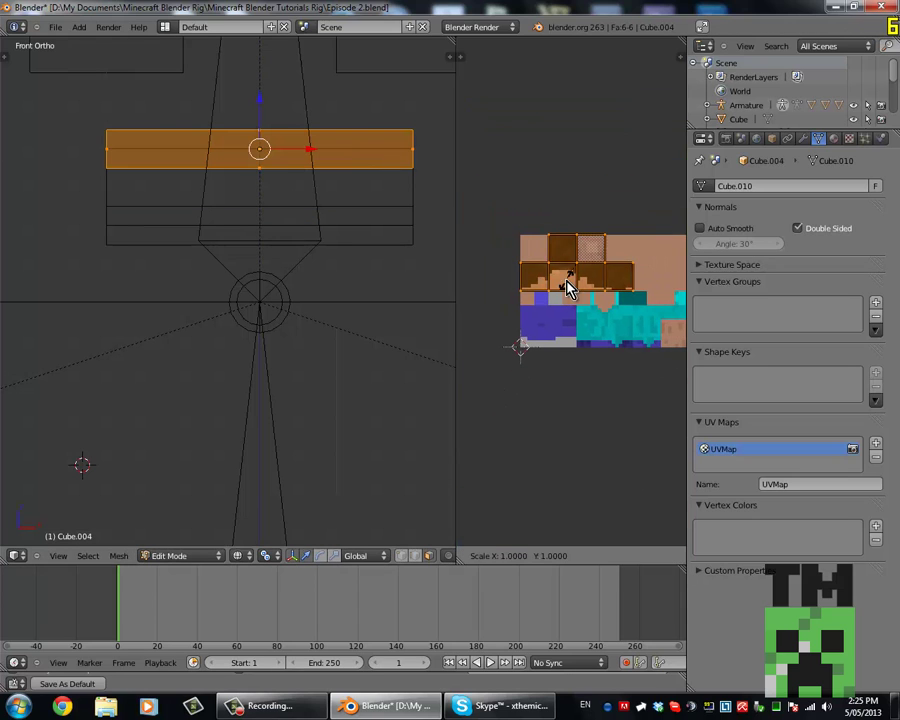
key(x)
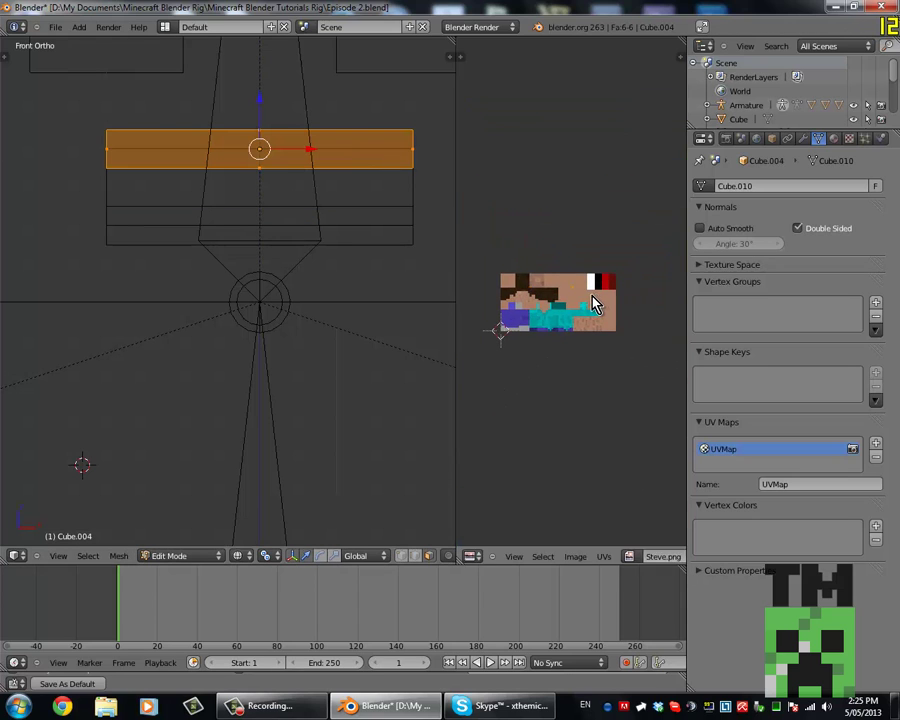
scroll(595, 303, up, 1)
scroll(600, 300, up, 1)
scroll(600, 300, up, 1)
scroll(598, 300, up, 1)
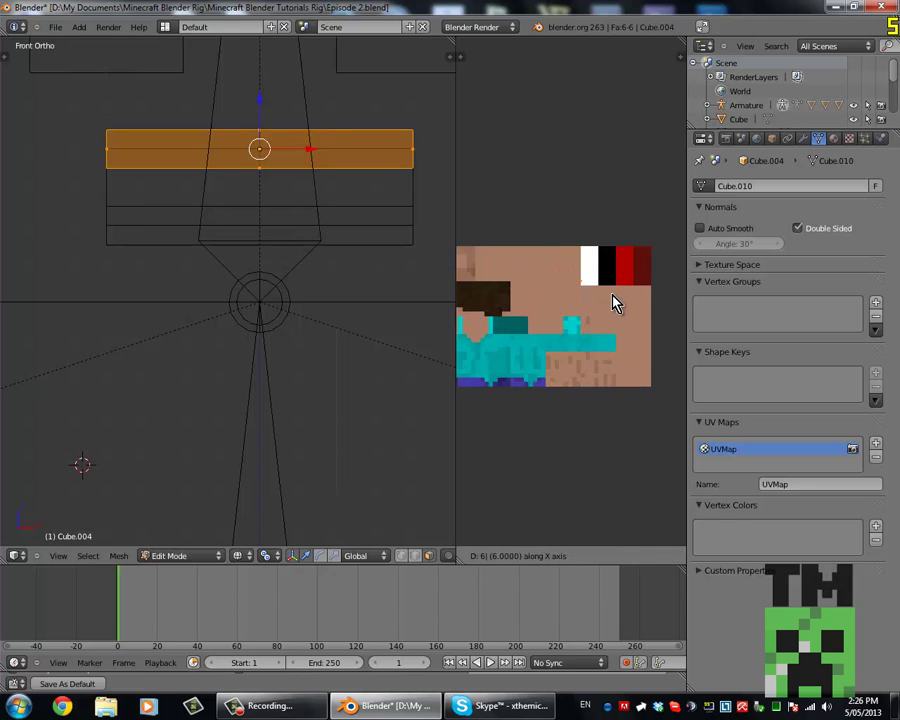
click(615, 303)
key(Tab)
Step: Map Cube.005's UVs onto the red-and-white teeth area of the skin
right_click(376, 237)
key(Tab)
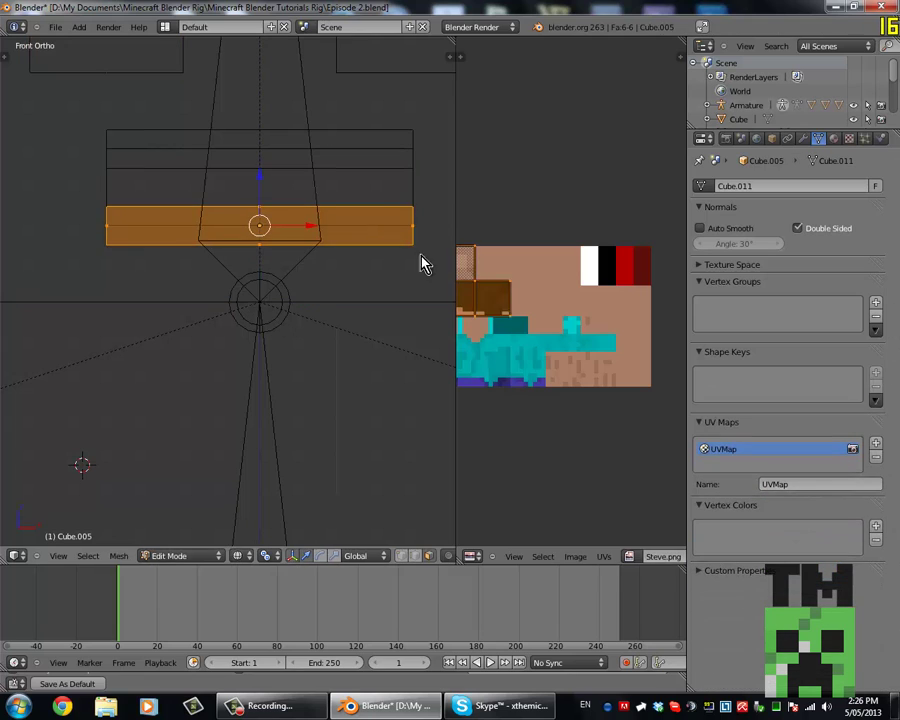
key(a)
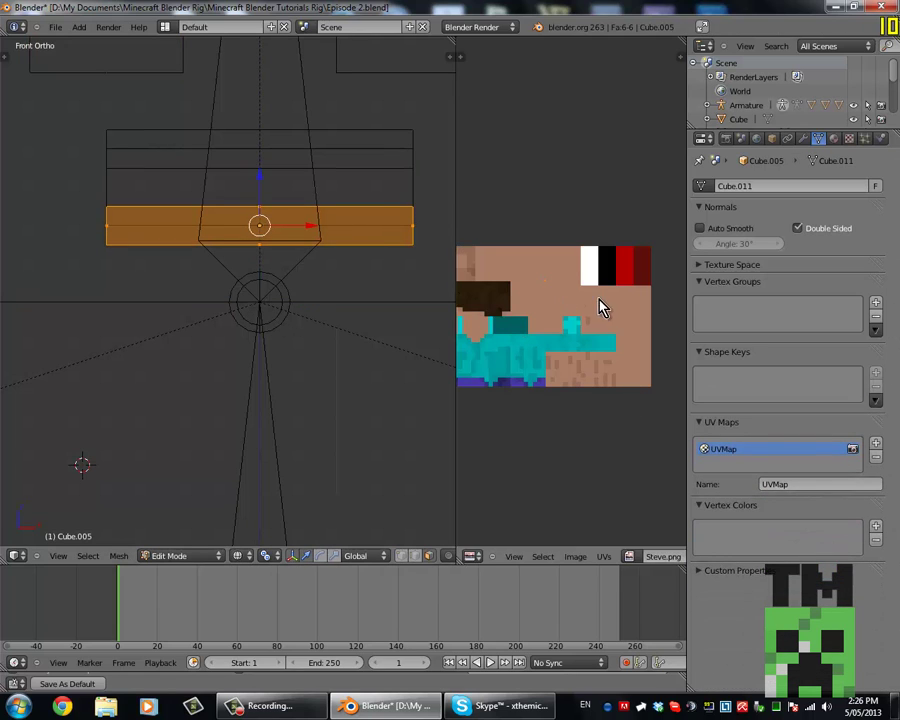
key(Tab)
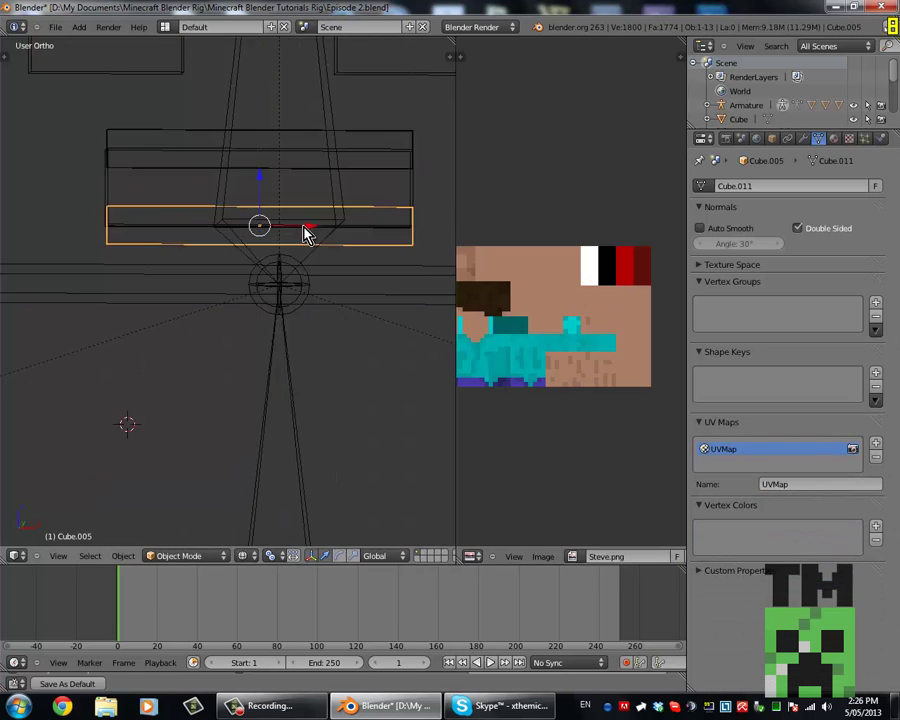
Step: Switch to textured view and orbit around Steve's face to inspect the mouth
key(alt+z)
scroll(300, 200, up, 5)
mouse_move(286, 154)
middle_down()
mouse_move(240, 240)
mouse_move(285, 172)
mouse_move(227, 307)
mouse_move(235, 247)
mouse_move(273, 208)
mouse_move(251, 257)
mouse_move(290, 278)
mouse_move(251, 293)
mouse_move(273, 287)
mouse_move(245, 281)
mouse_move(191, 311)
mouse_move(170, 200)
middle_up()
scroll(249, 255, up, 3)
scroll(283, 275, down, 3)
scroll(280, 278, down, 6)
scroll(276, 286, up, 5)
scroll(290, 285, up, 3)
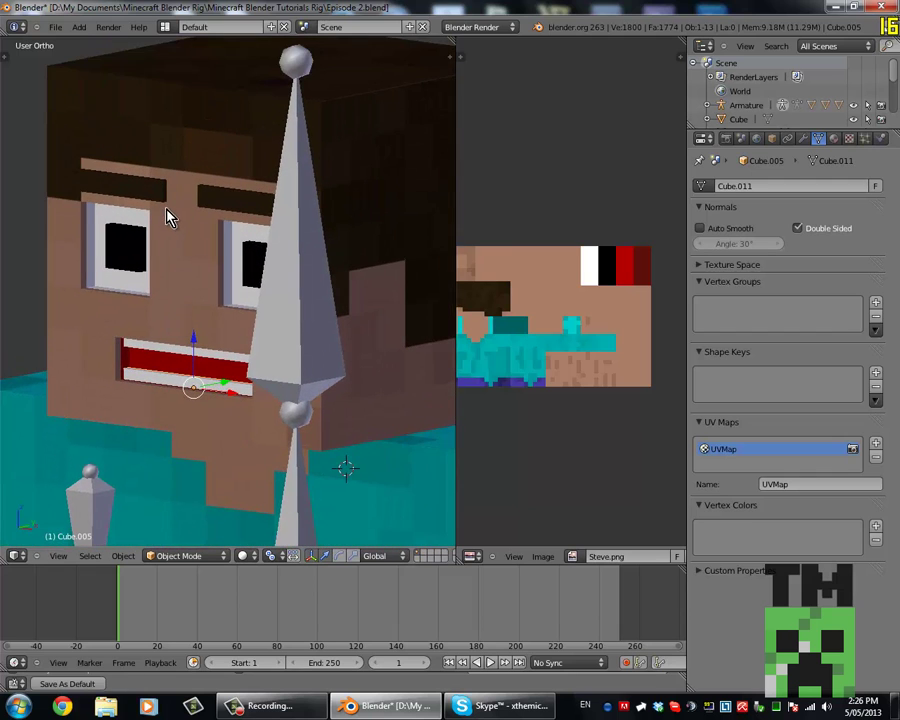
Step: Select the head bone in armature Edit Mode, viewed from the right side
right_click(305, 220)
key(ctrl+Tab)
scroll(306, 220, down, 2)
scroll(308, 230, down, 1)
scroll(311, 242, down, 1)
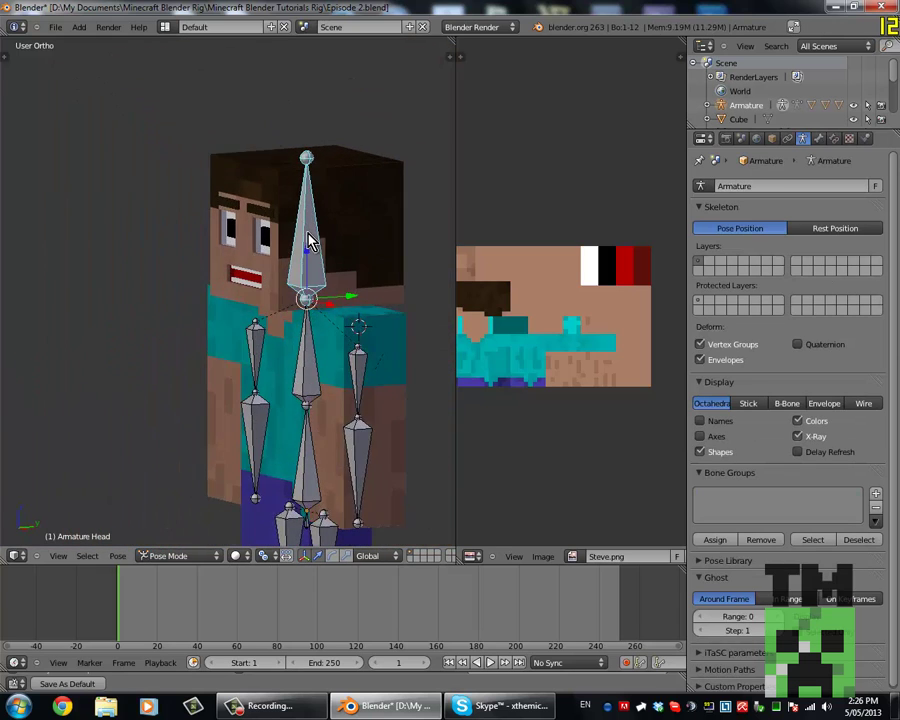
key(Tab)
scroll(308, 240, up, 3)
key(KP_3)
scroll(345, 245, down, 2)
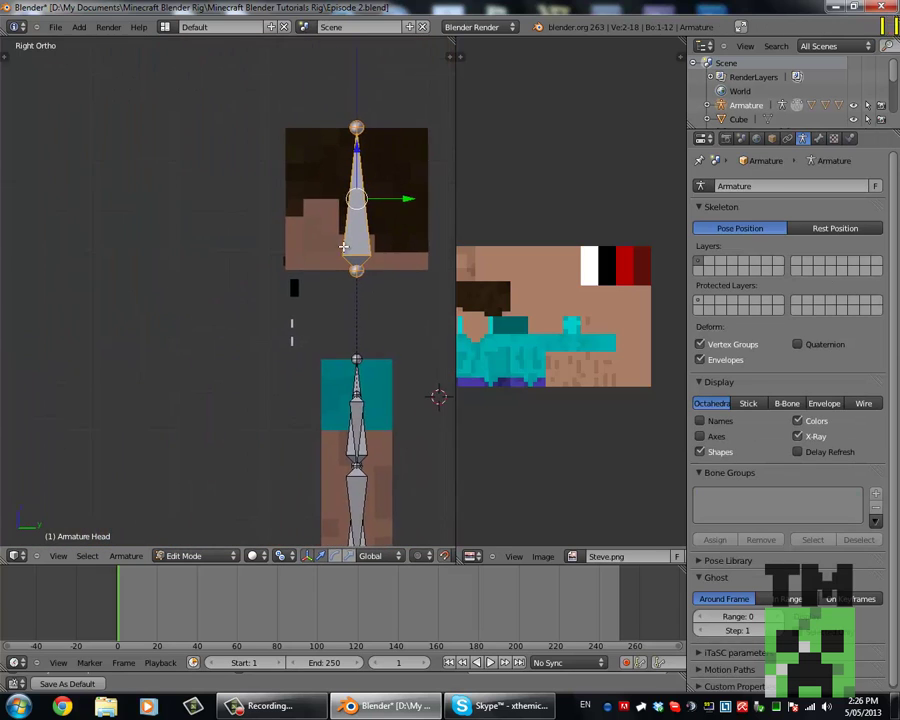
scroll(345, 245, up, 4)
scroll(349, 244, down, 1)
scroll(349, 244, down, 1)
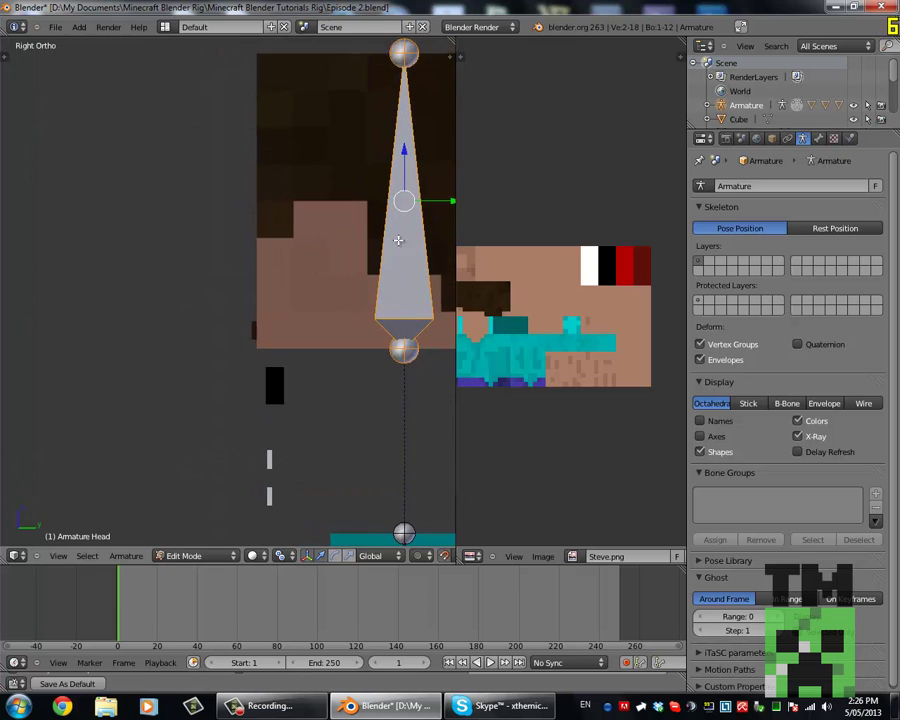
scroll(349, 244, down, 2)
Step: Duplicate the head bone in front of the face and extrude a new bone
key(shift+d)
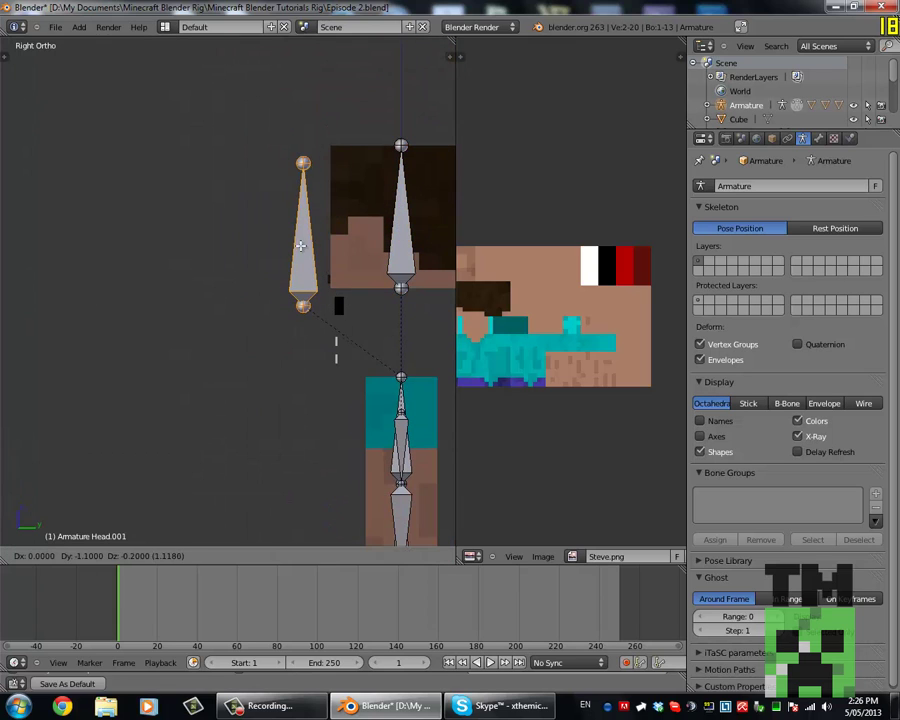
click(299, 218)
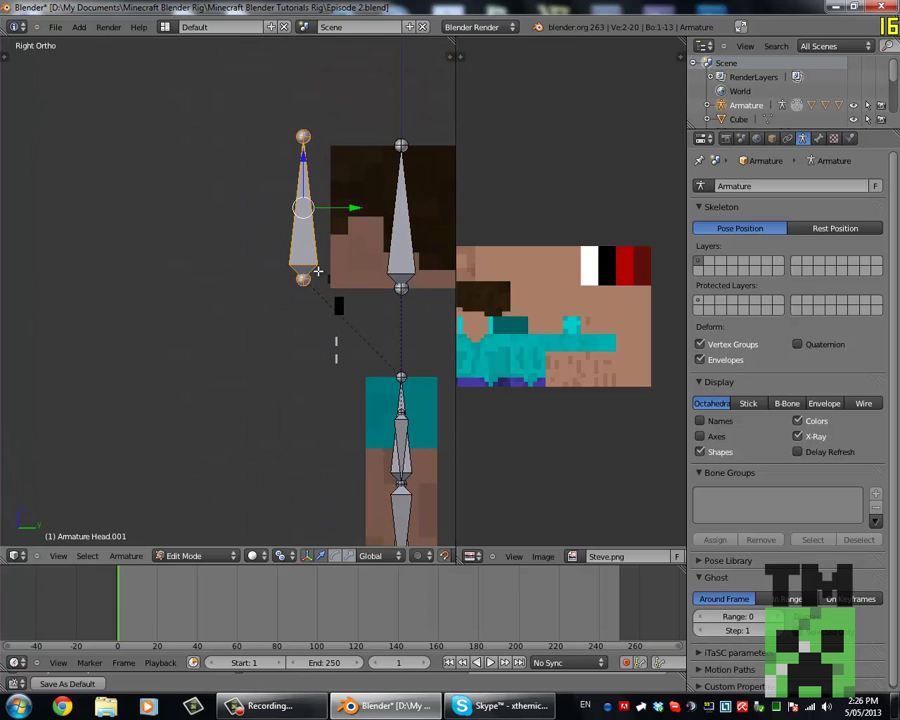
scroll(331, 240, up, 2)
key(e)
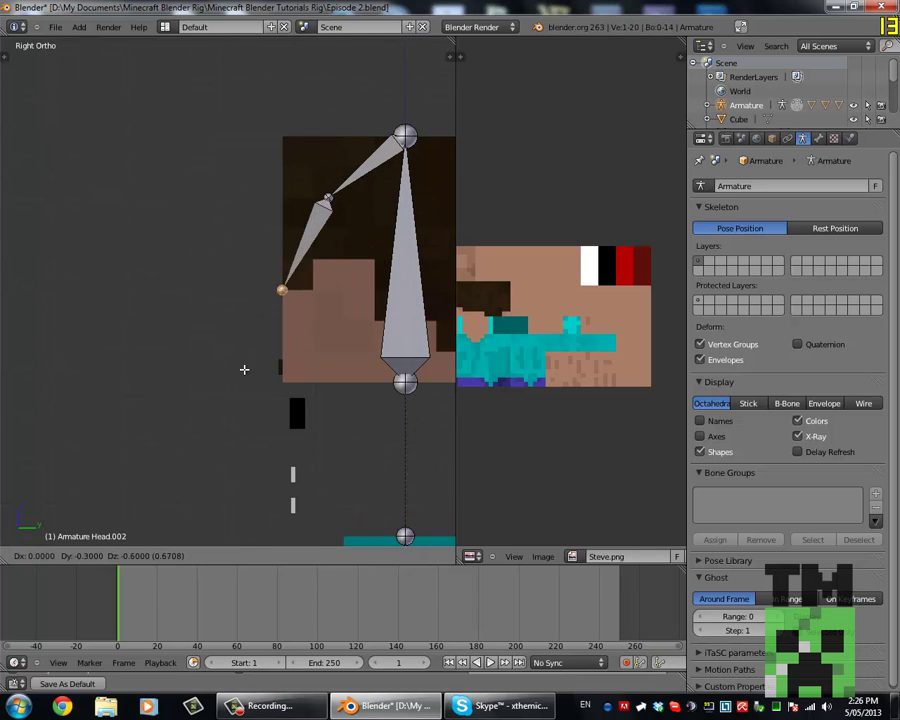
click(250, 410)
Step: Reposition the new bone's joints toward the top front of the head
key(g)
key(Return)
text(gz0.1)
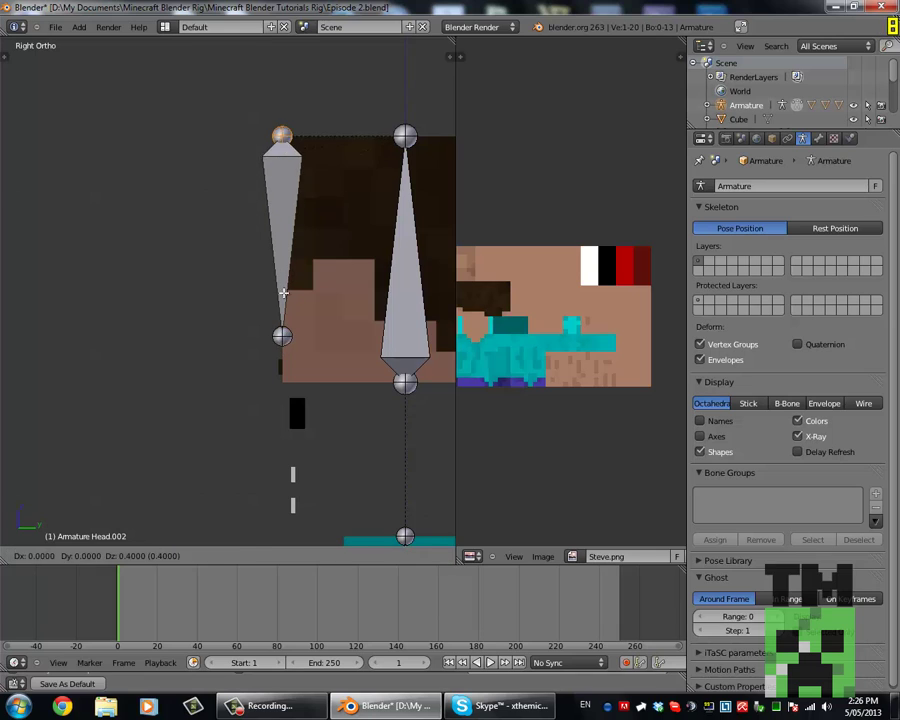
key(Escape)
right_click(282, 336)
key(g)
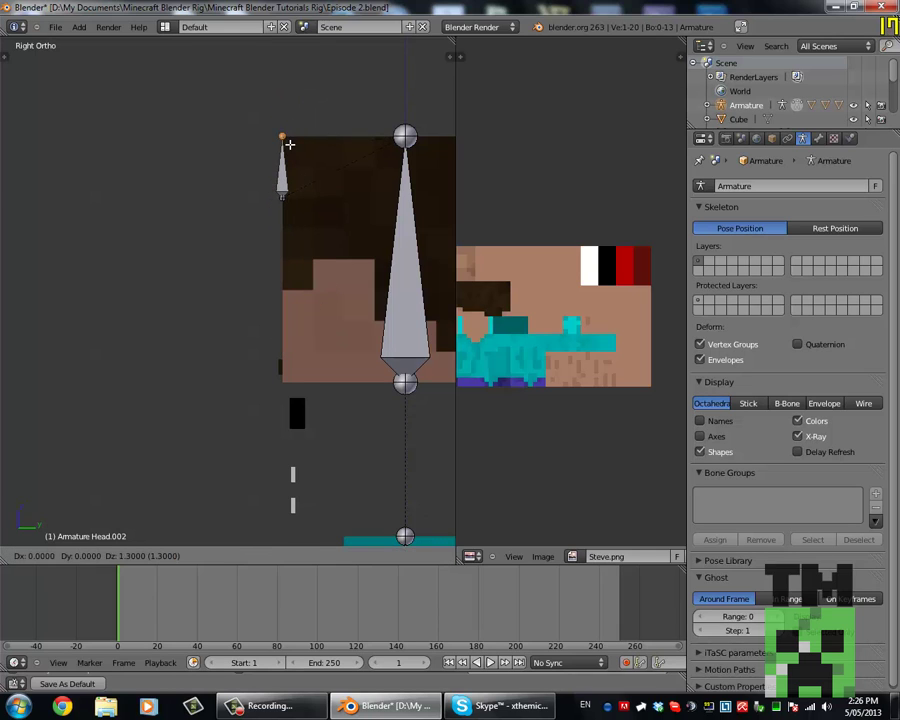
key(BackSpace)
Step: Confirm the small bone's position and centre the front view on Steve's face
key(KP_1)
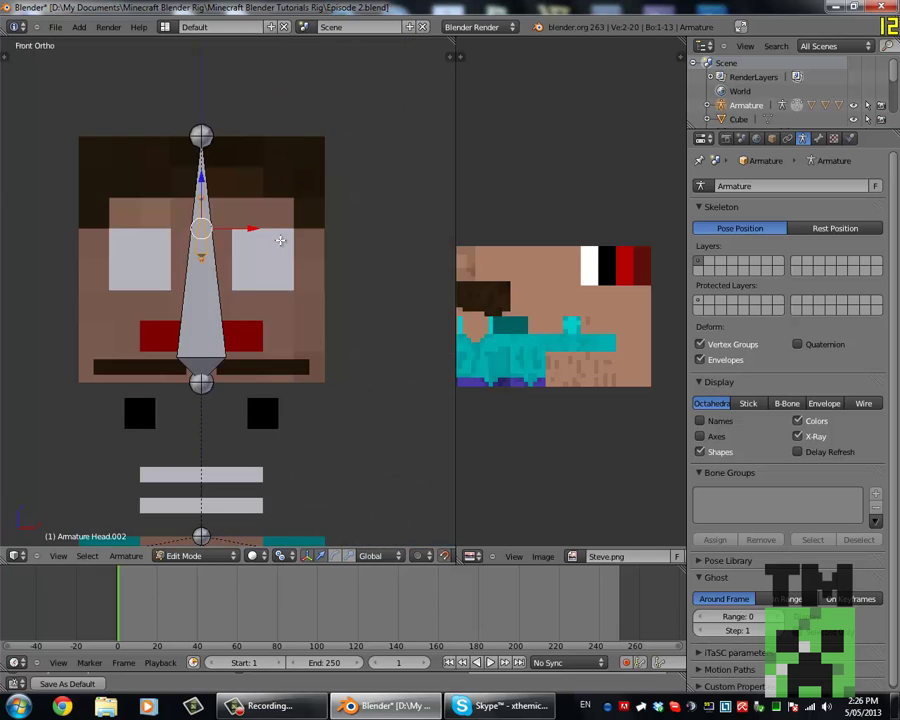
key(Return)
scroll(220, 275, up, 1)
shift+middle_drag(213, 266, 268, 258)
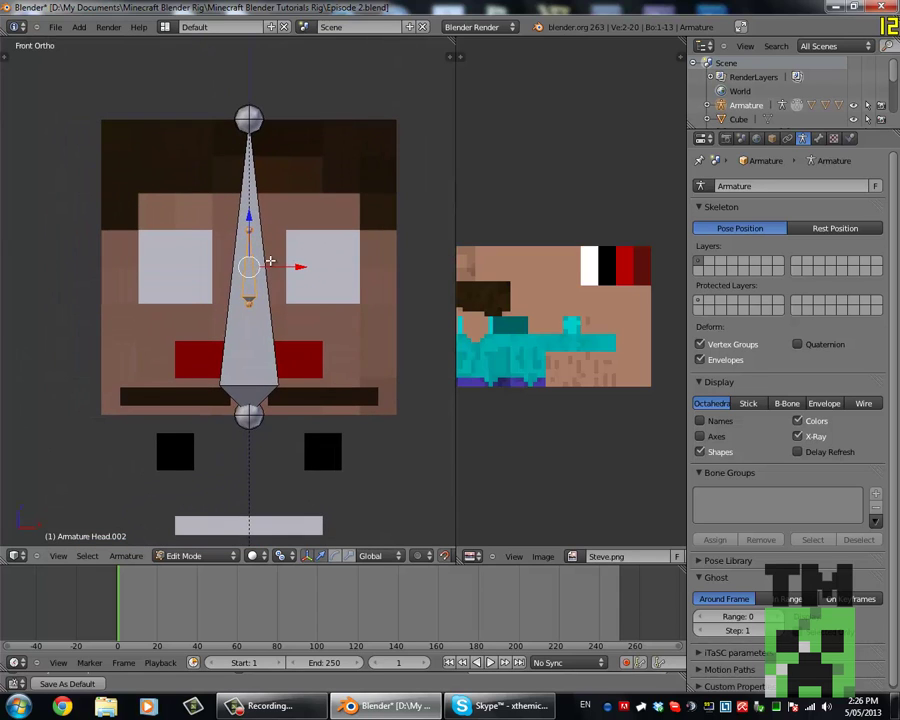
scroll(240, 210, up, 1)
shift+middle_drag(213, 161, 246, 155)
scroll(296, 287, down, 3)
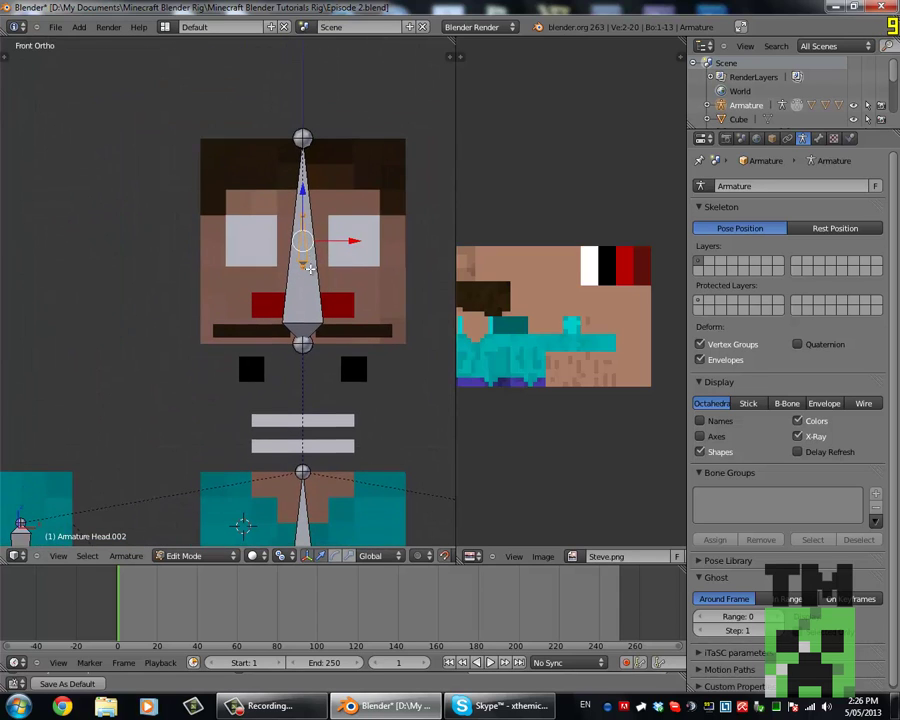
Step: Duplicate the small bone onto the other eyebrow, flipped outward, and lower it
key(shift+d)
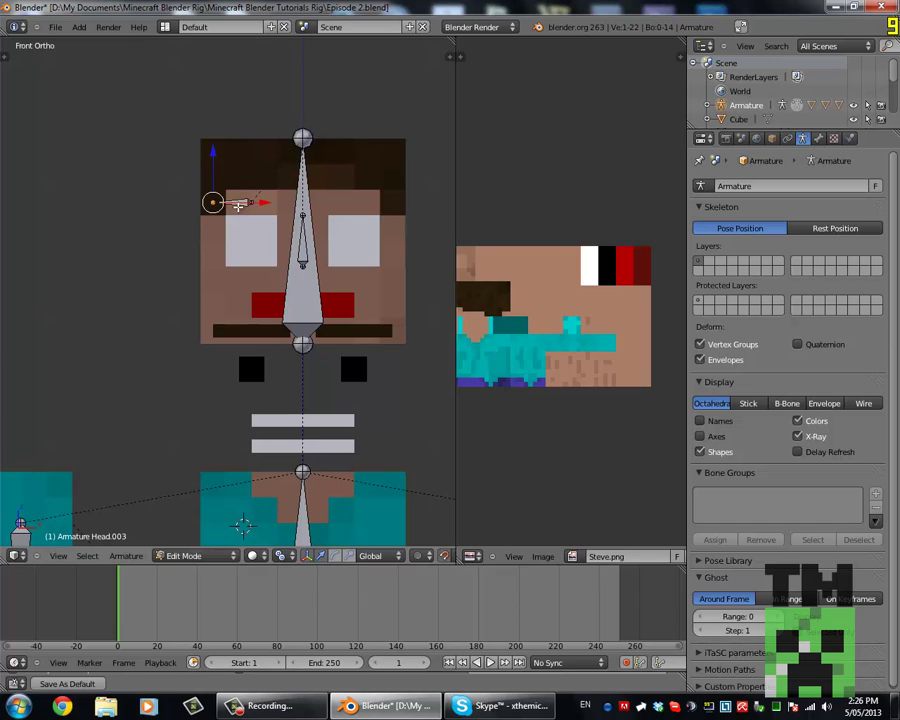
key(Return)
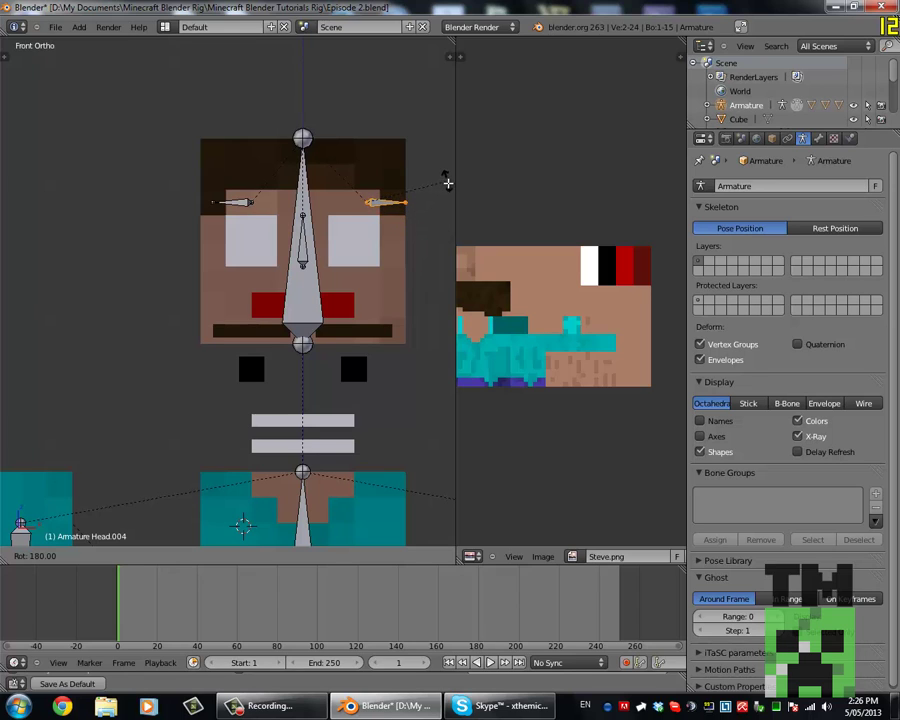
click(444, 184)
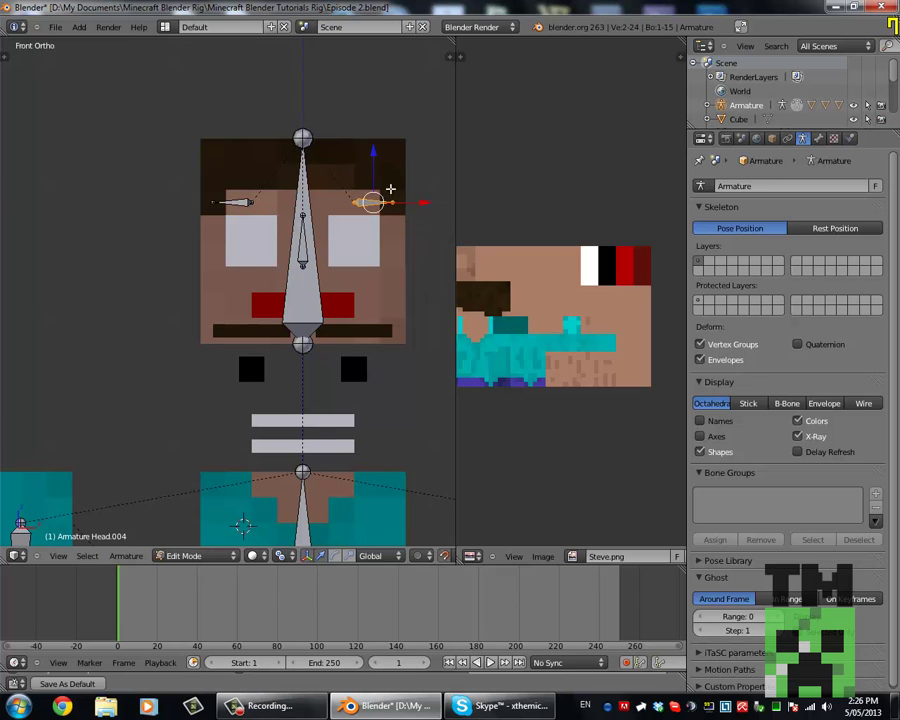
key(g)
key(z)
click(354, 262)
Step: Slide the eyebrow bone sideways into place over the right eyebrow
key(g)
key(x)
right_click(270, 262)
key(g)
key(x)
click(348, 256)
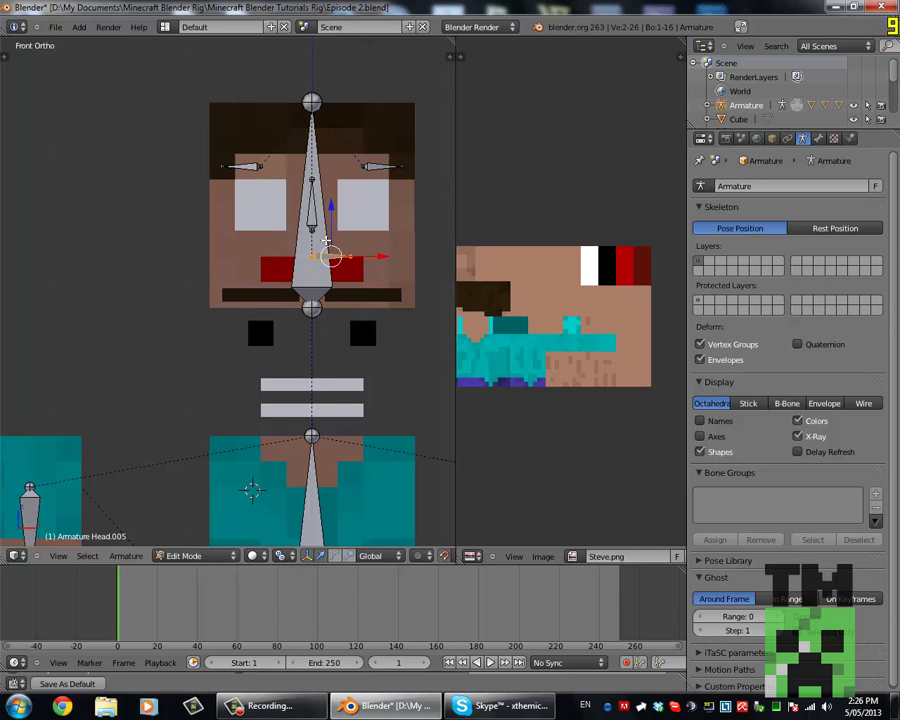
scroll(352, 257, up, 3)
Step: Duplicate the small centre face bone and place the copy straight down below the mouth
key(g)
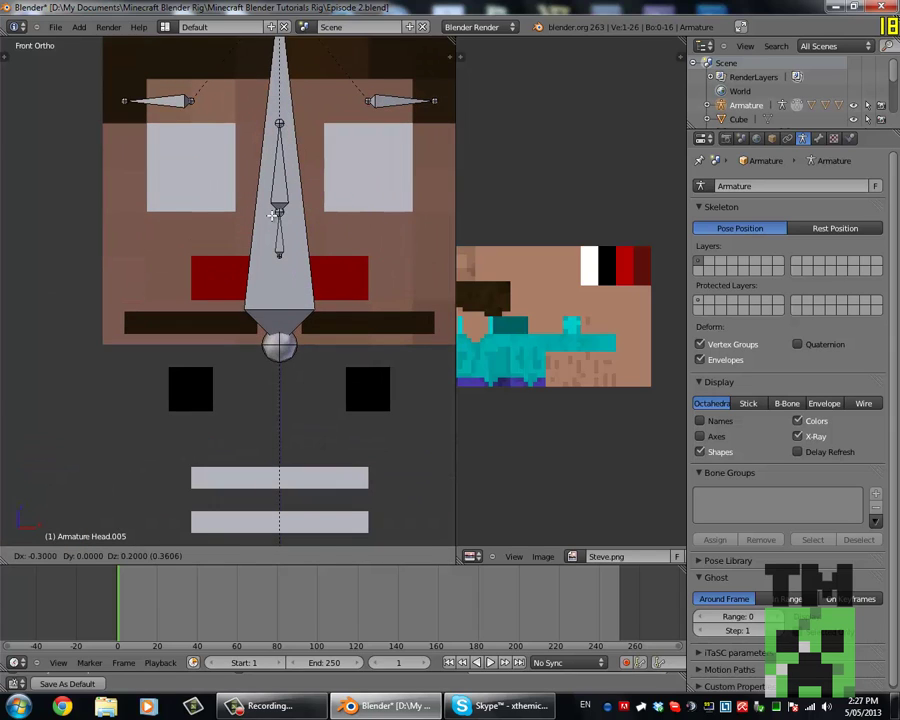
right_click(272, 214)
right_click(286, 236)
right_click(278, 238)
key(shift+d)
key(z)
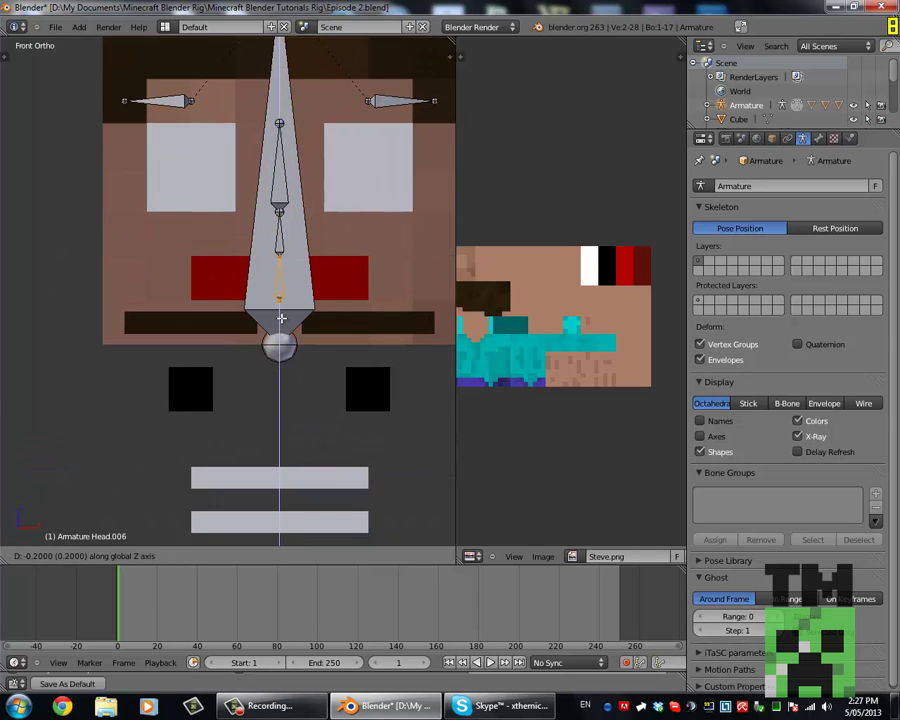
click(281, 326)
Step: Parent the lower mouth bar to the bone below the mouth
key(ctrl+Tab)
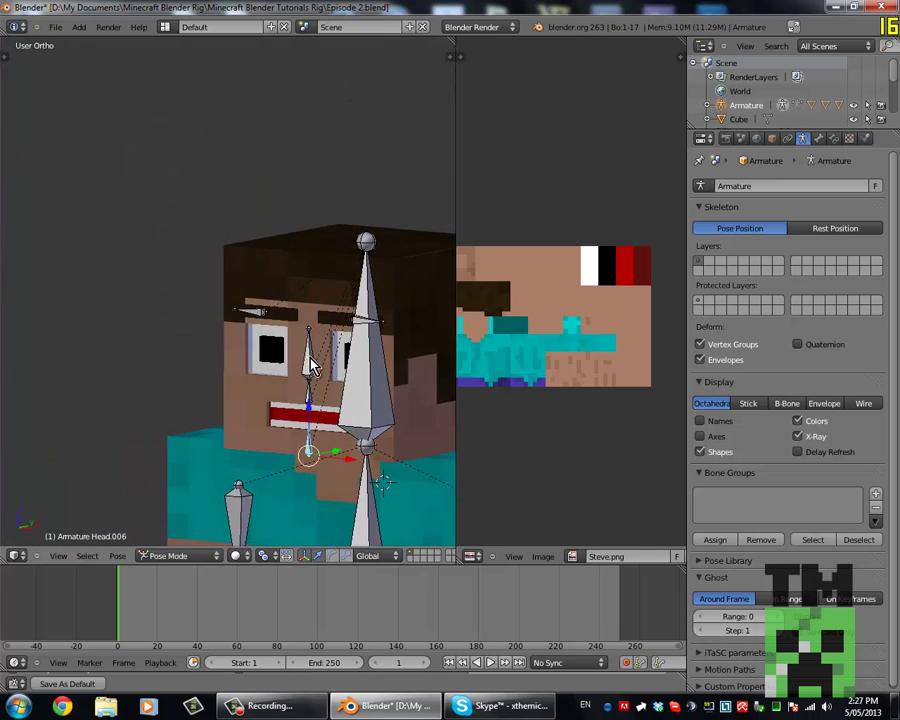
middle_drag(281, 326, 283, 326)
scroll(281, 326, up, 3)
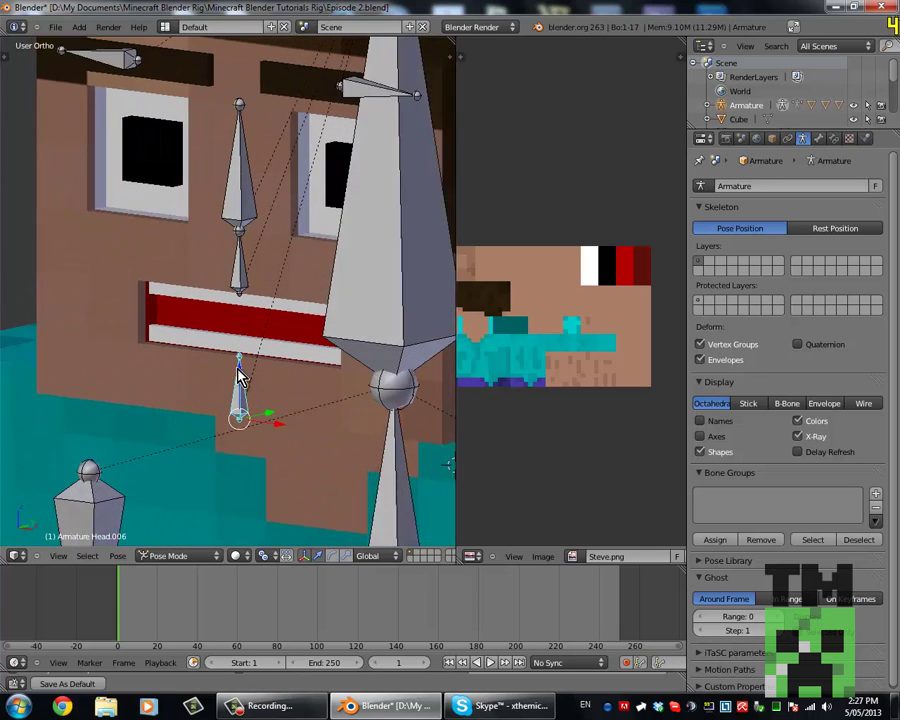
scroll(240, 365, up, 2)
key(ctrl+Tab)
right_click(238, 340)
shift+right_click(244, 383)
key(ctrl+Tab)
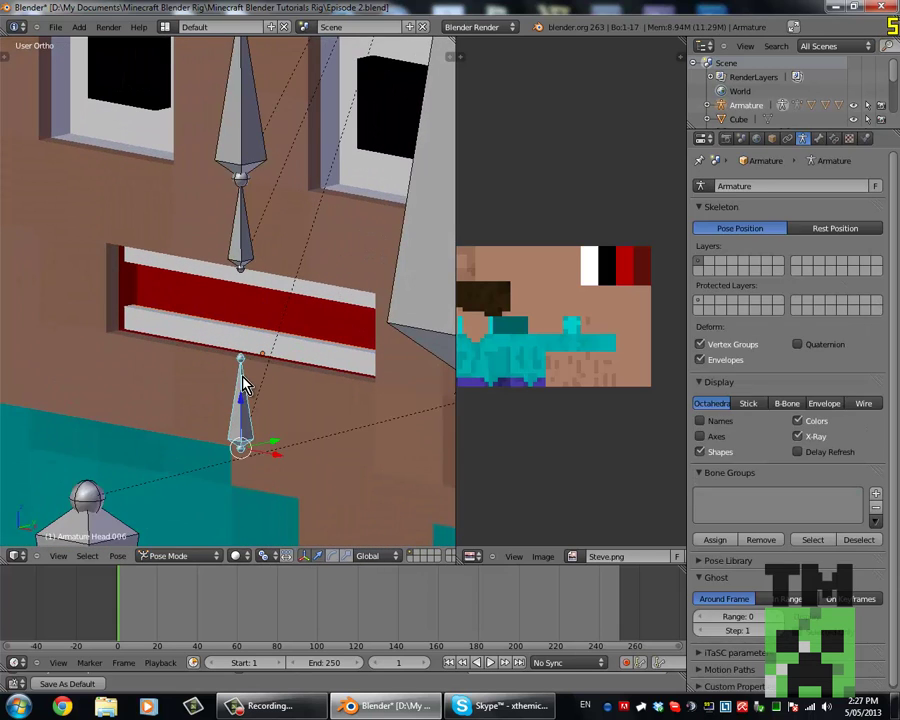
key(ctrl+p)
click(246, 374)
Step: Parent the upper mouth bar to the bone above the mouth
key(ctrl+Tab)
right_click(225, 271)
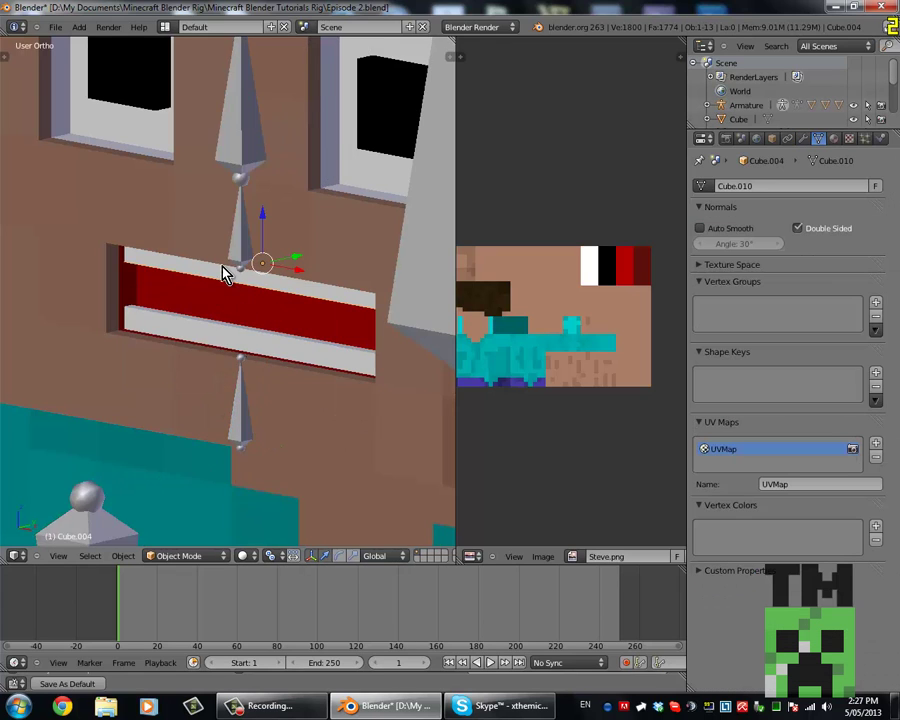
scroll(240, 262, up, 2)
shift+right_click(252, 240)
key(ctrl+Tab)
key(ctrl+p)
click(250, 234)
Step: From the front view, test-move the bone below the mouth vertically, then cancel
key(KP_1)
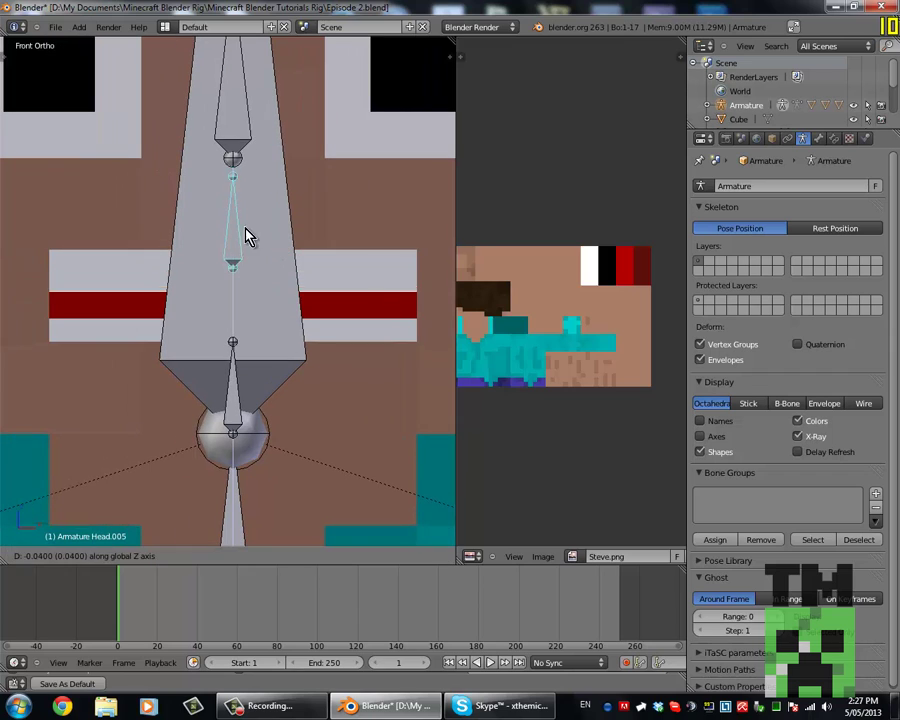
right_click(230, 345)
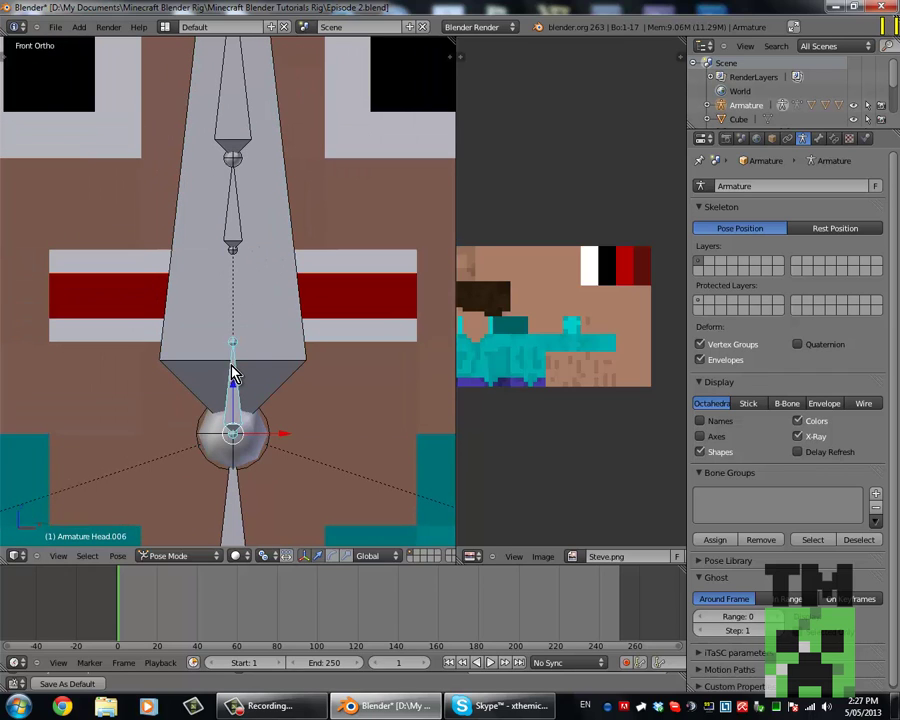
right_click(226, 344)
key(g)
key(z)
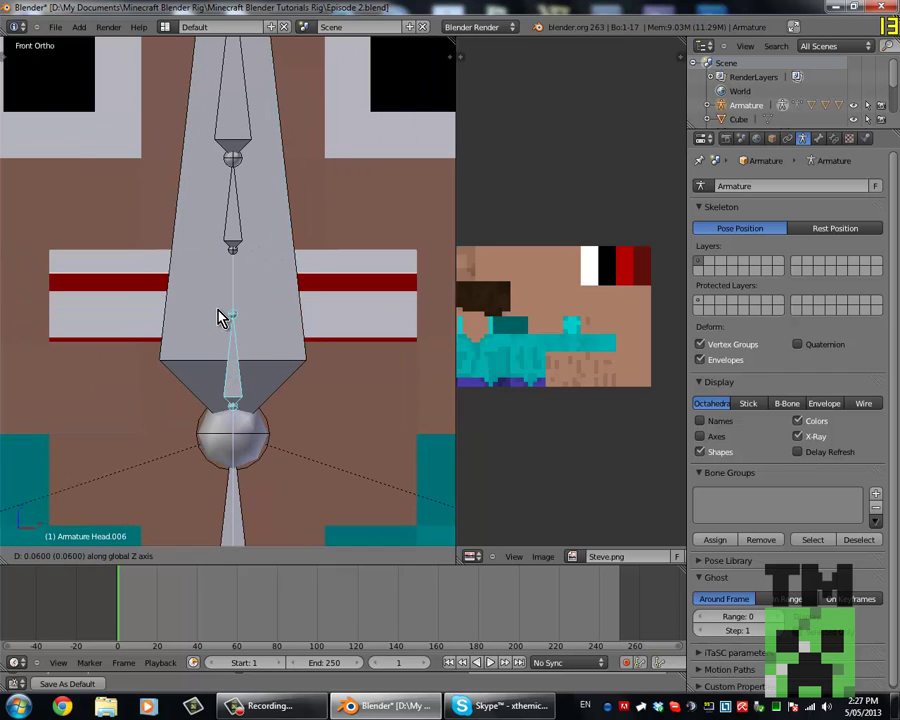
right_click(219, 315)
Step: In wireframe, lower the bottom edge of the lower mouth bar
key(z)
key(z)
key(z)
right_click(352, 332)
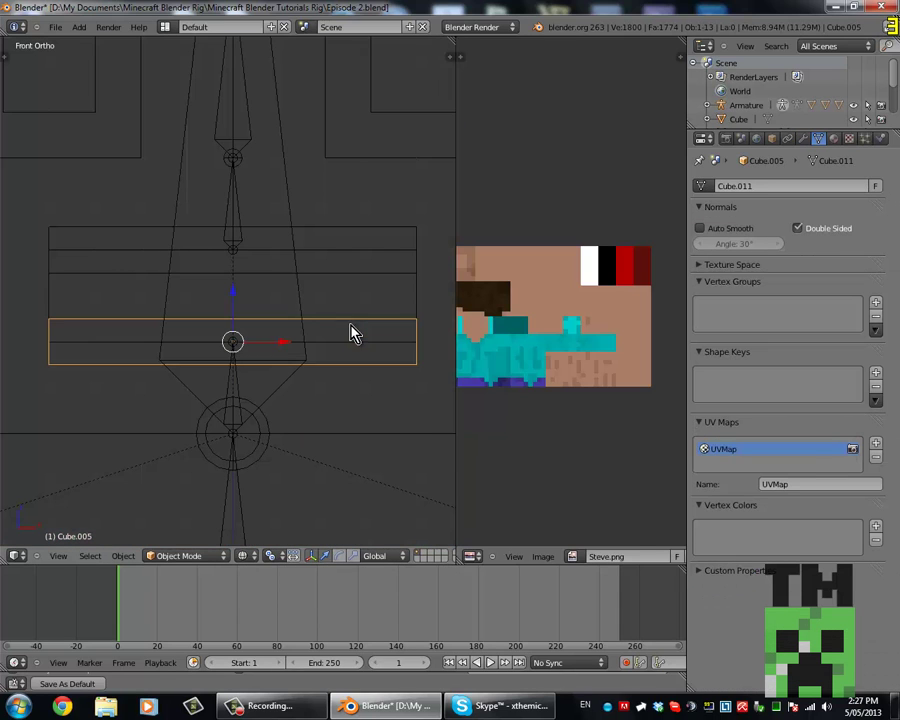
key(Tab)
key(a)
key(b)
drag(30, 340, 440, 380)
key(g)
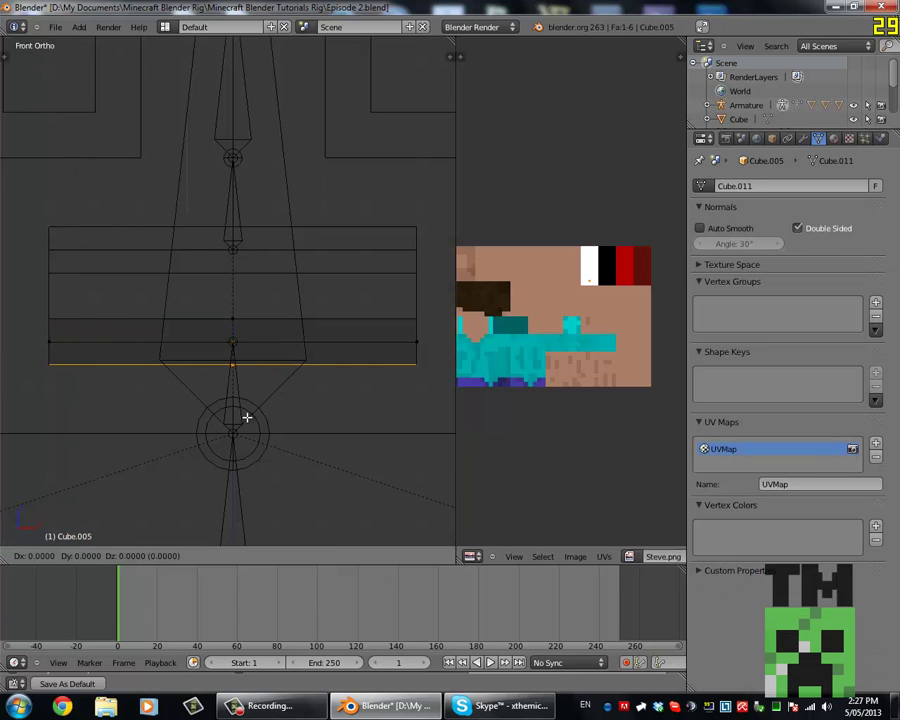
key(z)
click(246, 418)
key(Tab)
Step: Raise the top edge of the upper mouth bar
right_click(318, 240)
key(Tab)
key(a)
key(b)
drag(221, 209, 271, 237)
key(g)
key(z)
click(270, 208)
key(Tab)
Step: Slide a face bone vertically to its new height and select the lower teeth bone
key(z)
right_click(236, 222)
key(ctrl+Tab)
key(g)
key(z)
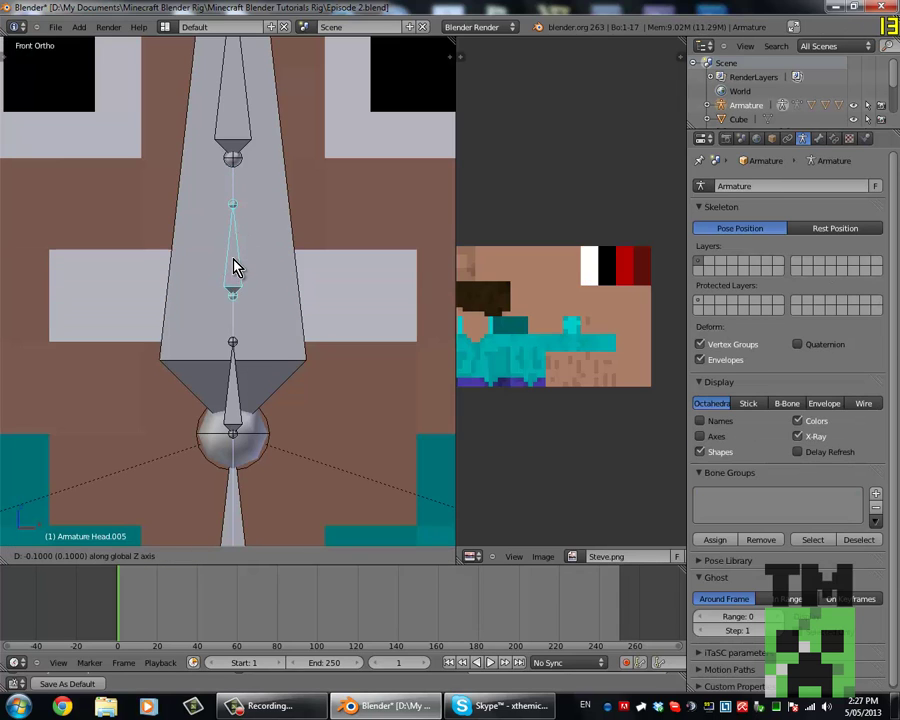
click(232, 244)
right_click(232, 344)
key(g)
key(z)
right_click(240, 316)
right_click(231, 372)
Step: Move the lower teeth bone vertically into position
key(g)
key(z)
click(232, 323)
scroll(301, 257, down, 5)
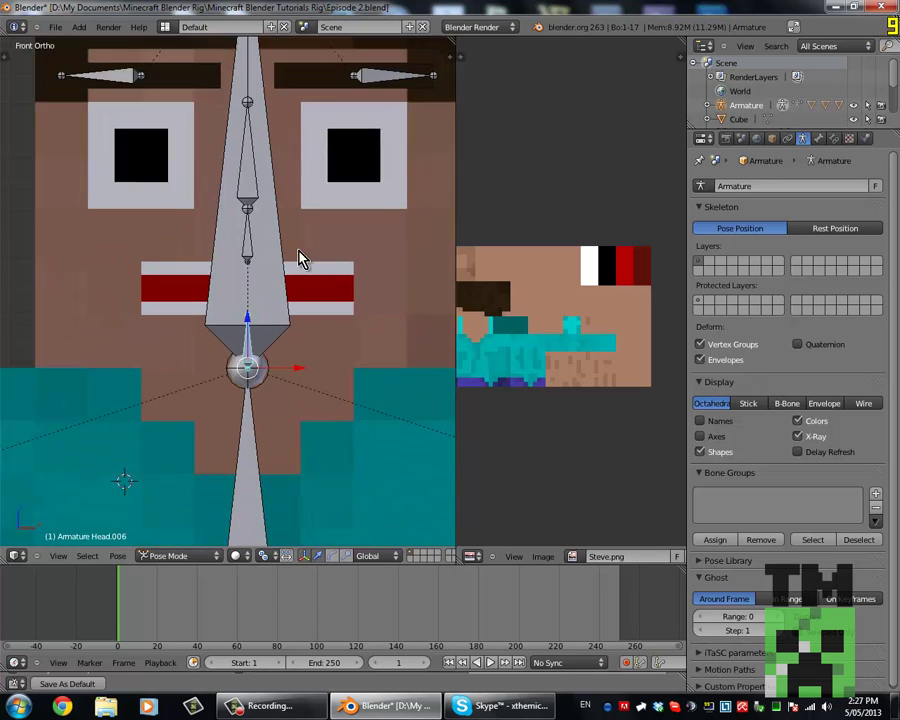
shift+scroll(313, 197, up, 3)
mouse_move(313, 197)
middle_down()
mouse_move(297, 267)
mouse_move(357, 250)
middle_up()
Step: Parent the first eyebrow cube to its eyebrow bone
key(ctrl+Tab)
right_click(251, 187)
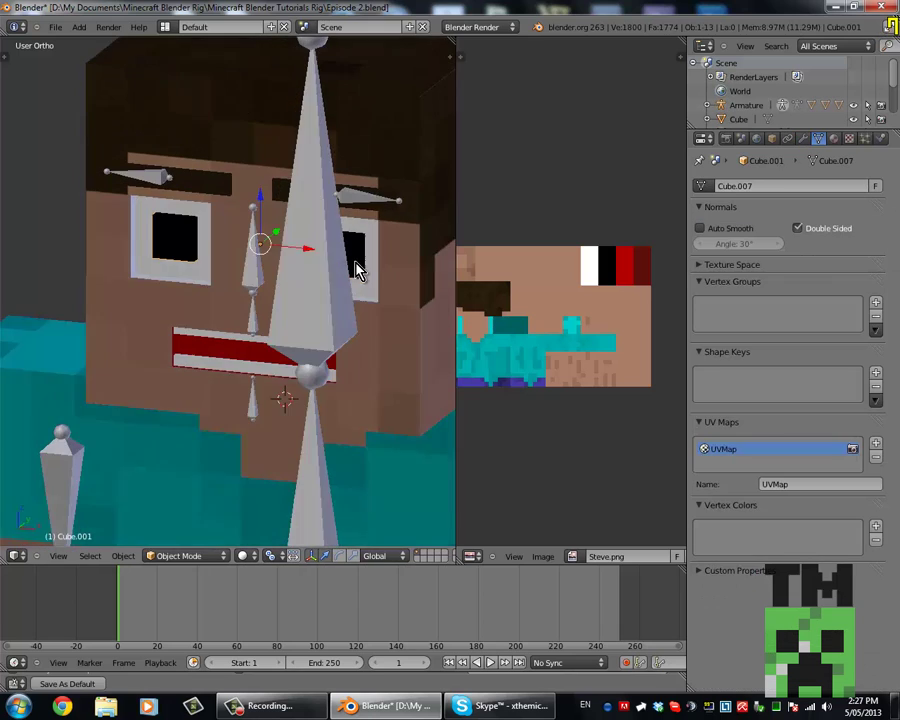
middle_drag(251, 187, 255, 267)
shift+right_click(255, 267)
key(ctrl+Tab)
key(ctrl+p)
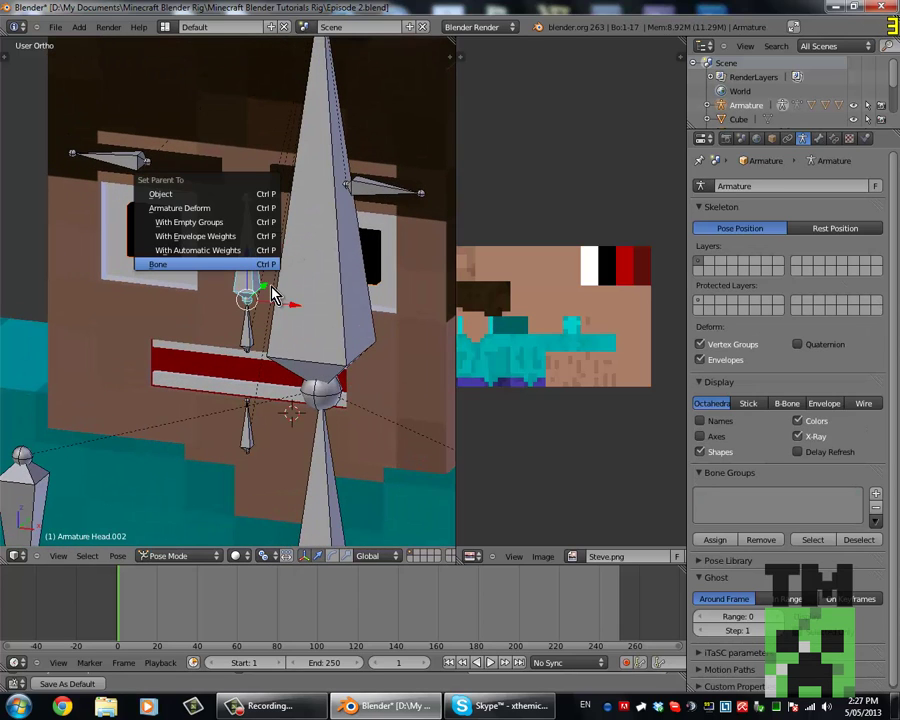
click(245, 264)
key(ctrl+p)
click(211, 253)
Step: Parent the next face cube to its matching bone
key(ctrl+Tab)
right_click(146, 165)
key(ctrl+Tab)
key(ctrl+p)
click(149, 176)
Step: Parent the other eyebrow cube to its matching eyebrow bone
middle_drag(149, 176, 220, 205)
key(ctrl+Tab)
right_click(220, 205)
shift+right_click(343, 221)
key(ctrl+Tab)
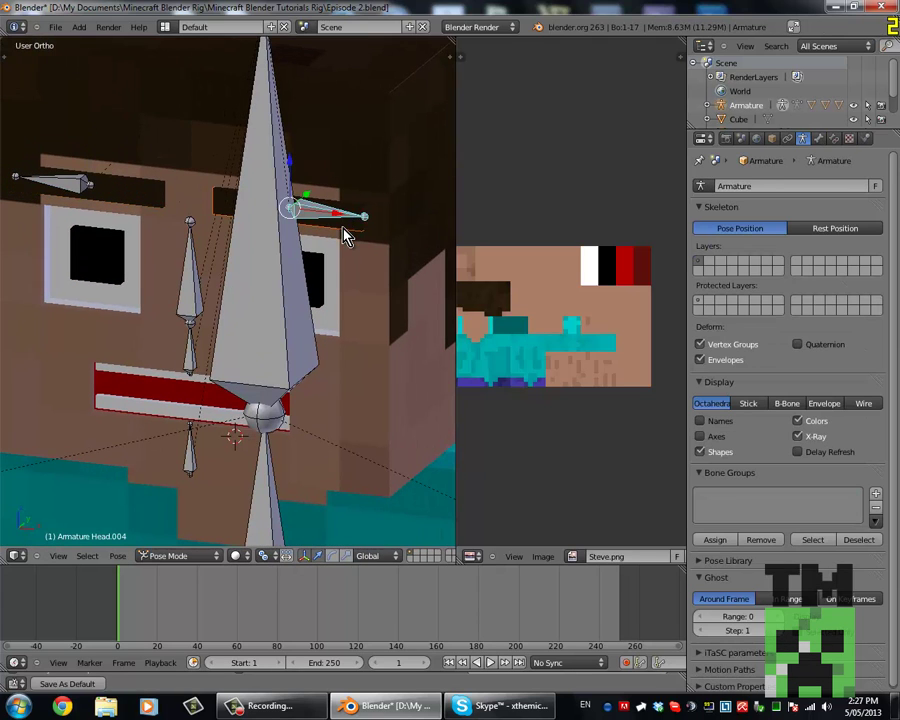
key(ctrl+p)
click(345, 228)
mouse_move(275, 227)
middle_down()
mouse_move(237, 256)
mouse_move(378, 217)
middle_up()
click(834, 138)
text(Eyebrown_L)
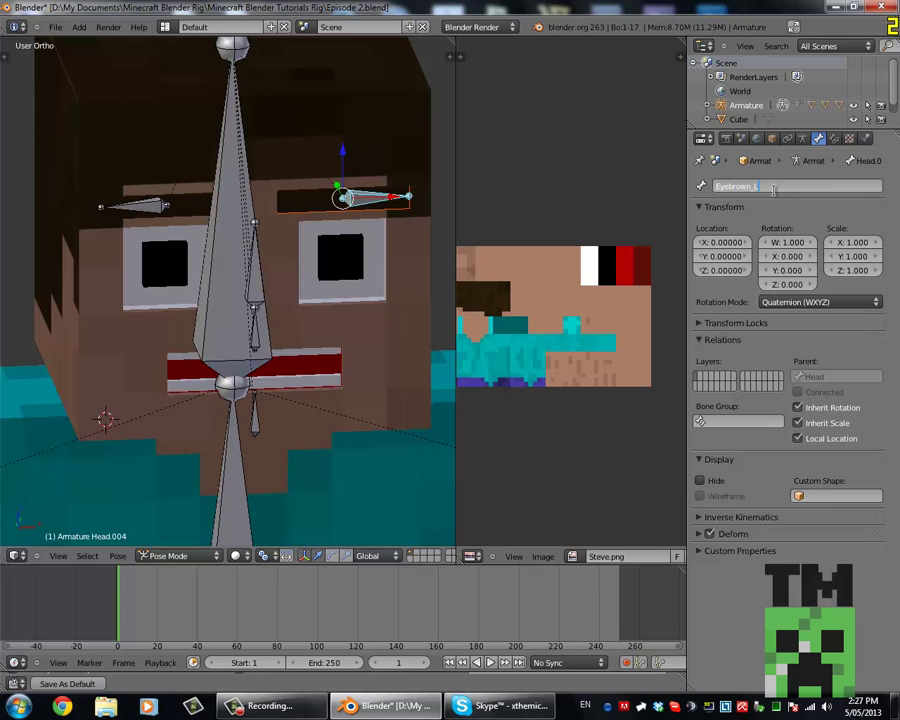
Step: Name the eyebrow bones Eyebrow_L and Eyebrow_R
key(Return)
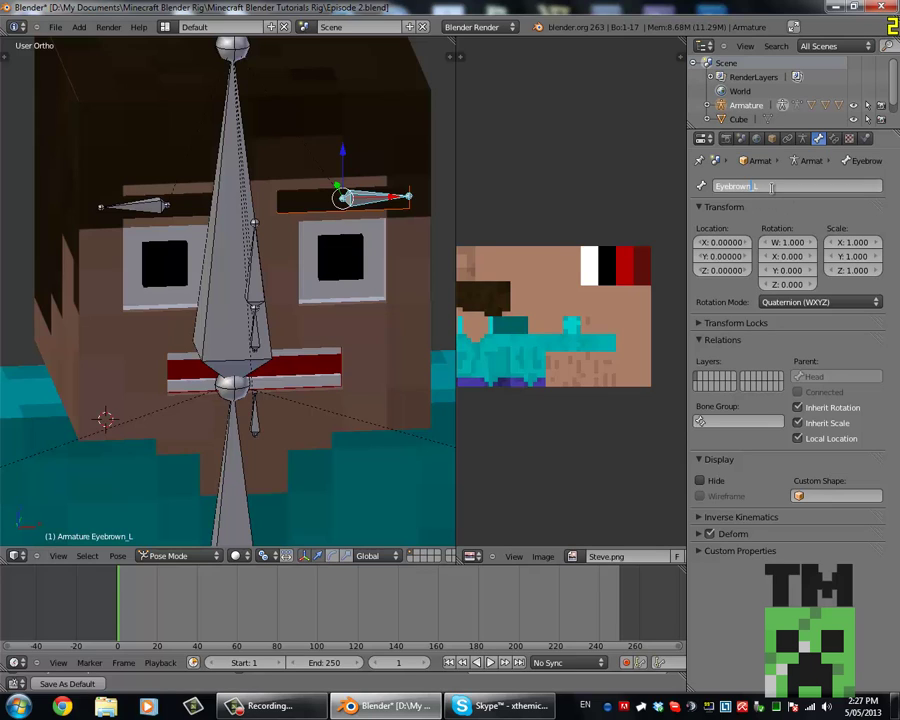
text(Eyebrow_L)
key(Return)
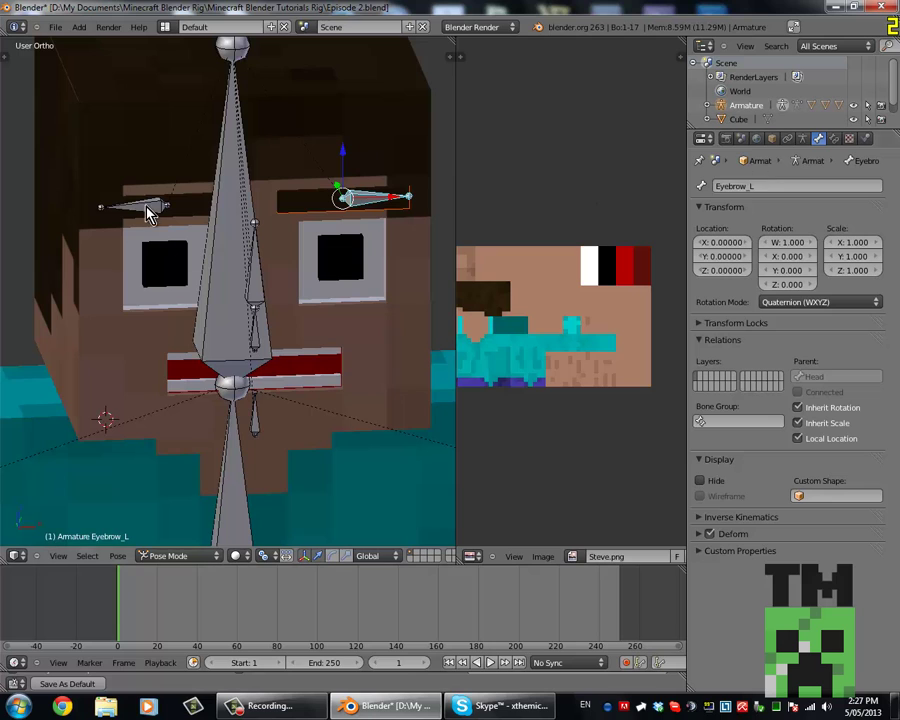
right_click(160, 205)
text(R)
key(Return)
Step: Rename the eye bone to Eyes
middle_drag(320, 272, 244, 280)
right_click(244, 270)
click(787, 185)
text(Eyebrow_L)
text(s)
key(Return)
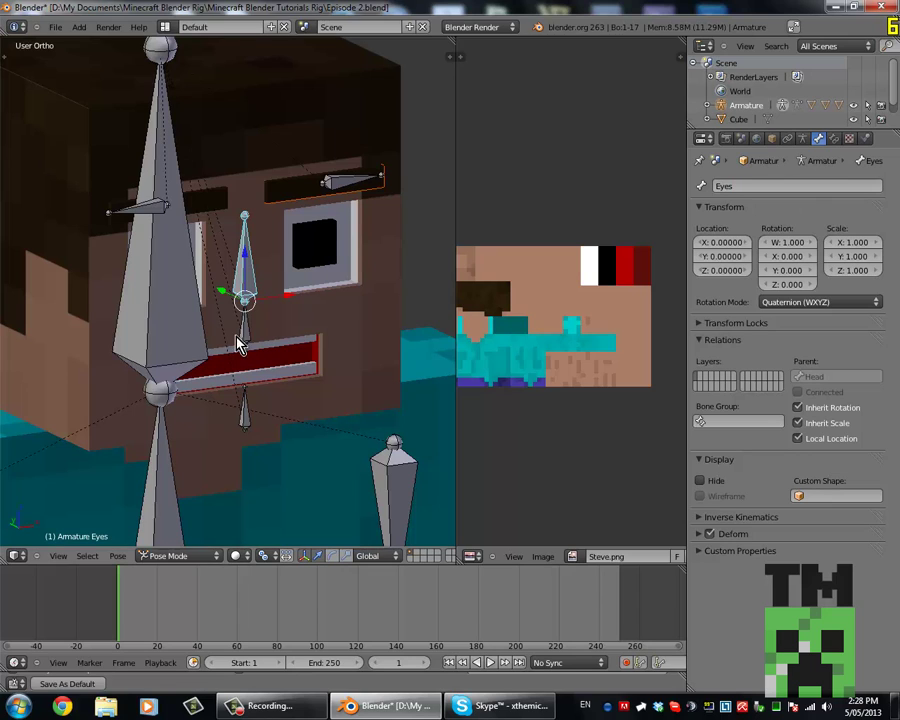
Step: Name the teeth bones Teeth Up and Teeth Down
right_click(238, 340)
text(Teeth Down)
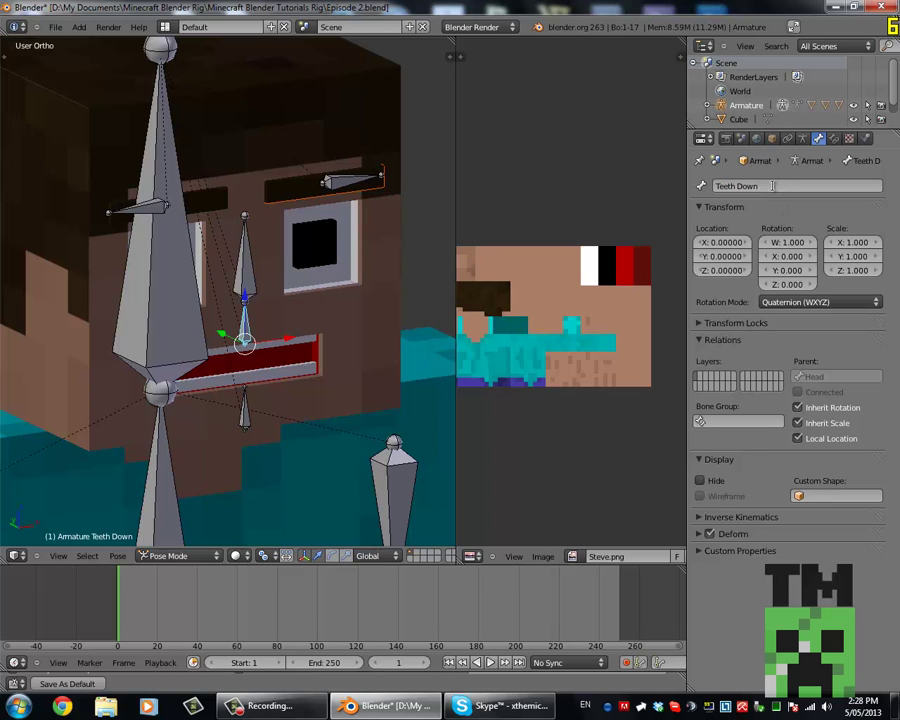
click(772, 186)
text(Up)
key(Return)
right_click(245, 400)
click(780, 190)
text(Teeth Down)
middle_drag(382, 244, 315, 241)
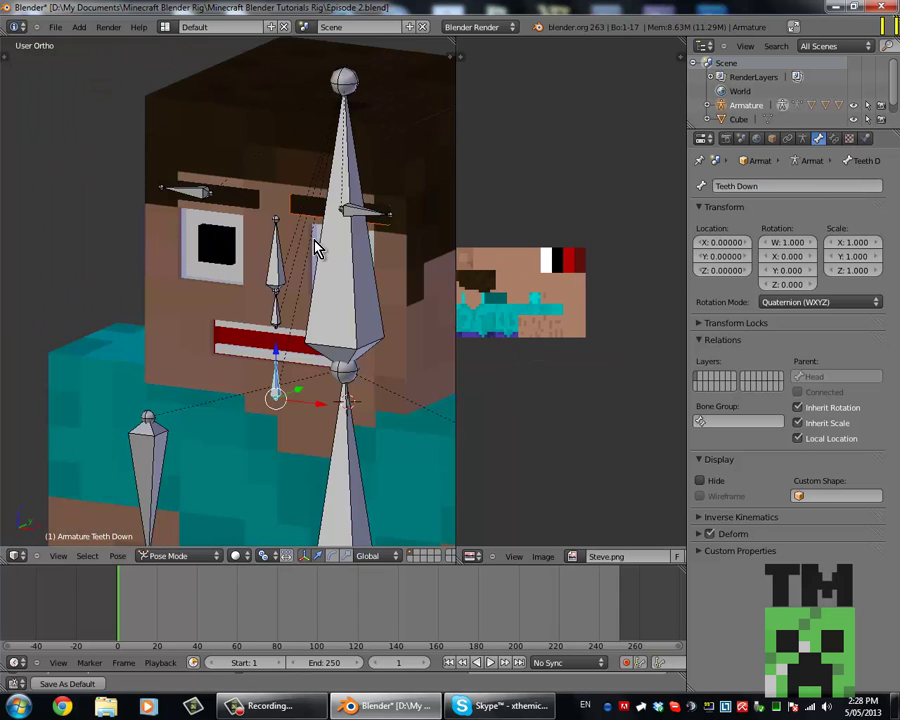
Step: Name the eyebrow cubes EyeBrow_R and EyeBrow_L
key(ctrl+Tab)
right_click(230, 193)
scroll(240, 220, up, 2)
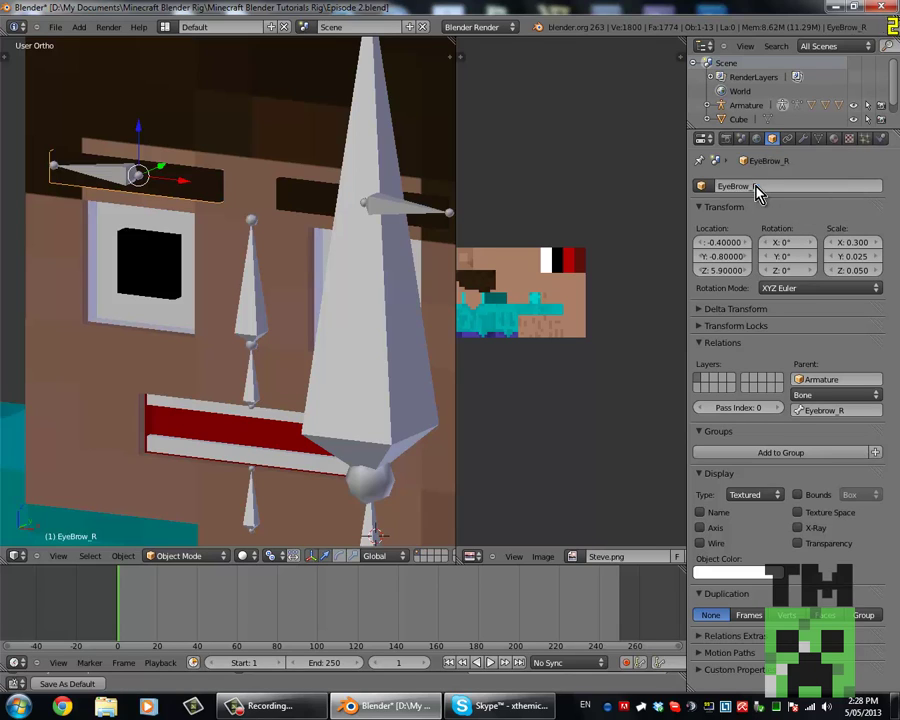
click(757, 188)
right_click(310, 212)
click(787, 182)
text(EyeBrow_R)
text(L)
key(Return)
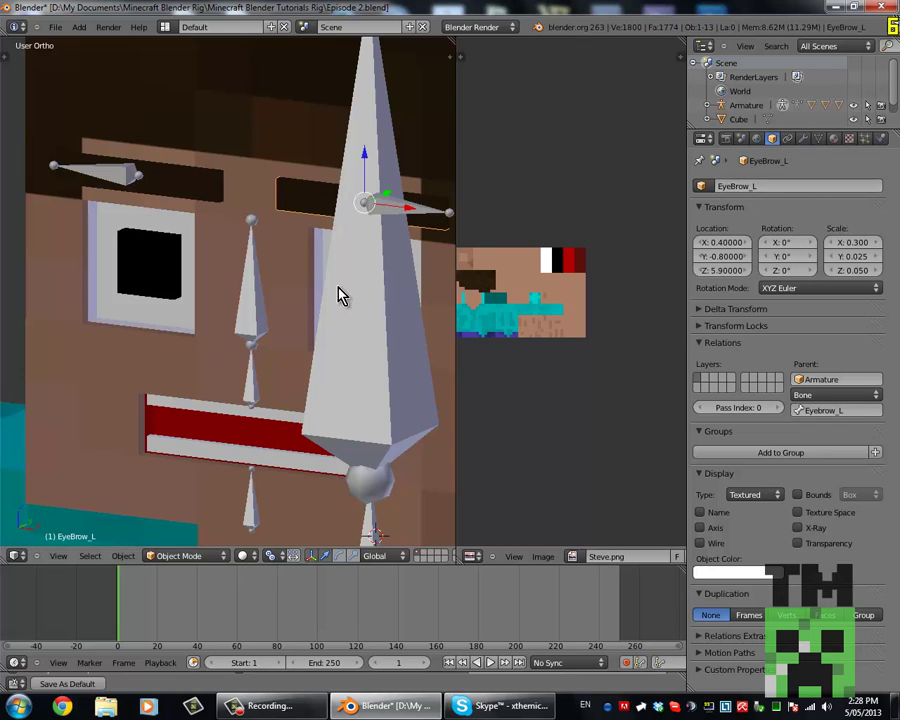
Step: Name the eye and teeth cubes Eyes, Teeth Up and Teeth Down
middle_drag(320, 286, 100, 250)
right_click(230, 245)
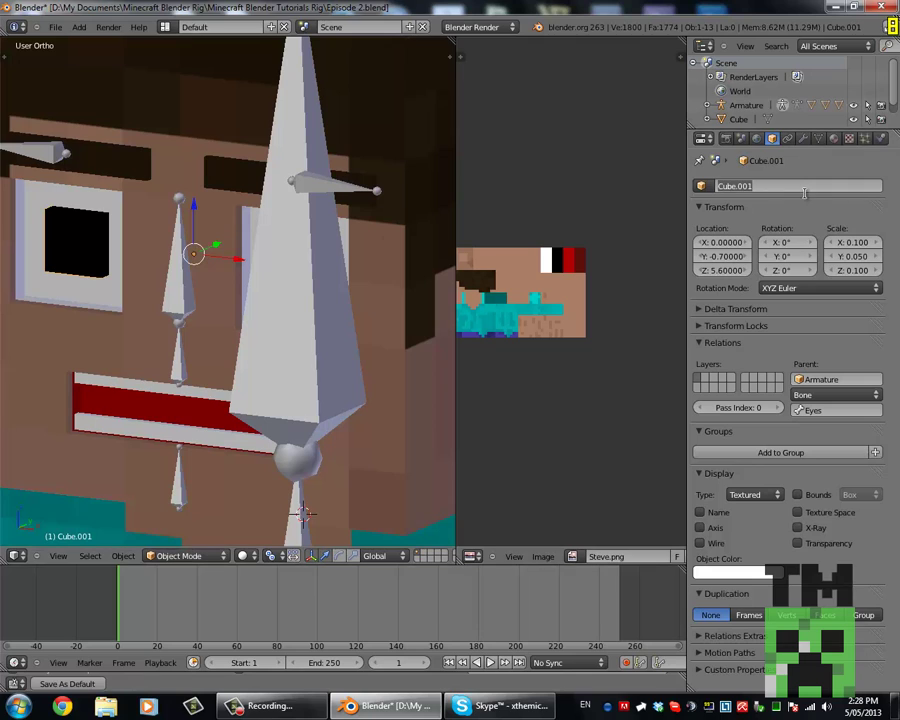
key(Return)
right_click(145, 390)
text(Teeth Up)
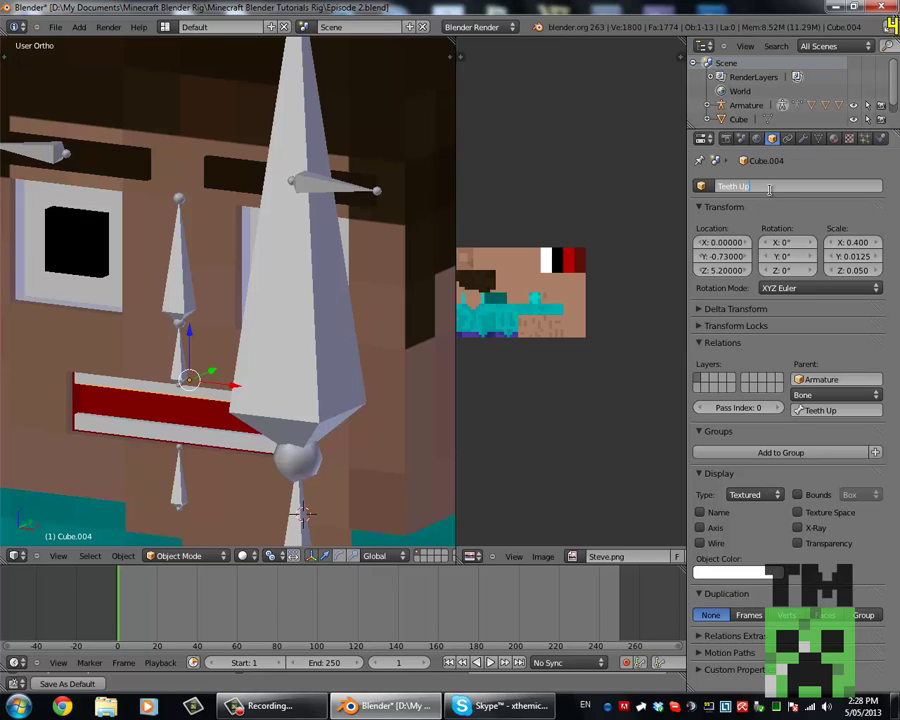
key(Return)
right_click(165, 432)
text(Teeth Up)
double_click(807, 185)
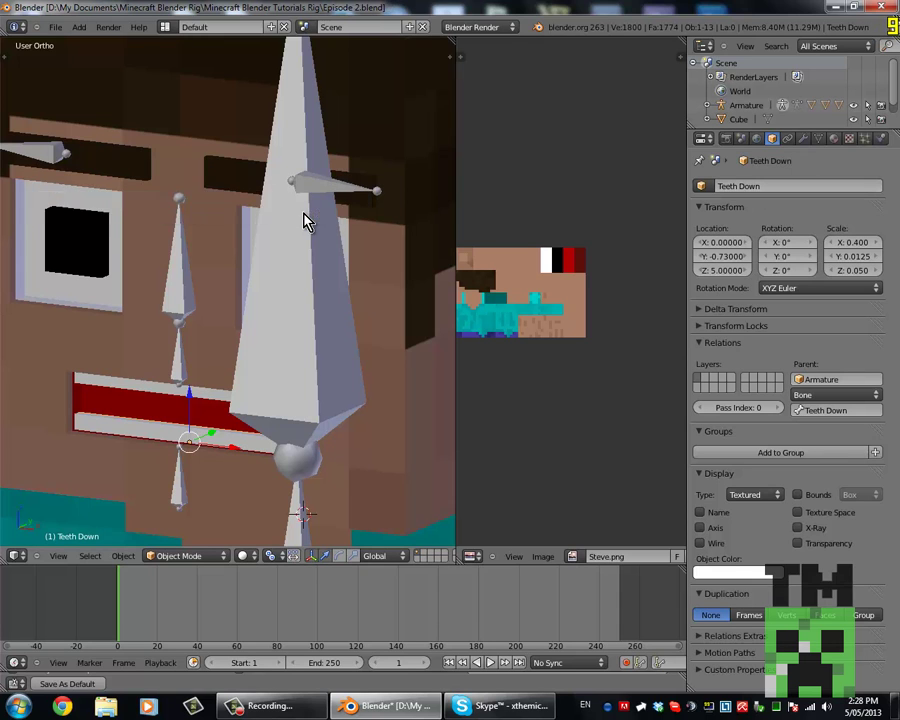
Step: Test-rotate the Head bone 10 degrees on X, then cancel
scroll(303, 200, down, 5)
scroll(310, 215, down, 6)
scroll(315, 225, up, 6)
middle_drag(325, 195, 382, 301)
scroll(225, 305, down, 5)
scroll(225, 307, up, 3)
scroll(214, 167, up, 4)
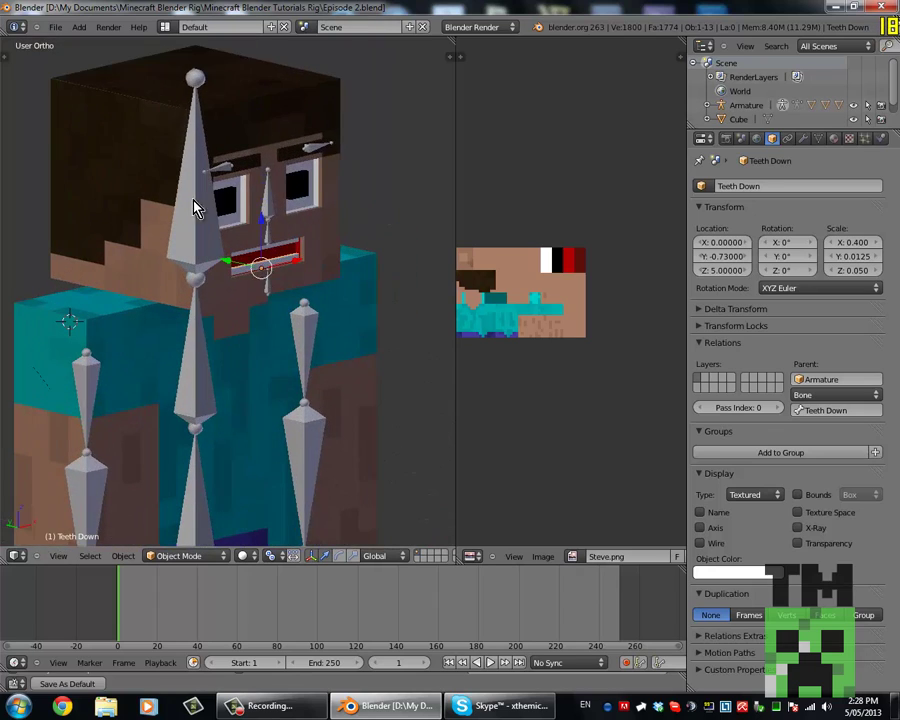
right_click(195, 200)
text(rx10)
key(Escape)
Step: Test-rotate the Eyebrow_R bone 15 degrees on X, then cancel
scroll(230, 174, up, 5)
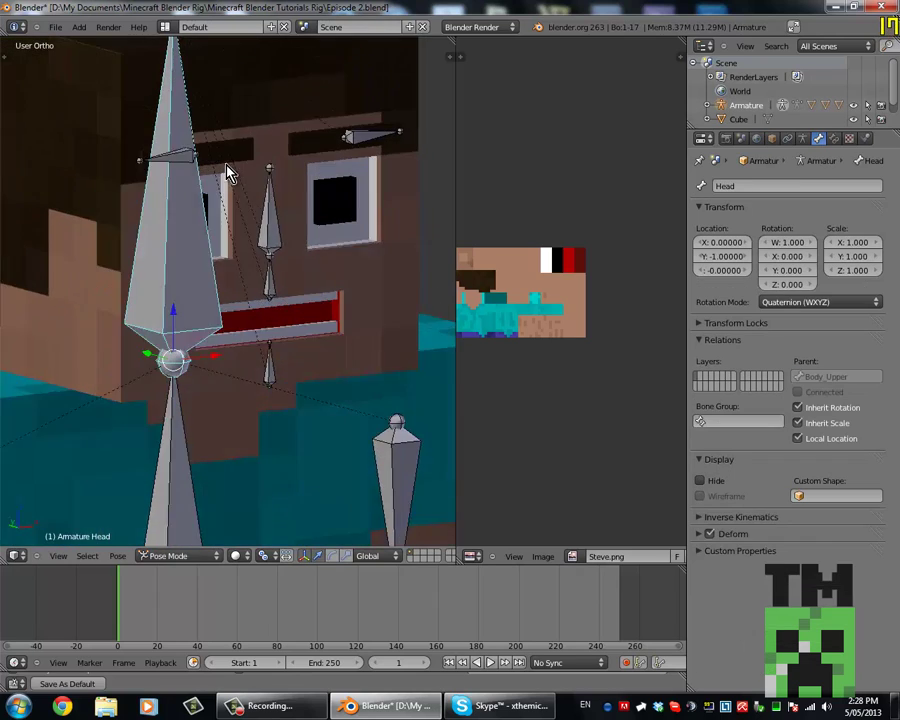
mouse_move(190, 168)
middle_down()
mouse_move(220, 148)
mouse_move(207, 177)
mouse_move(181, 171)
mouse_move(167, 187)
middle_up()
right_click(220, 150)
text(rx15)
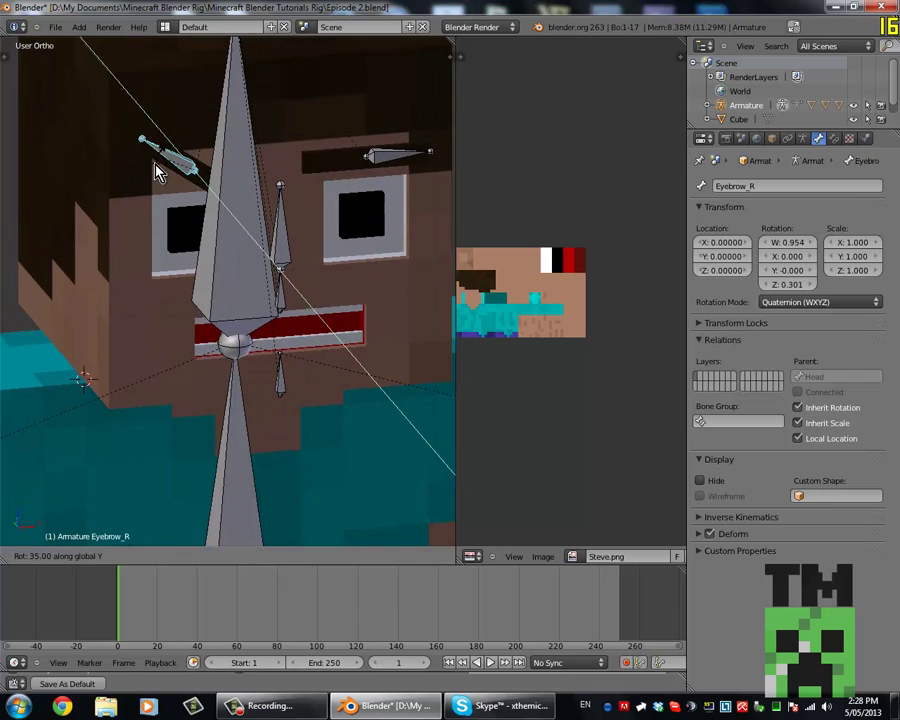
key(Escape)
Step: Tilt the Eyebrow_L bone around the Z axis and keep the rotation
right_click(400, 160)
key(r)
key(x)
key(z)
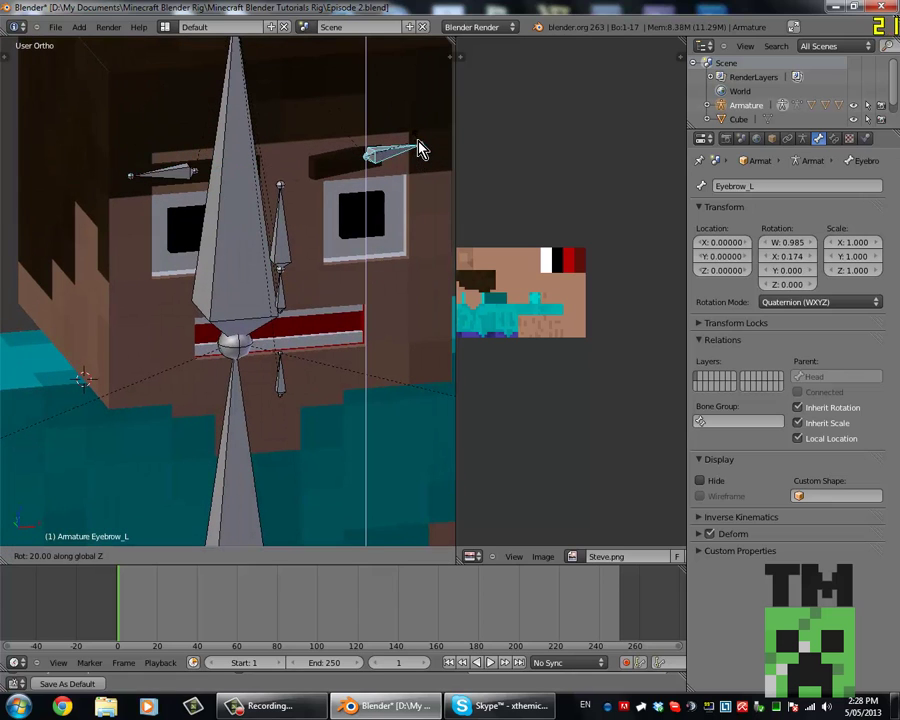
key(y)
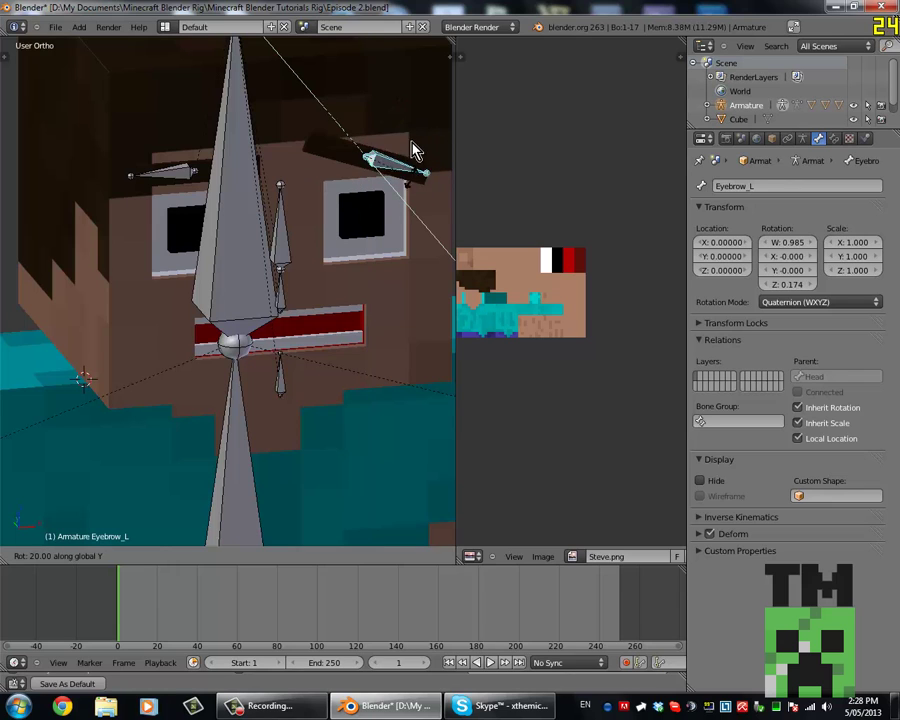
key(z)
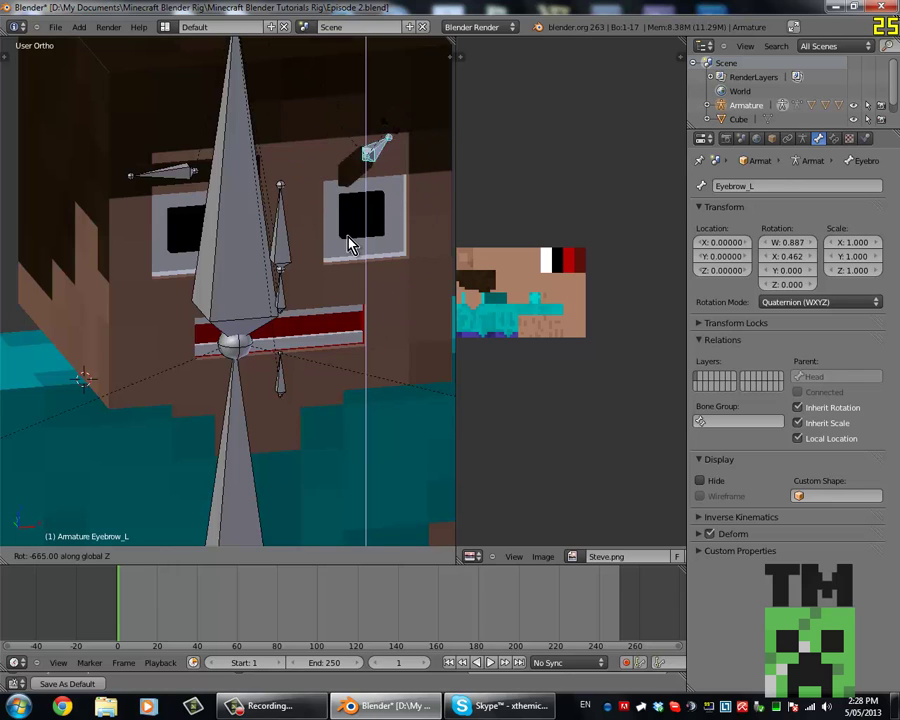
click(350, 250)
Step: Test moving the Eyes bone vertically along Z, then cancel
right_click(303, 282)
middle_drag(303, 282, 290, 290)
key(g)
key(Escape)
key(g)
key(z)
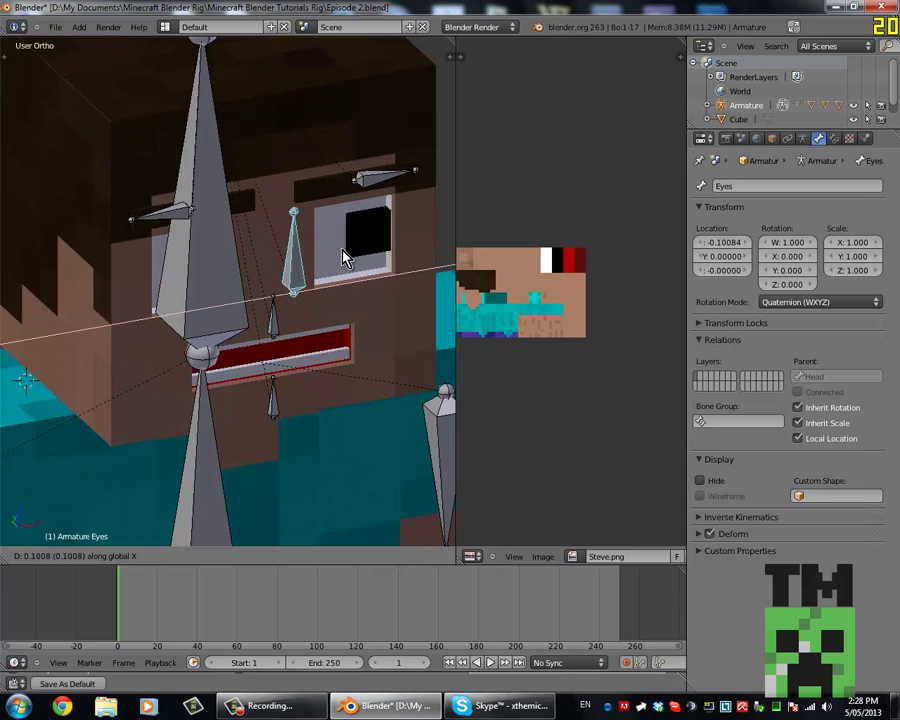
key(Escape)
Step: Try scaling the Teeth Down bone on Z, then cancel
mouse_move(343, 260)
middle_down()
mouse_move(245, 303)
mouse_move(271, 316)
mouse_move(257, 360)
middle_up()
right_click(271, 316)
right_click(262, 255)
key(s)
key(z)
key(Escape)
Step: Test moving the Teeth Up bone vertically along Z, then cancel
right_click(262, 256)
key(g)
key(z)
key(Escape)
mouse_move(263, 287)
middle_down()
mouse_move(259, 325)
mouse_move(283, 368)
middle_up()
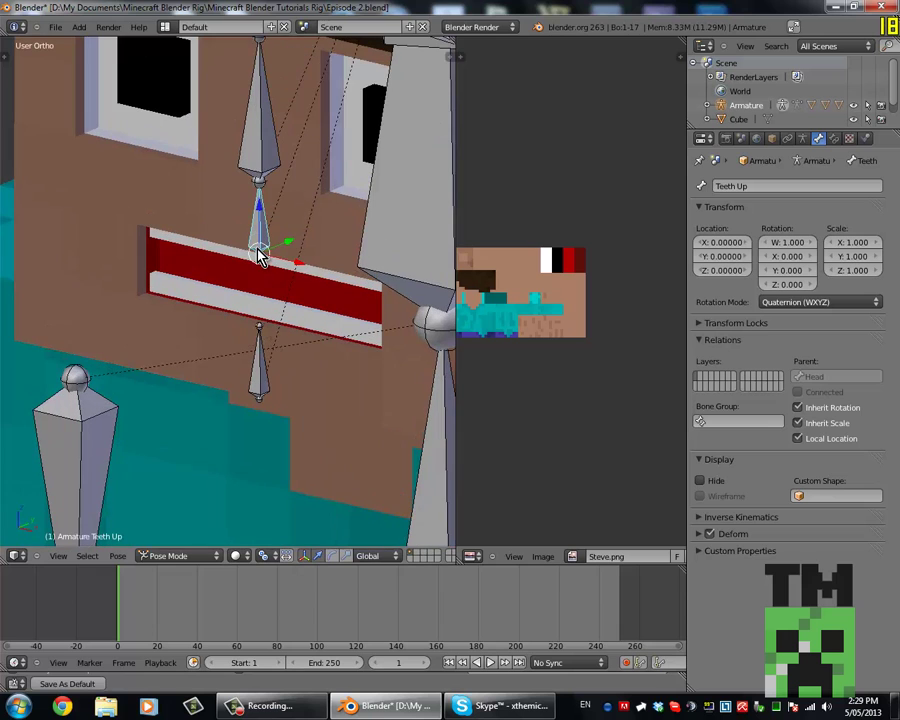
key(g)
key(z)
key(Escape)
Step: Return to a front view of Steve and save over the rig file
mouse_move(249, 283)
middle_down()
mouse_move(421, 267)
mouse_move(338, 292)
mouse_move(394, 382)
mouse_move(251, 251)
mouse_move(259, 305)
mouse_move(306, 186)
middle_up()
scroll(338, 292, down, 3)
scroll(251, 251, down, 2)
key(ctrl+s)
click(258, 240)
scroll(214, 270, up, 2)
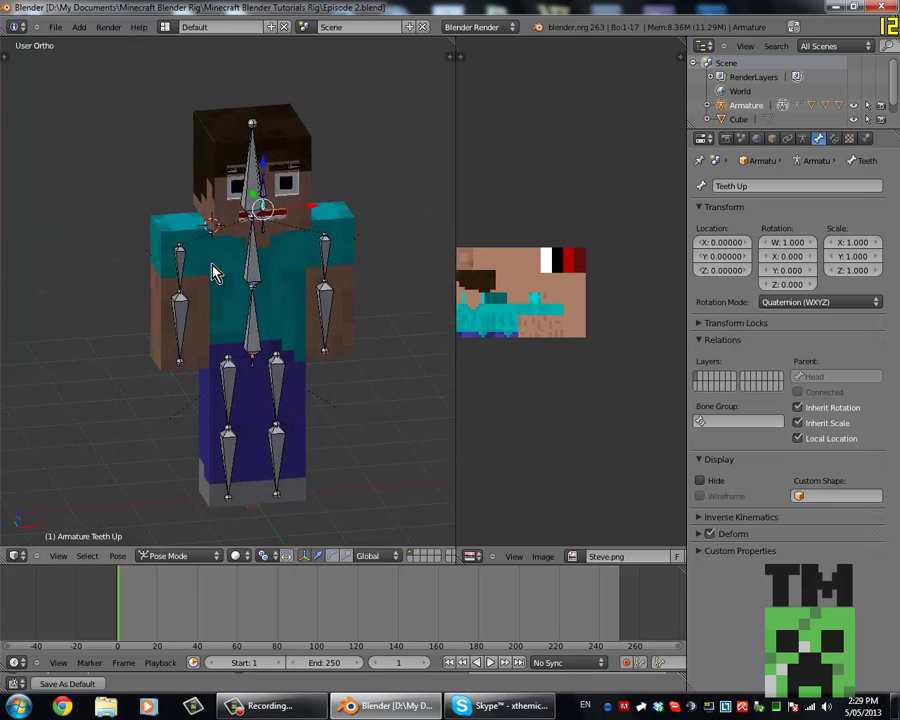
mouse_move(214, 270)
middle_down()
mouse_move(268, 260)
mouse_move(252, 343)
middle_up()
scroll(268, 260, down, 2)
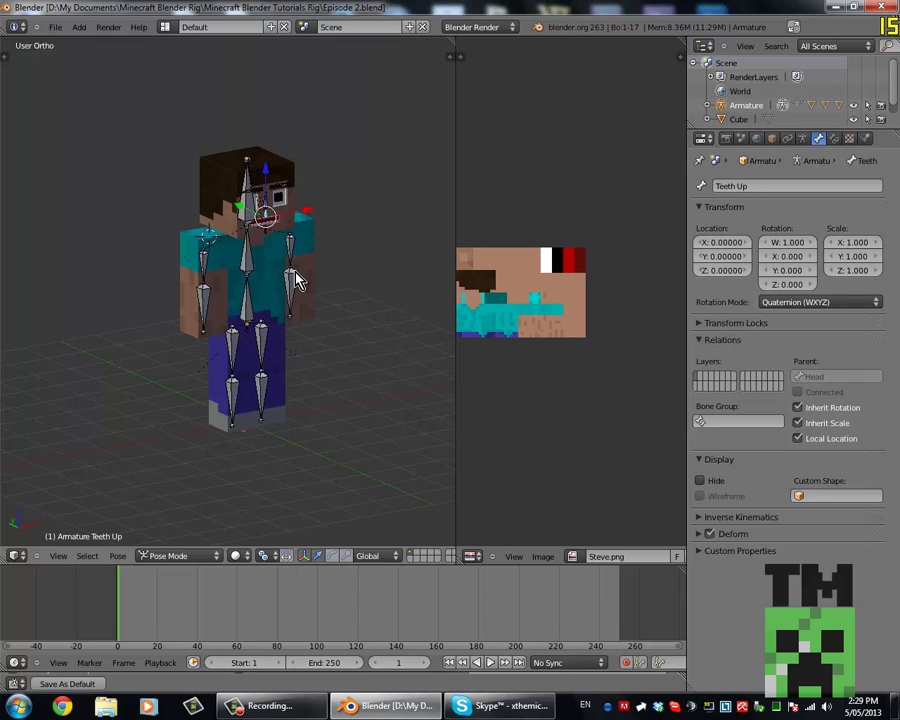
shift+middle_drag(245, 358, 291, 414)
scroll(258, 380, up, 1)
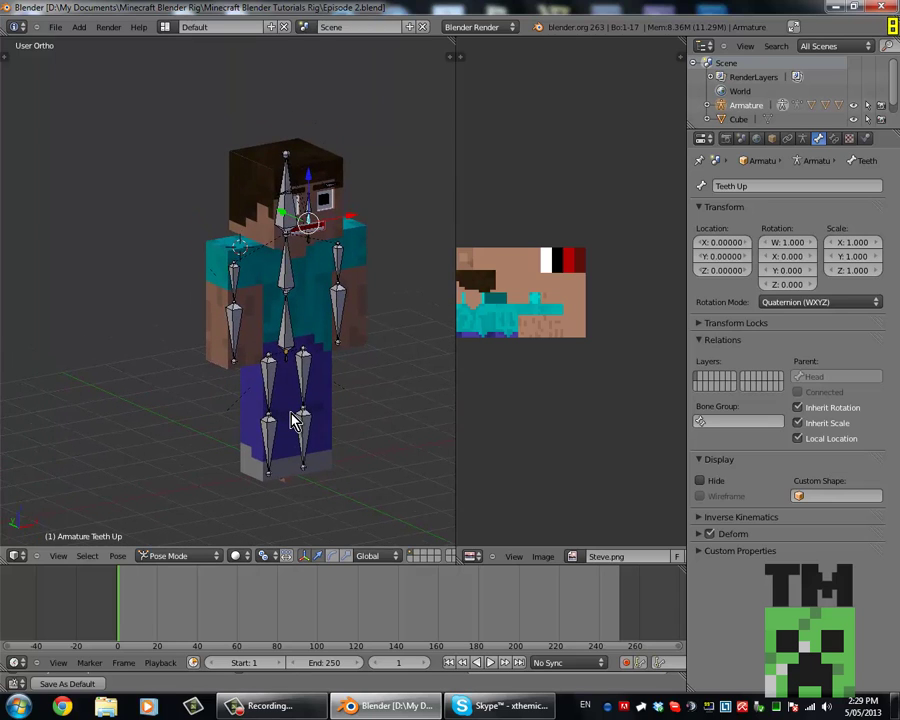